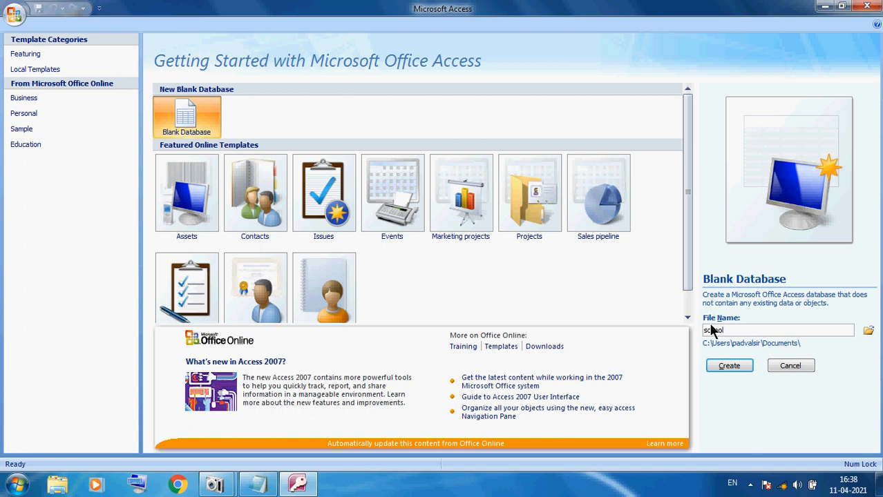
Create a blank database with the file name school
left_click_drag(723, 331, 677, 336)
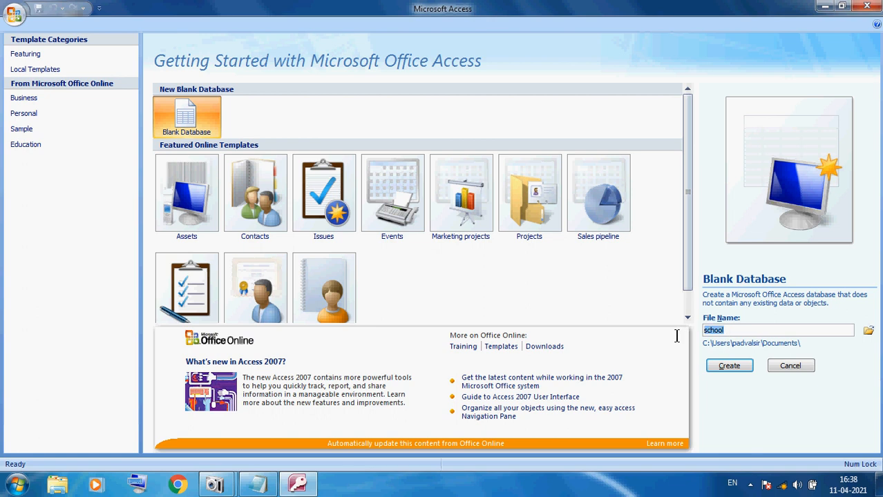
left_click(713, 369)
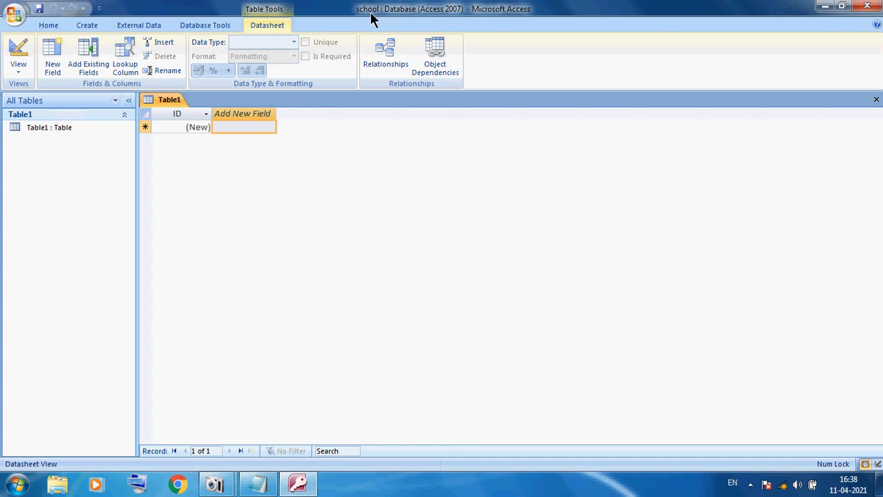
Switch Table1 to Design View, saving the table under the name student
left_click(88, 25)
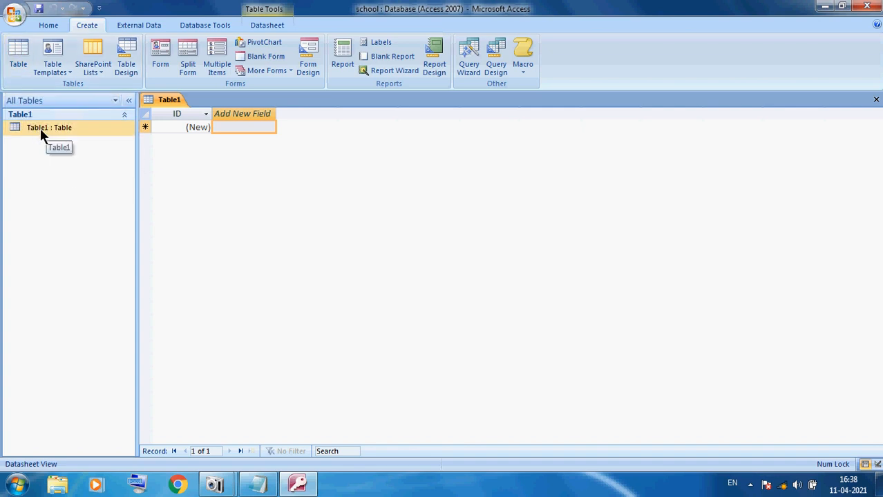
right_click(40, 129)
right_click(31, 127)
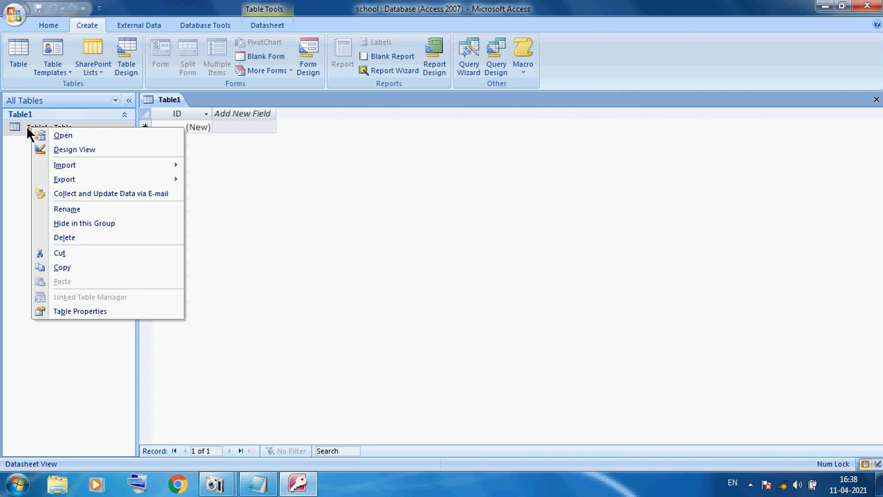
left_click(430, 5)
left_click(44, 132)
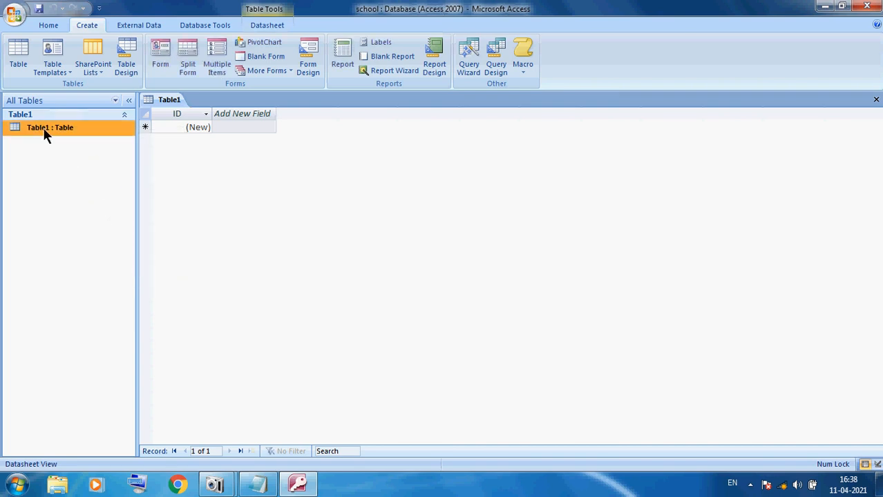
right_click(31, 131)
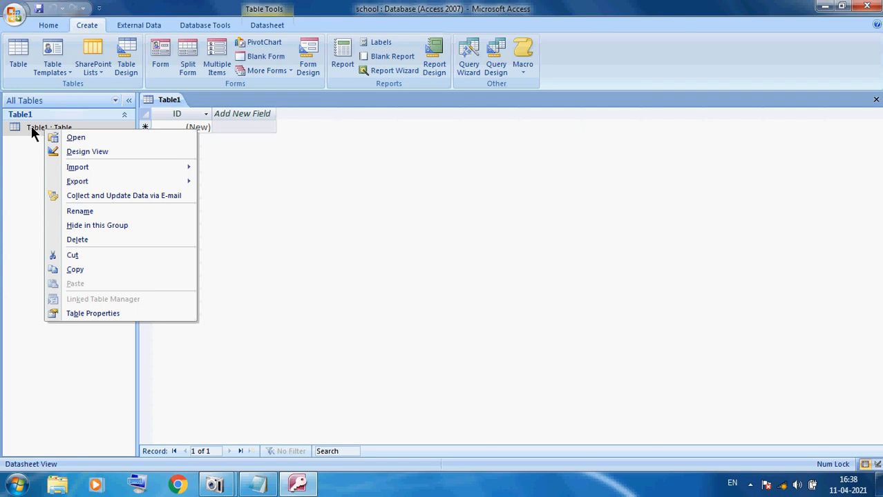
right_click(31, 127)
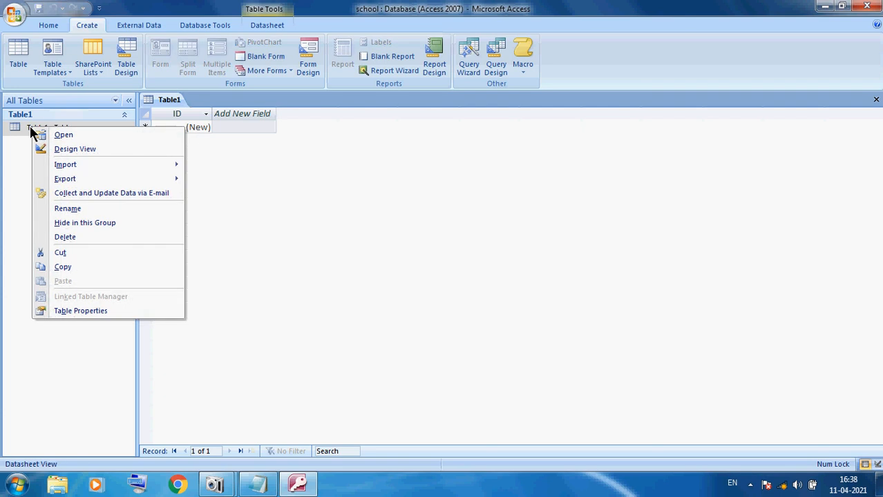
right_click(23, 128)
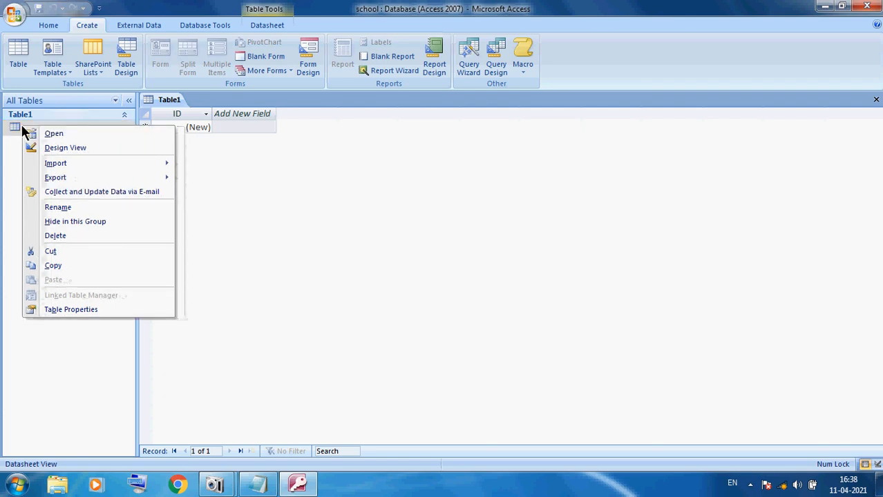
left_click(58, 147)
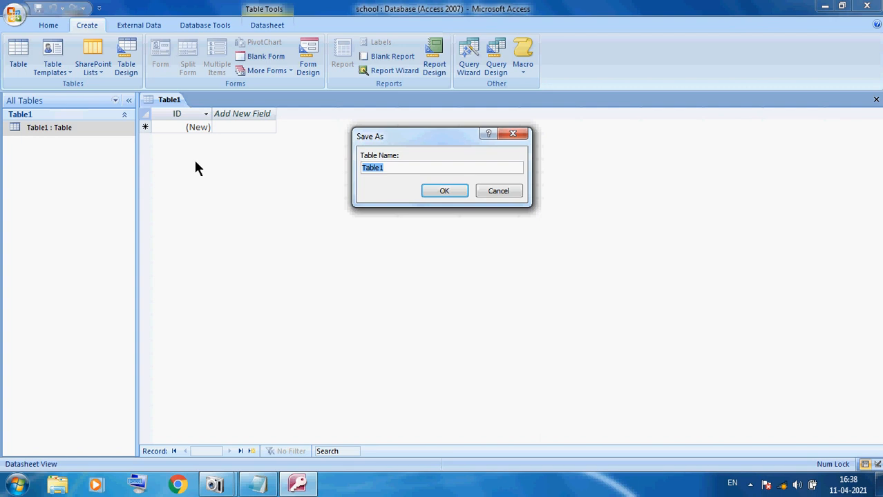
type("student")
left_click(443, 191)
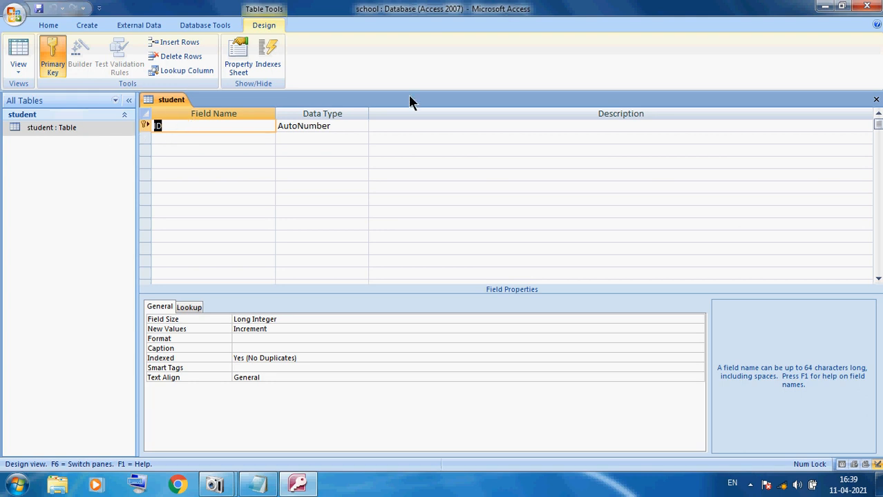
Rename the table's first field to sid and choose AutoNumber as its data type
type("sid")
left_click(297, 126)
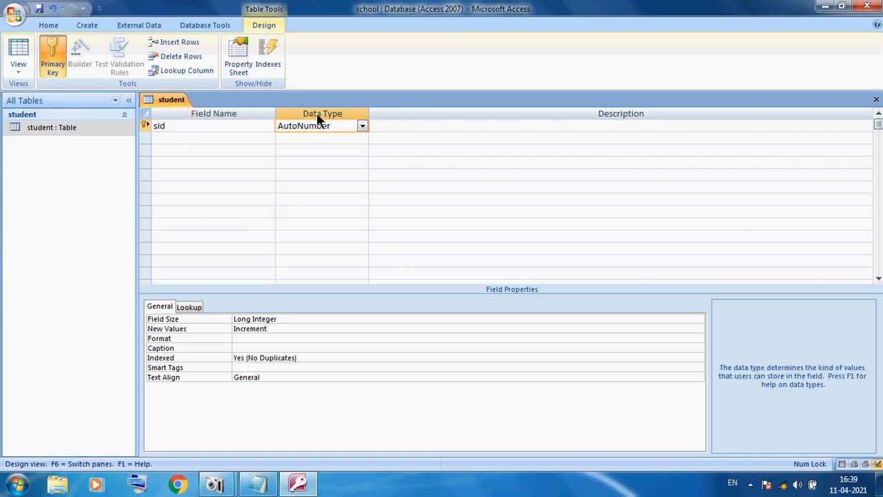
left_click(364, 126)
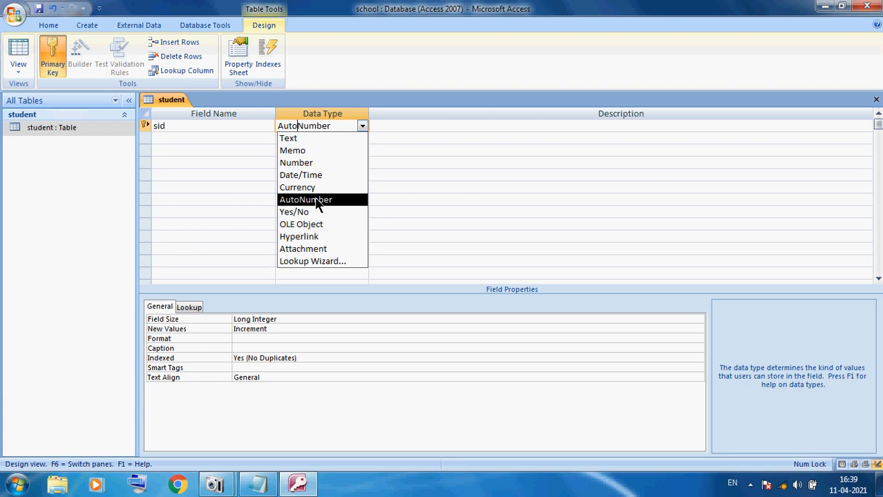
left_click(317, 200)
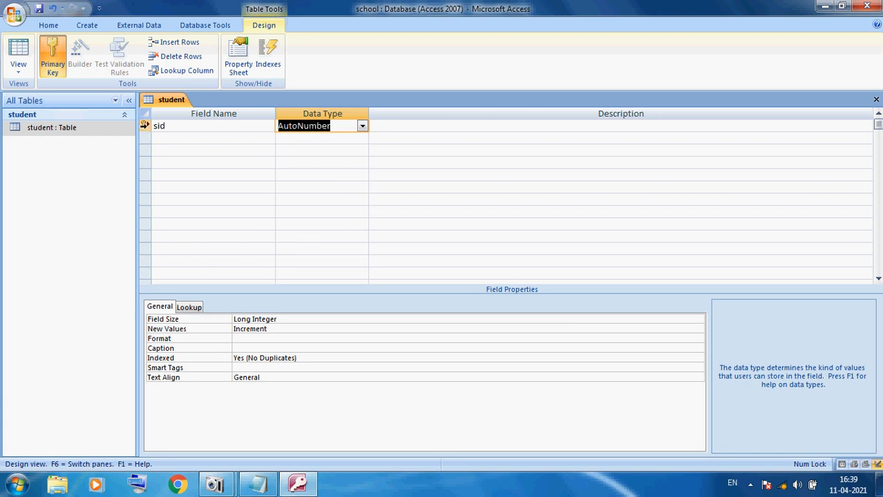
Toggle the primary key off and back on for the sid field
left_click(144, 126)
right_click(145, 128)
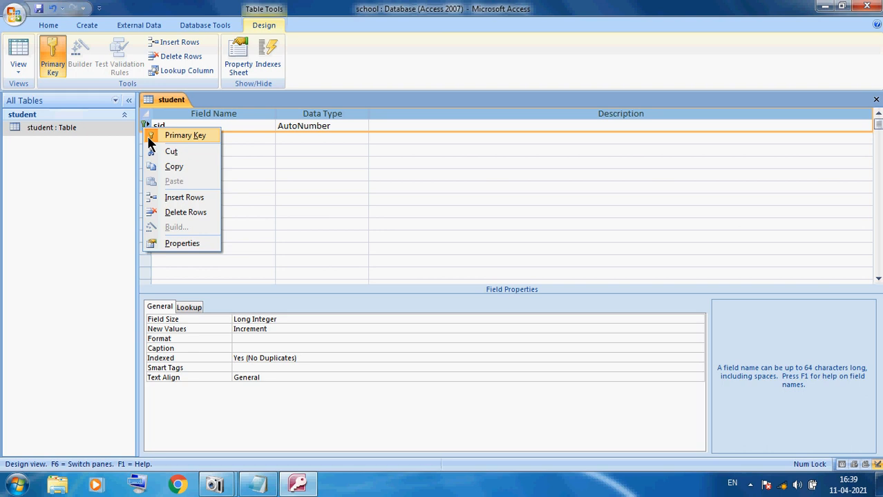
left_click(149, 137)
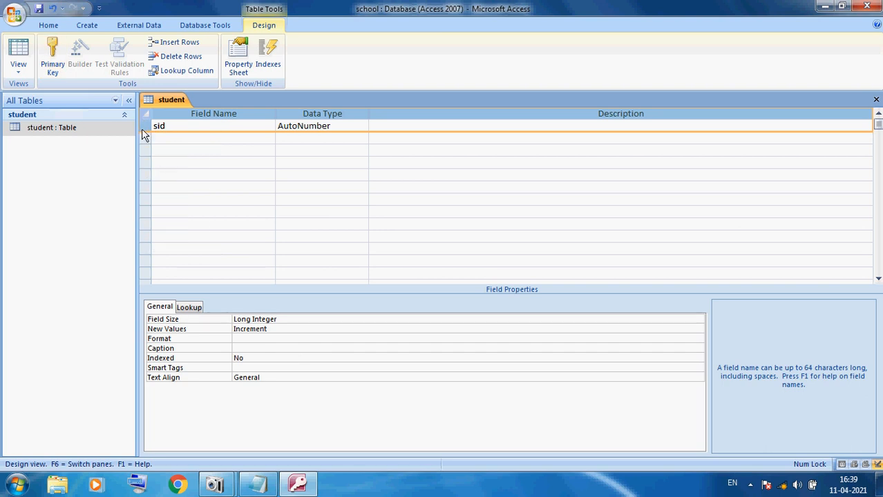
right_click(146, 130)
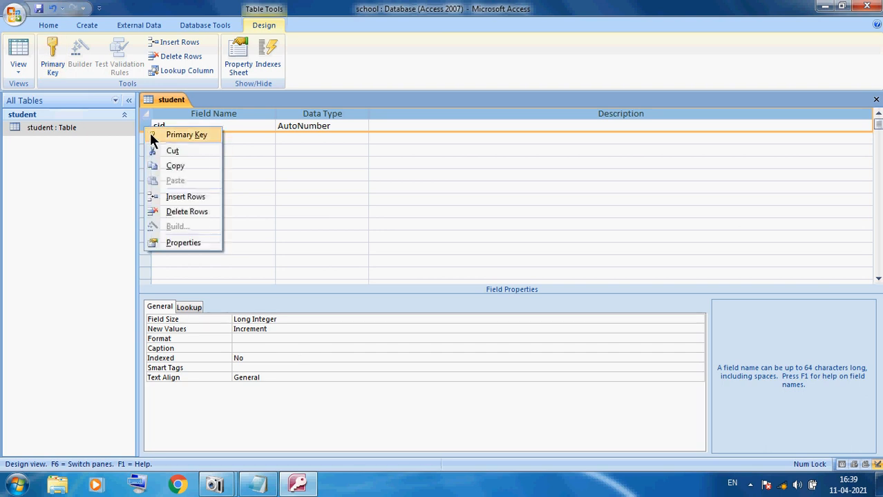
left_click(153, 137)
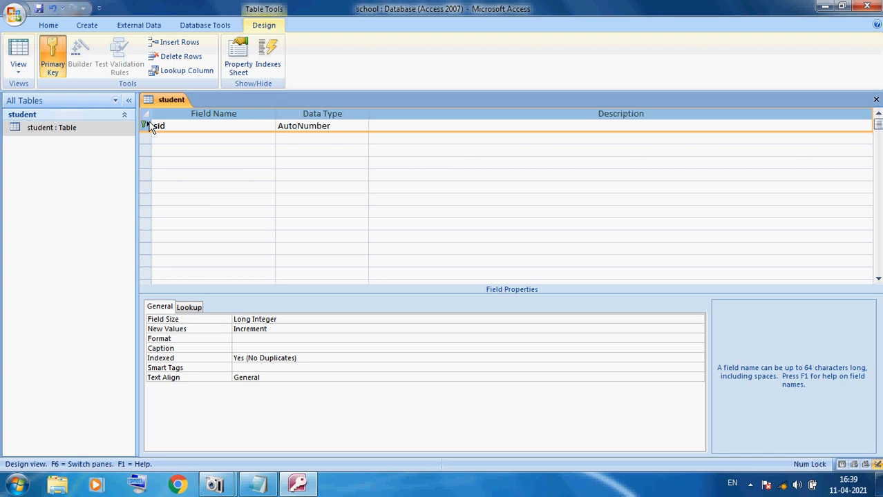
Add a field named studentname below sid with the Text data type
left_click(162, 140)
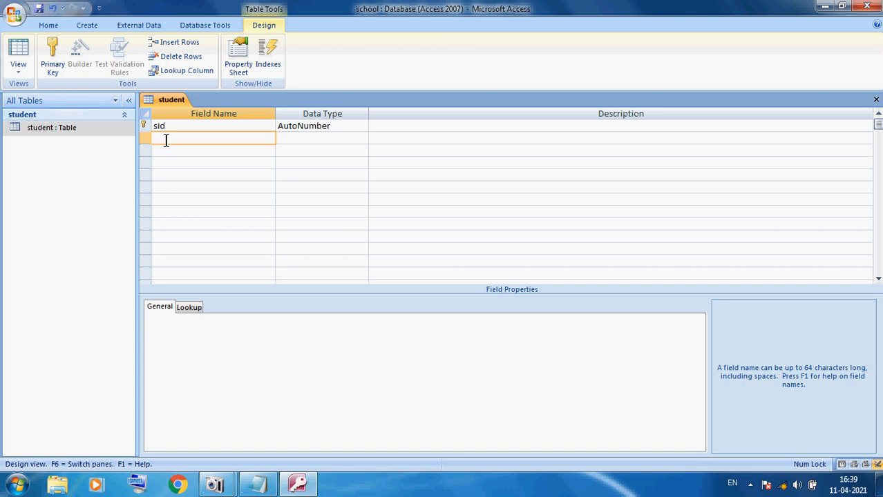
type("studentnae")
key("BackSpace")
type("me")
left_click(278, 138)
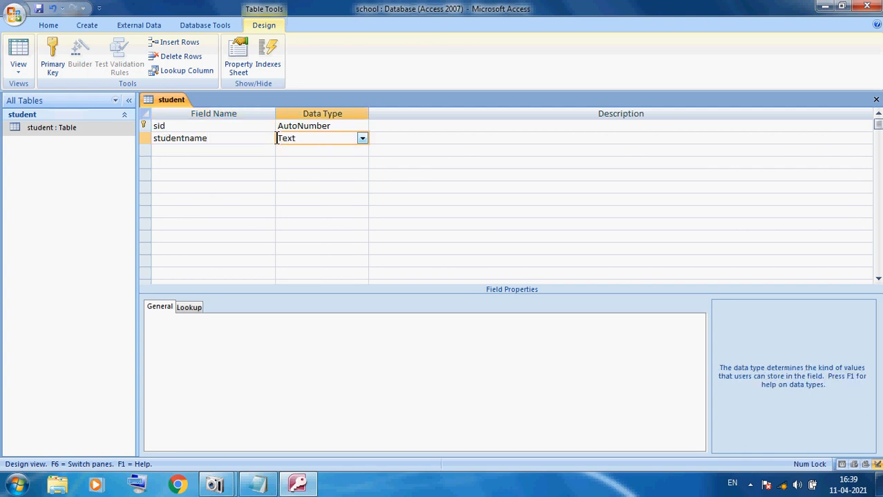
left_click(362, 138)
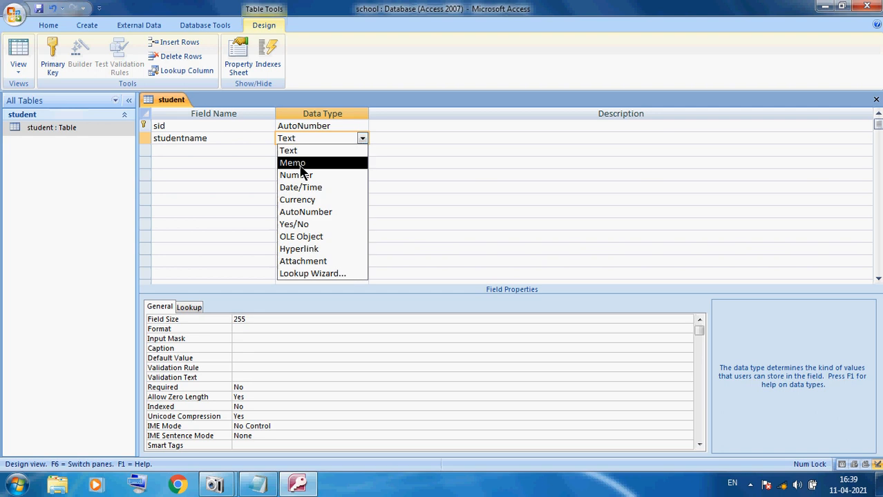
left_click(289, 154)
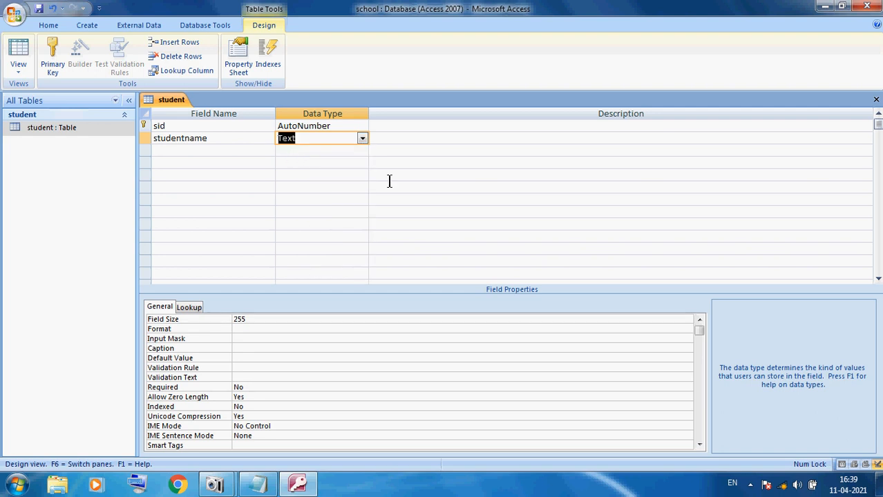
Add a city field below studentname, keeping Text as its data type
key("Tab")
key("Tab")
type("city")
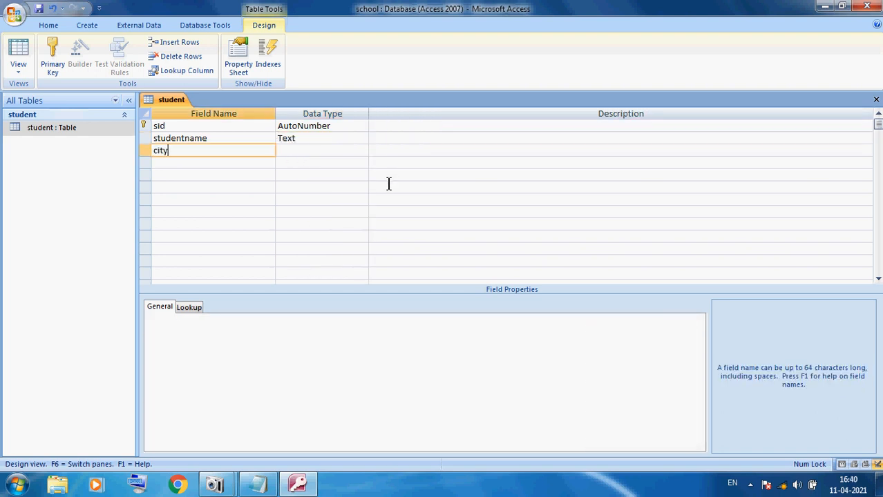
key("Tab")
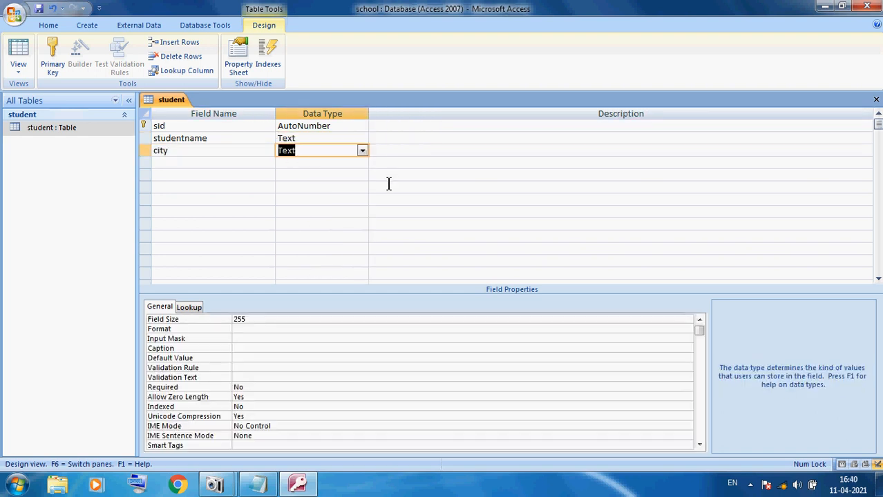
left_click(363, 151)
key("Escape")
Add a gender field in the next row with the Yes/No data type
key("Tab")
key("Tab")
type("gender")
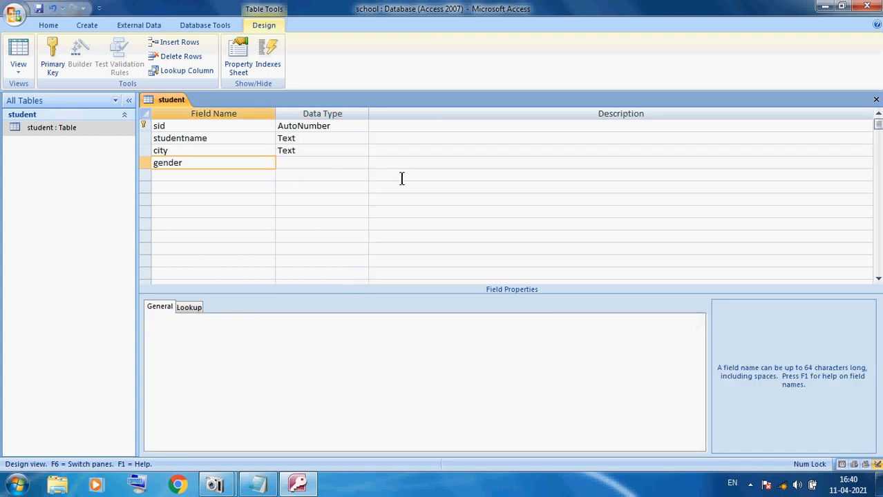
key("Tab")
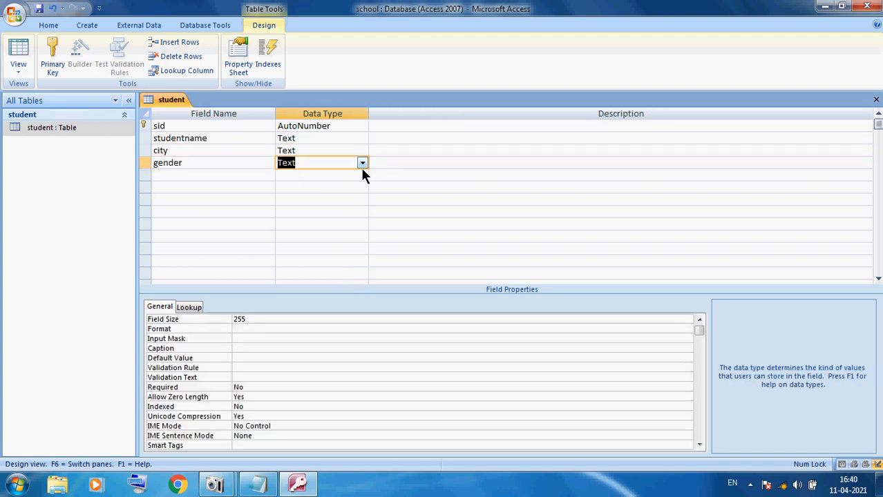
left_click(356, 163)
left_click(363, 163)
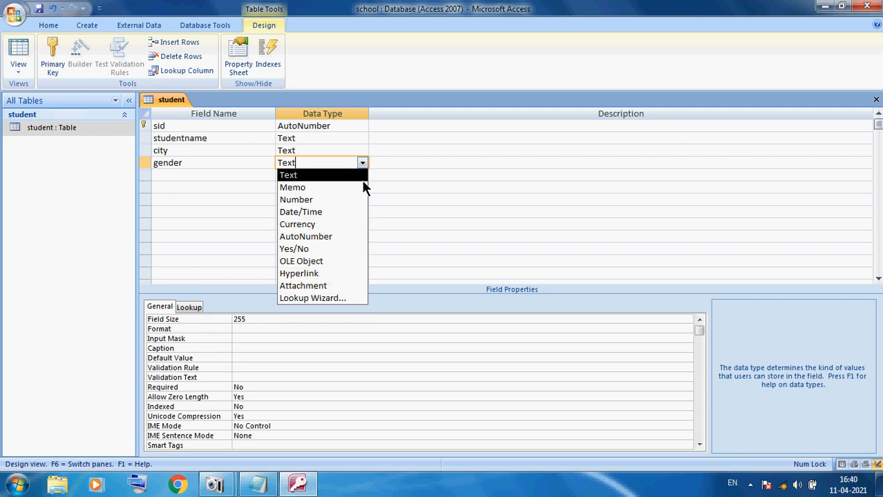
left_click(338, 250)
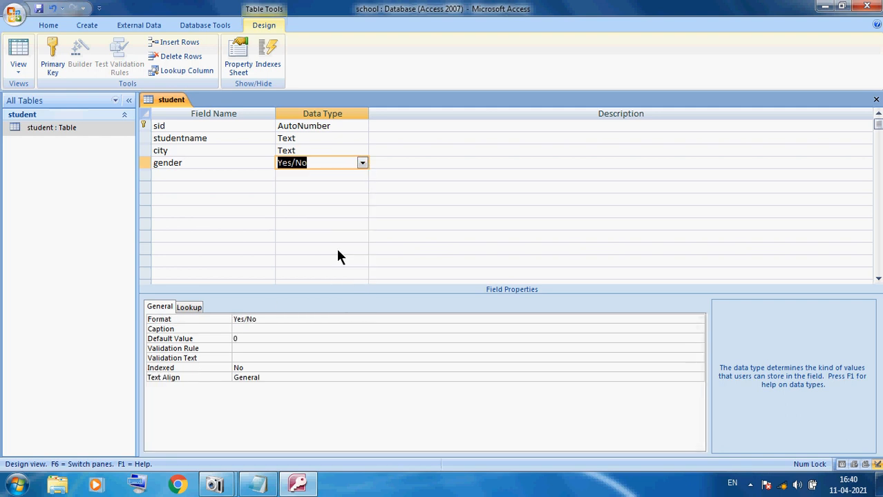
Add a dateofbirth field below gender with the Date/Time data type
key("Tab")
key("Tab")
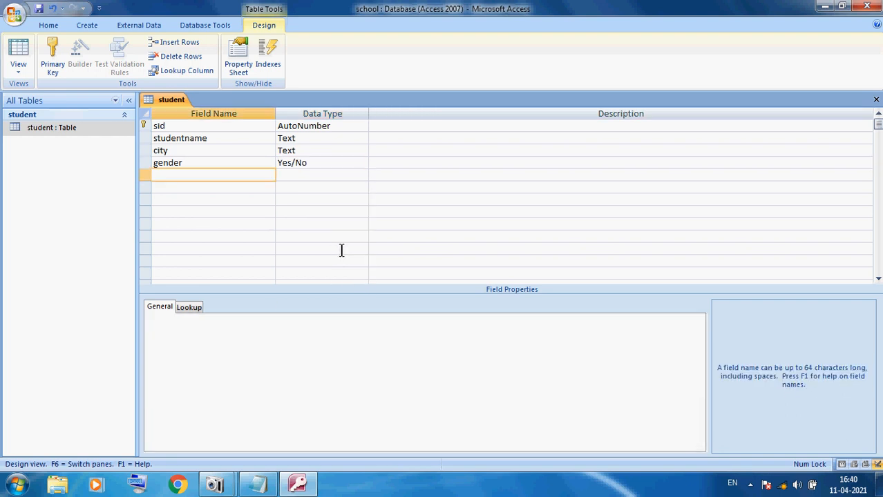
type("dateofbirth")
key("Tab")
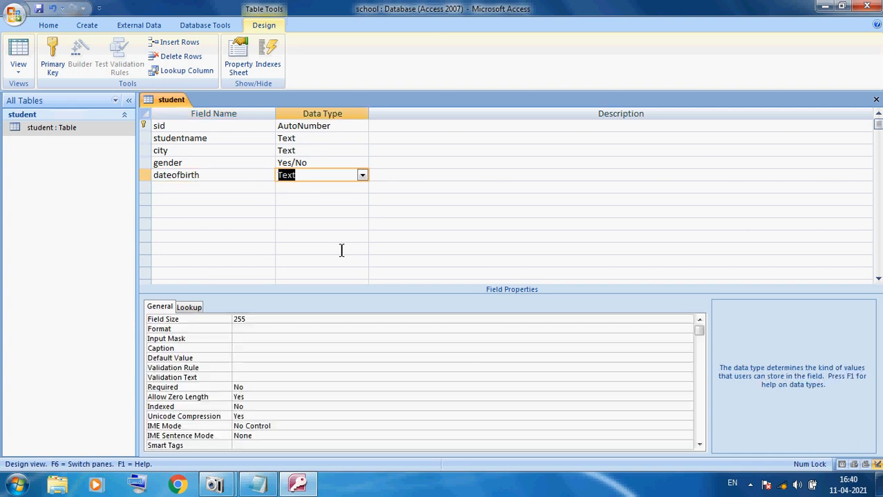
left_click(361, 175)
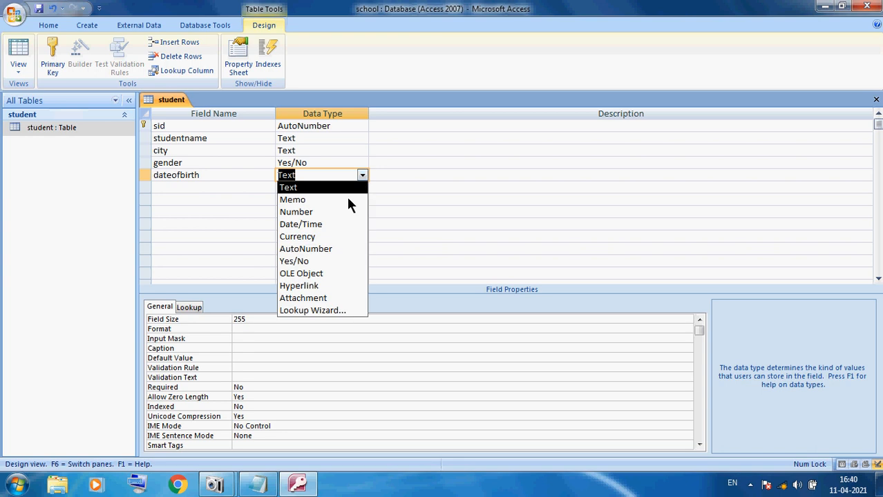
left_click(294, 225)
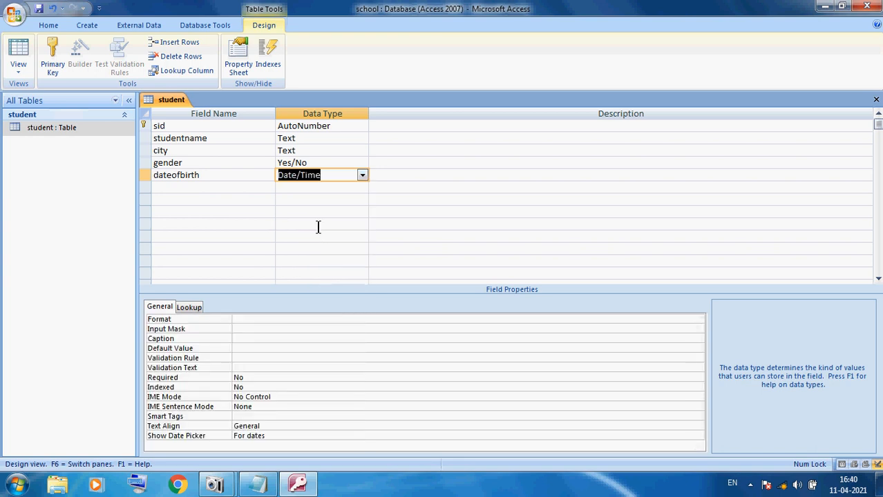
Add a fees field below dateofbirth with the Currency data type
key("Tab")
key("Tab")
type("feee")
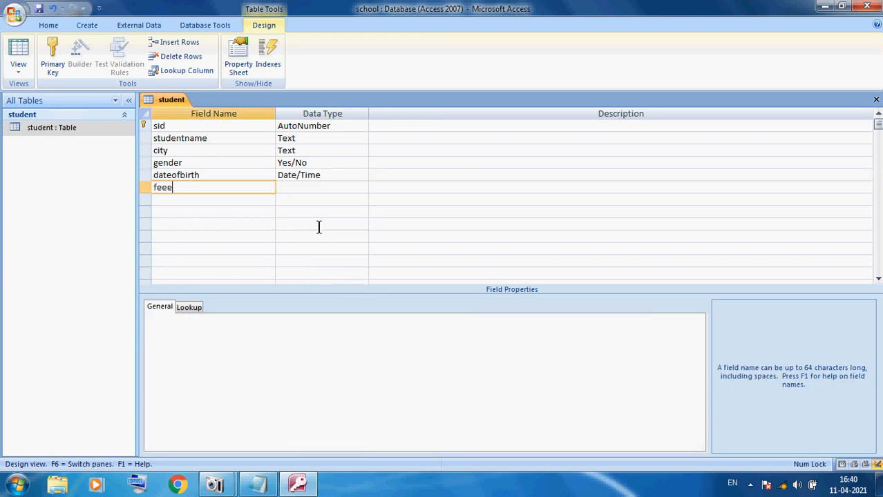
key("BackSpace")
type("s")
key("Tab")
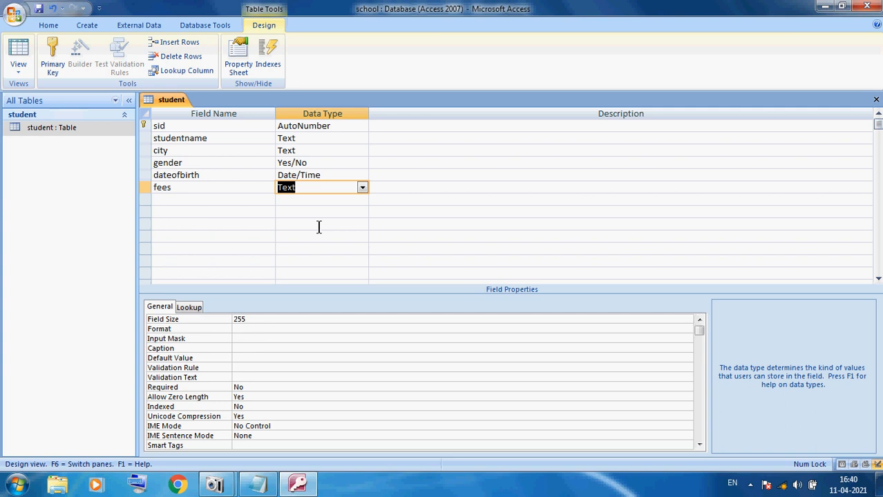
left_click(363, 188)
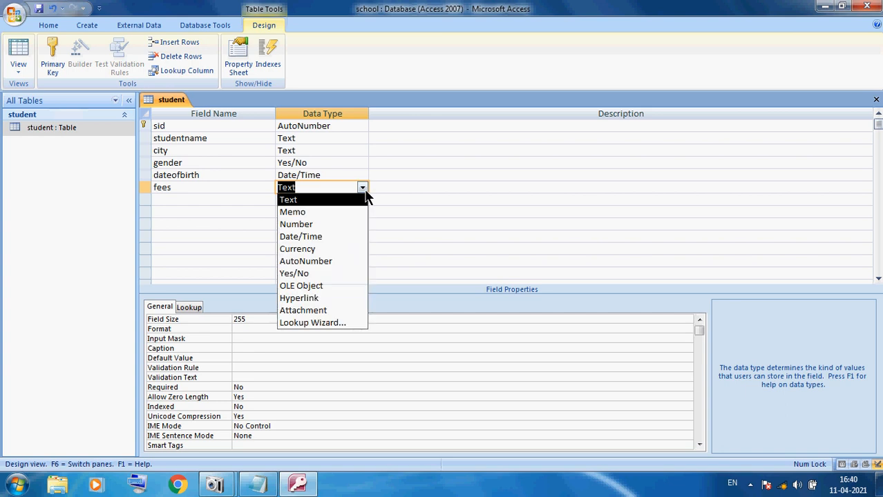
left_click(315, 250)
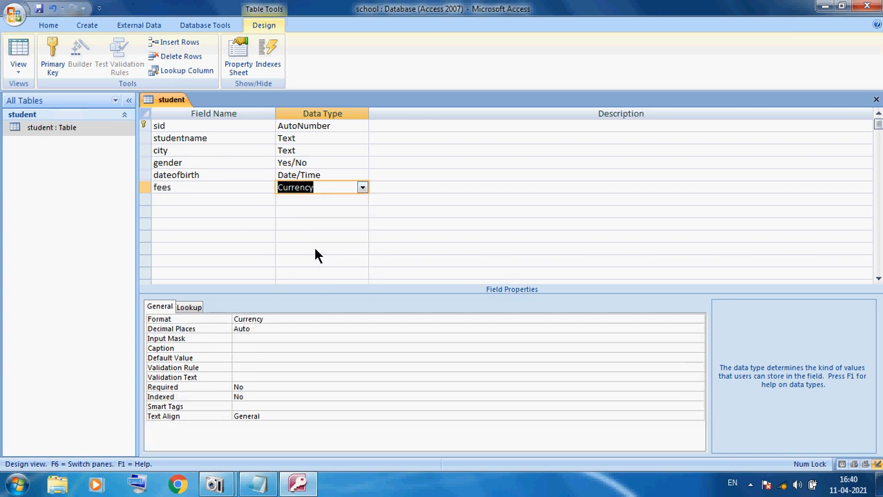
Add a details field in the row below fees with the Memo data type
key("Tab")
key("Tab")
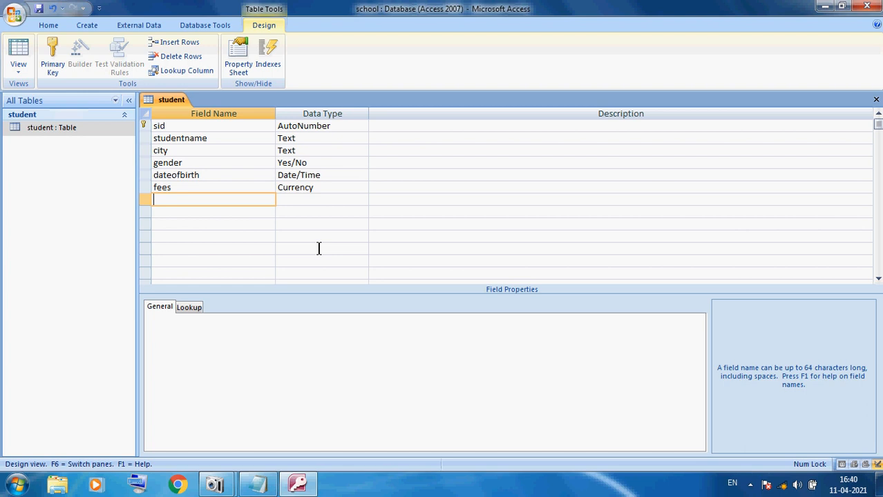
left_click(301, 202)
left_click(360, 201)
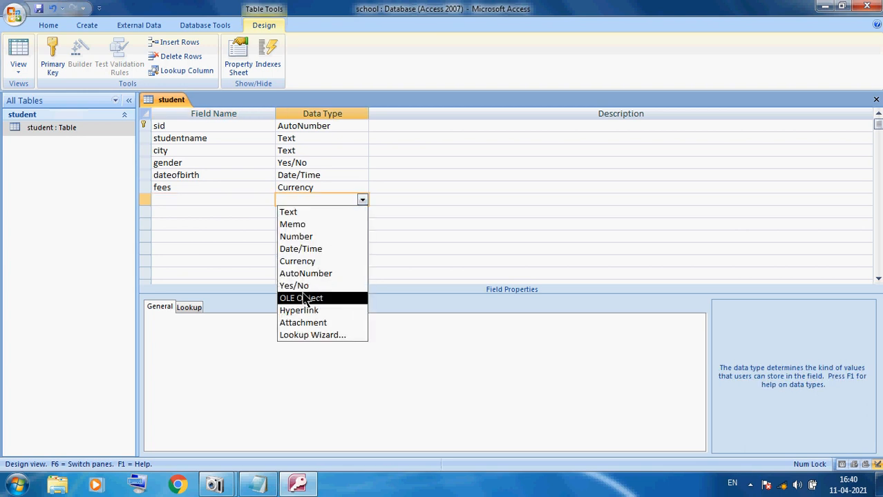
left_click(198, 201)
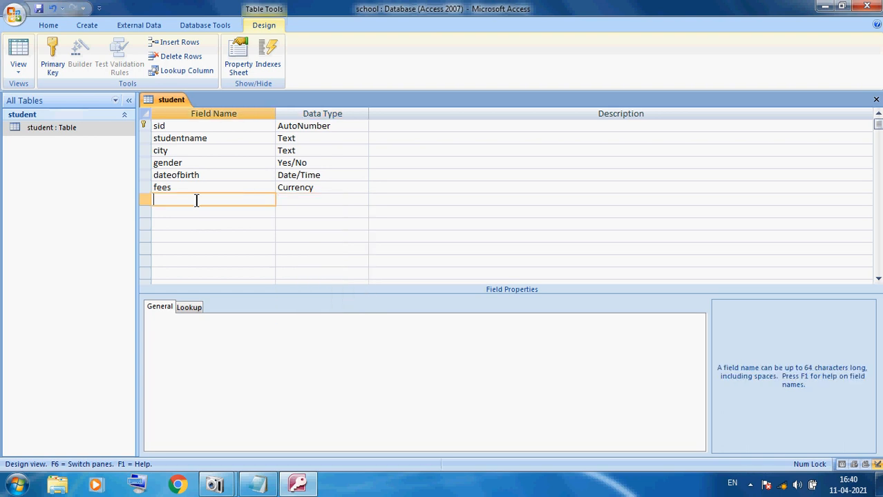
type("details")
key("Tab")
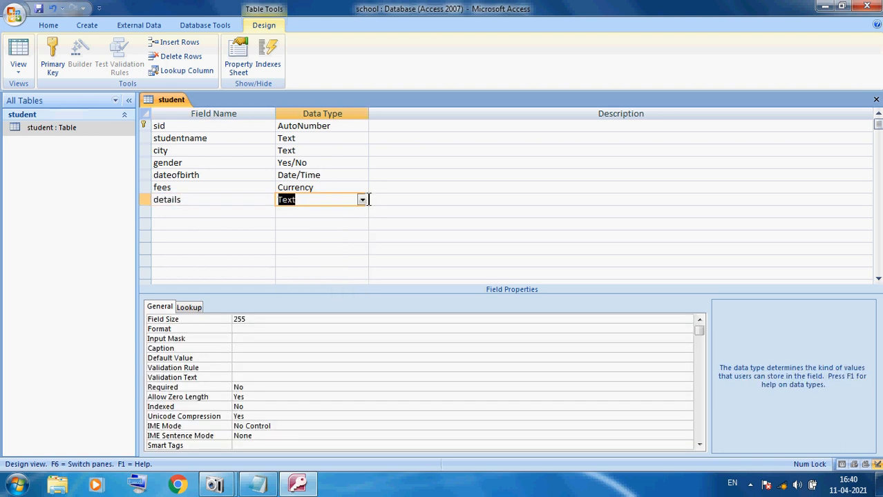
left_click(362, 201)
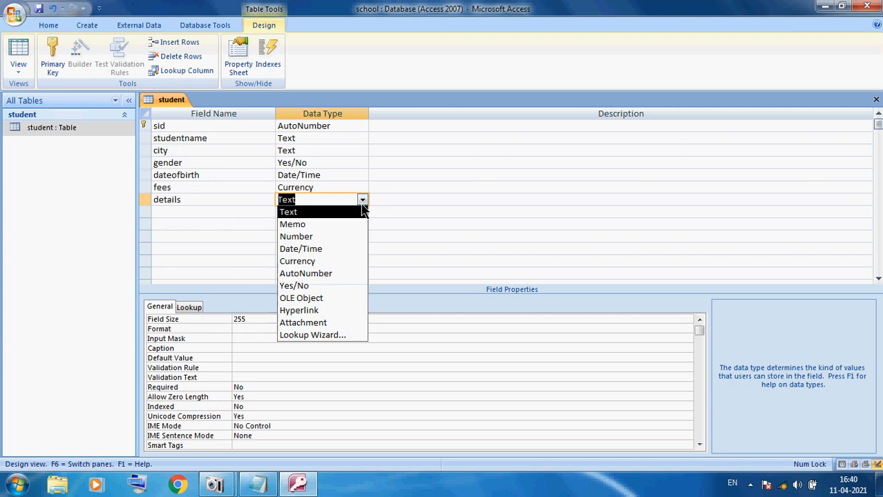
left_click(294, 224)
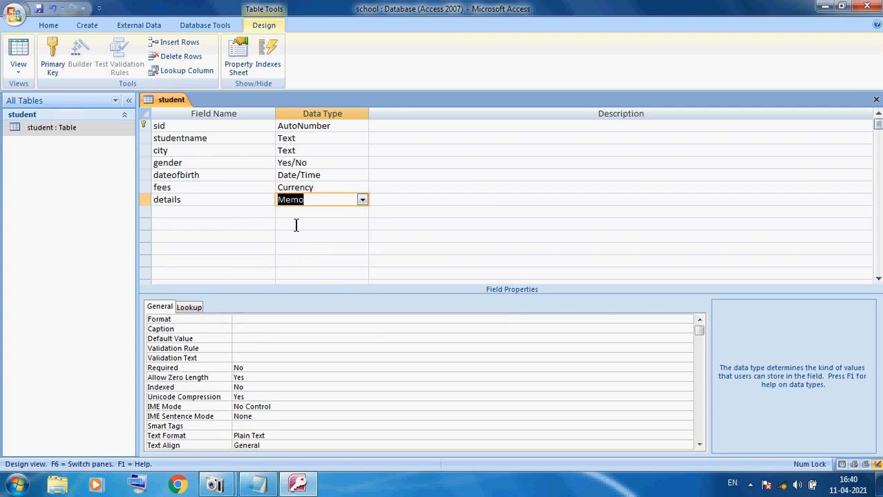
left_click(295, 224)
left_click(185, 200)
left_click_drag(185, 199, 99, 205)
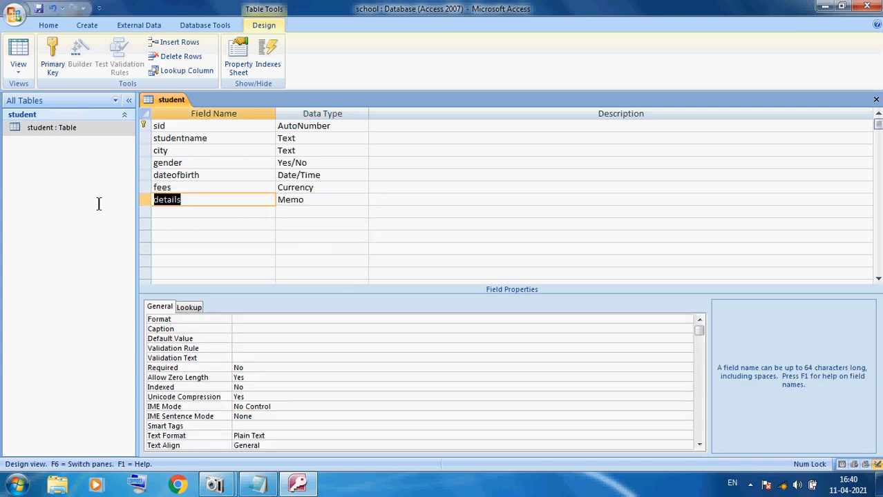
left_click(291, 199)
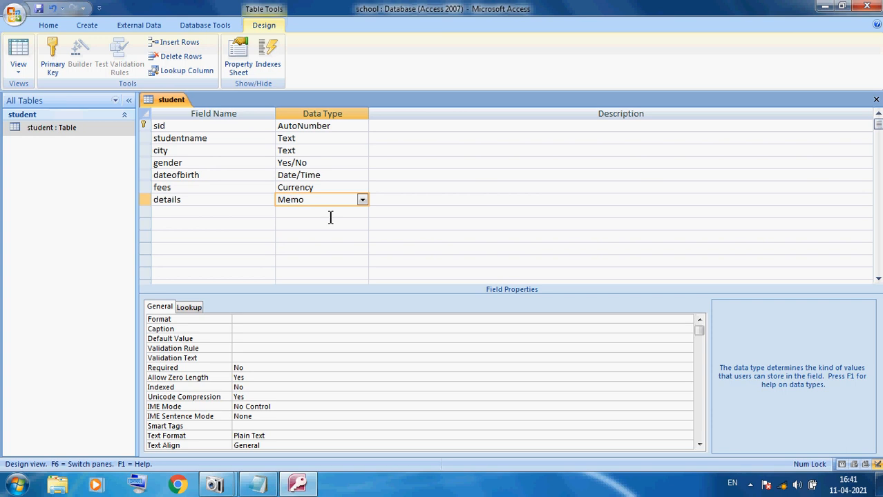
left_click(462, 196)
type("65")
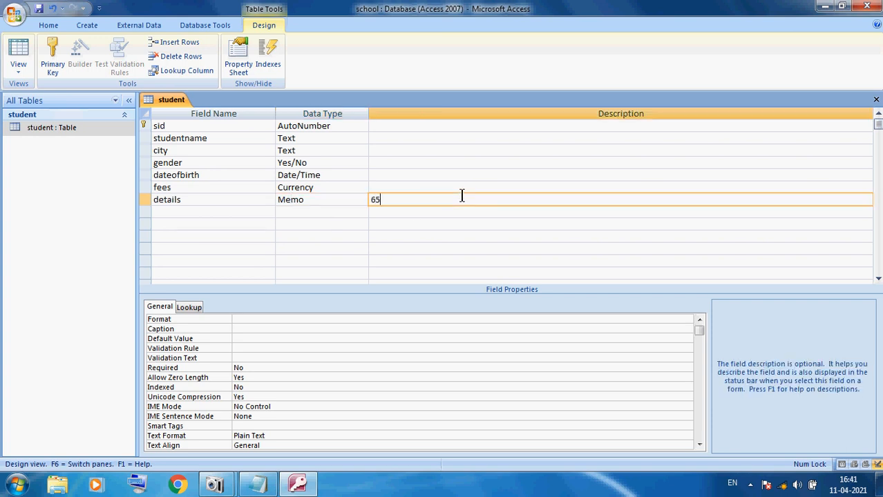
type("635")
left_click_drag(399, 198, 357, 198)
key("BackSpace")
left_click(304, 201)
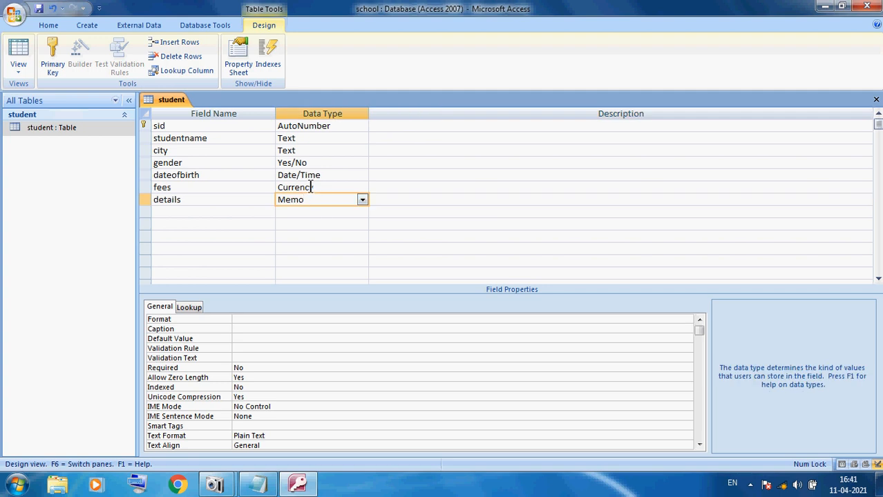
Examine the data types and field properties of the student table's fields, from details and fees up to sid
left_click(309, 188)
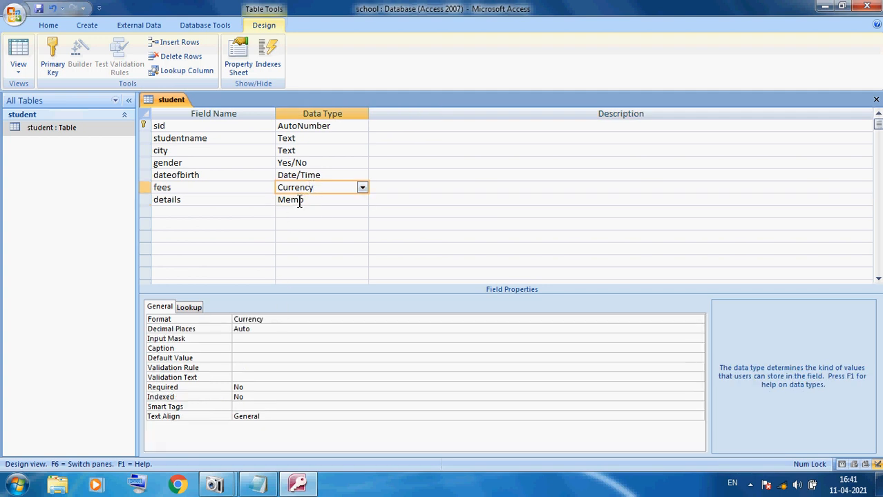
left_click(299, 201)
left_click(195, 305)
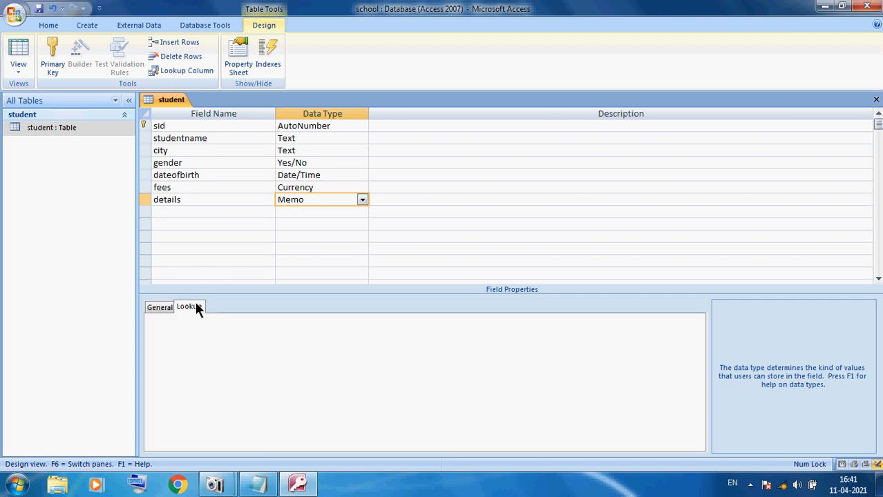
left_click(162, 308)
left_click(312, 419)
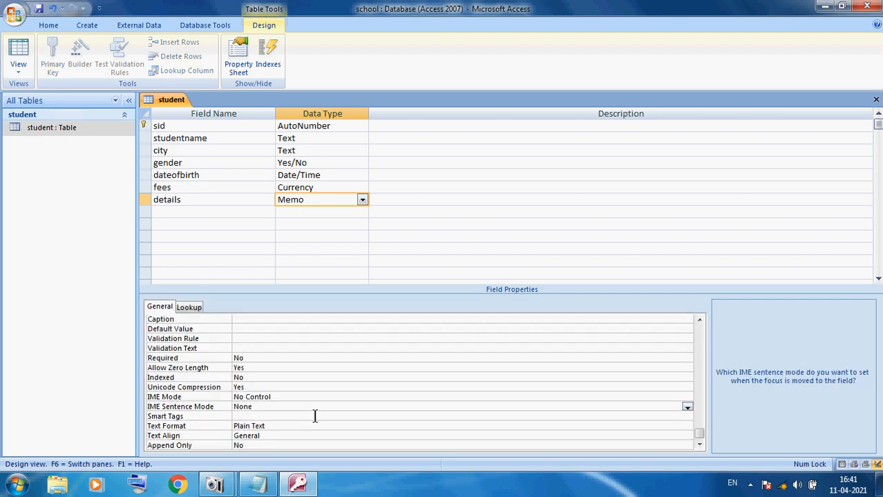
left_click(304, 188)
left_click(314, 175)
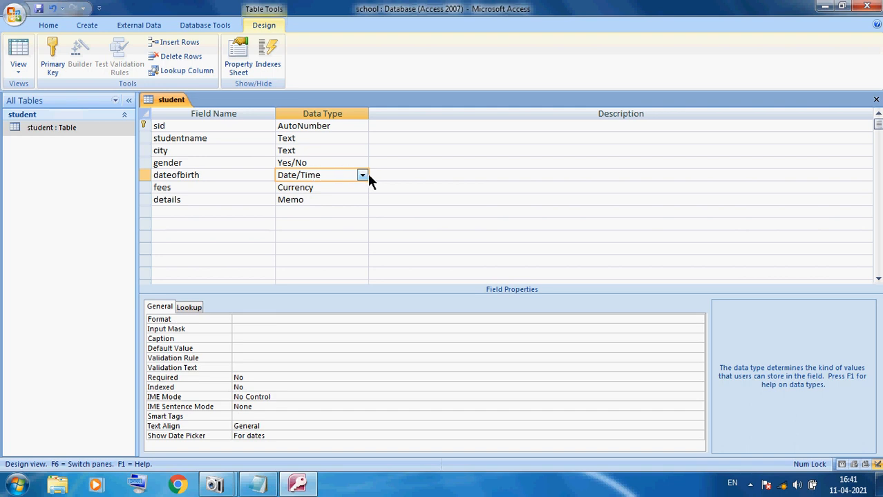
left_click(311, 165)
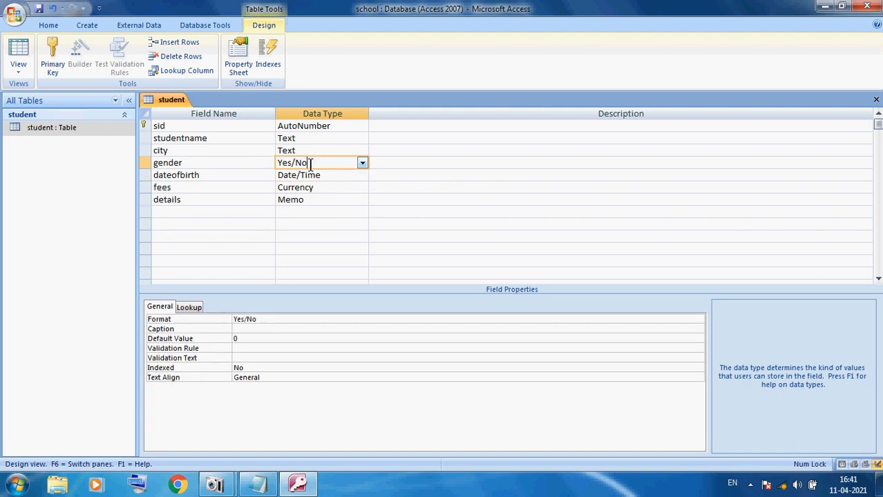
left_click(326, 179)
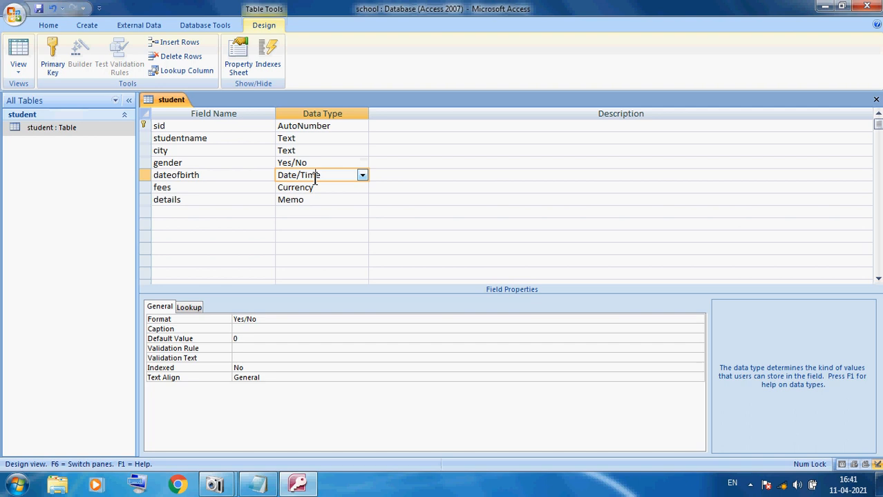
left_click(371, 176)
left_click(361, 177)
left_click(362, 177)
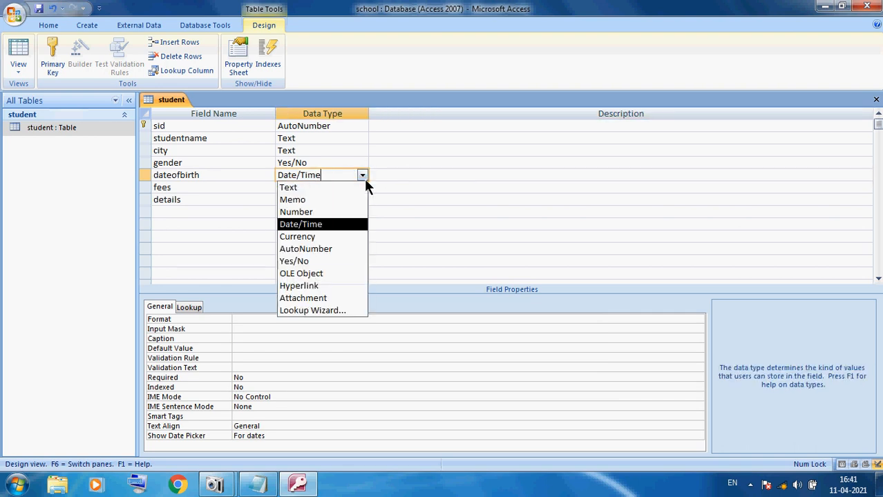
left_click(364, 178)
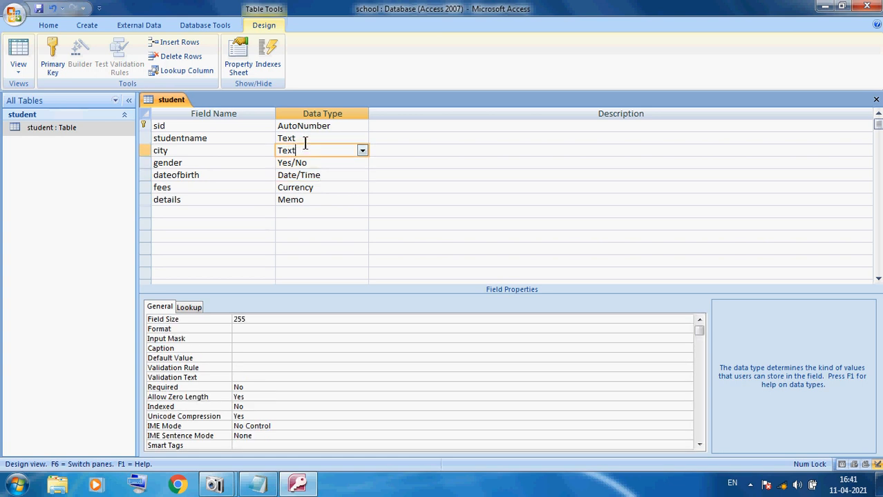
left_click(306, 140)
left_click(315, 127)
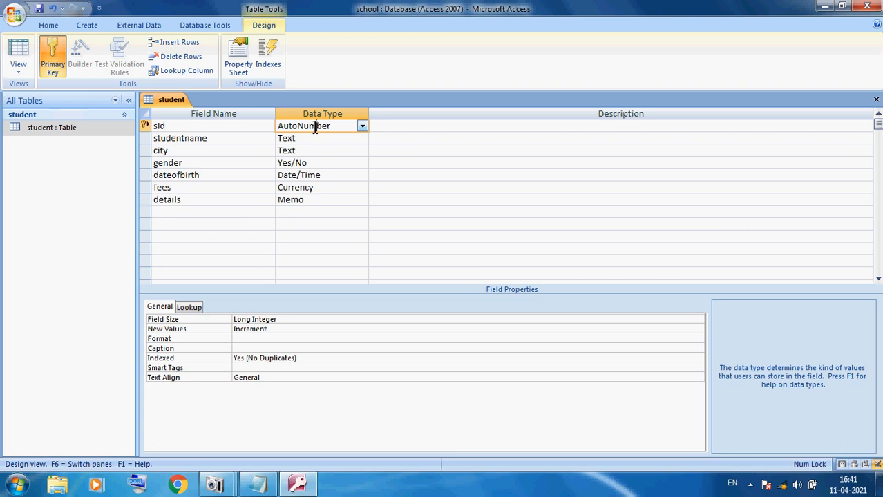
Close the student table's design and save the changes
left_click(166, 127)
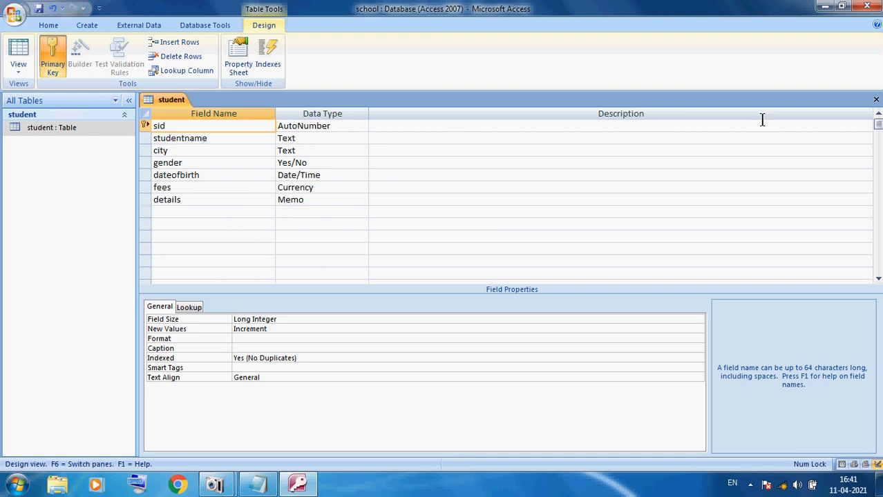
left_click(876, 101)
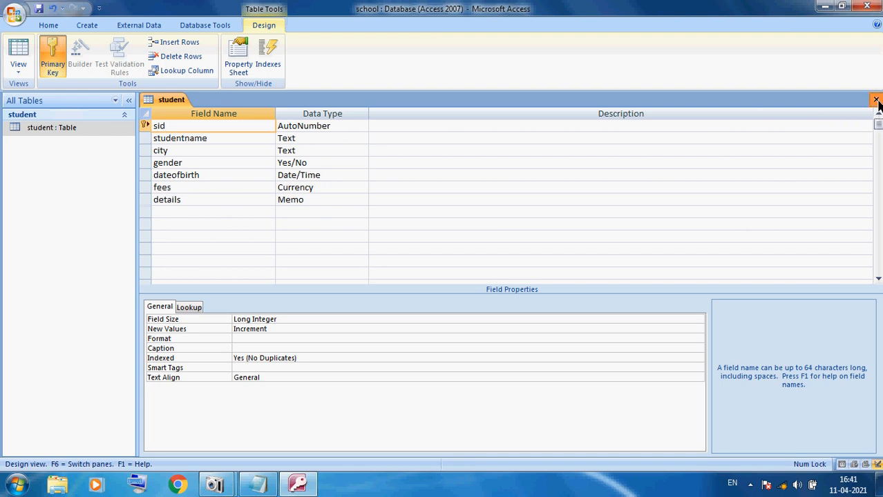
left_click(380, 278)
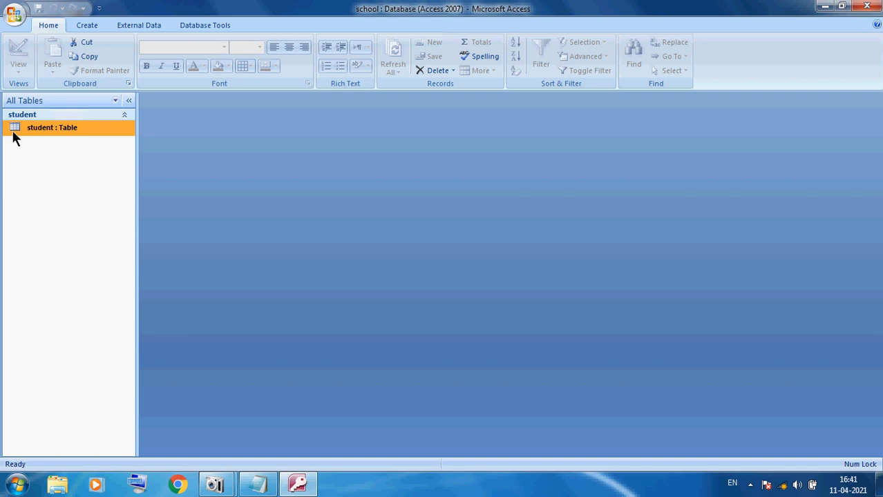
Reopen the student table in Design View, review each field's data type from sid to details, and close it
right_click(30, 126)
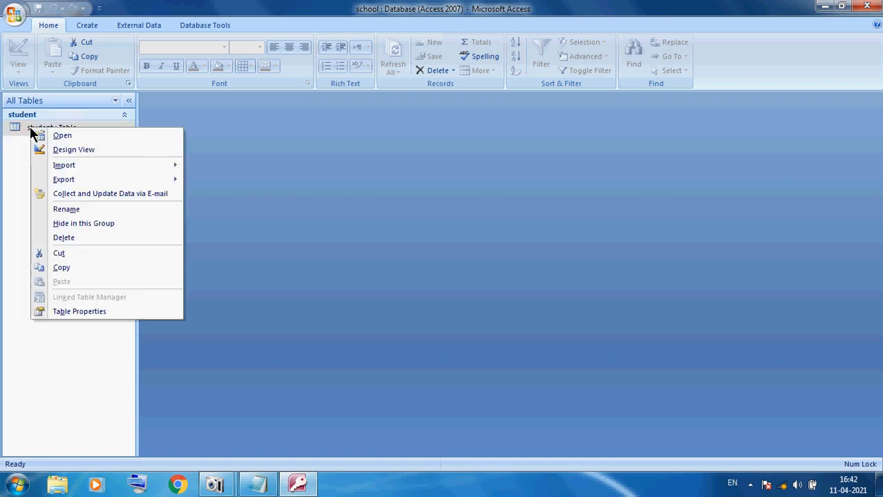
left_click(59, 149)
left_click(171, 213)
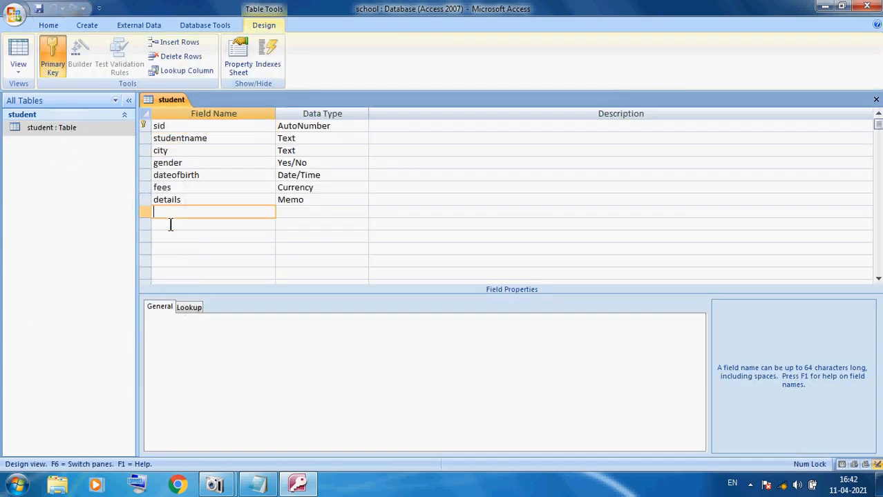
left_click(307, 210)
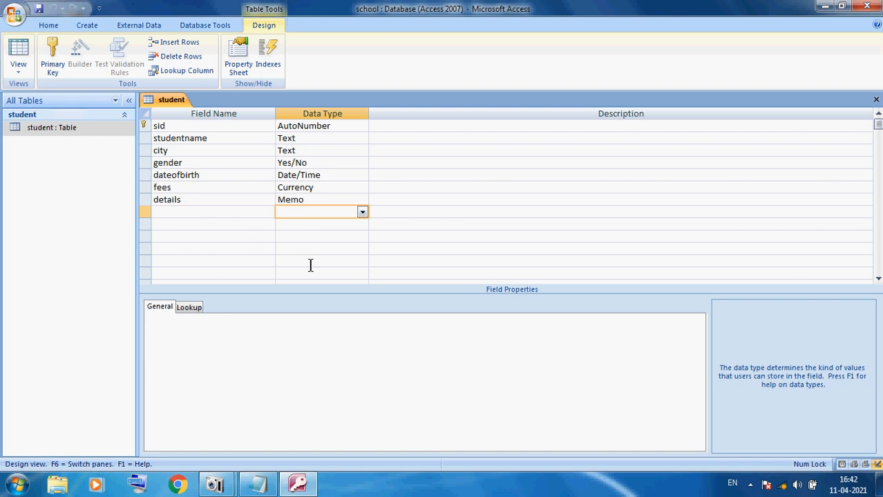
left_click(299, 127)
left_click(297, 149)
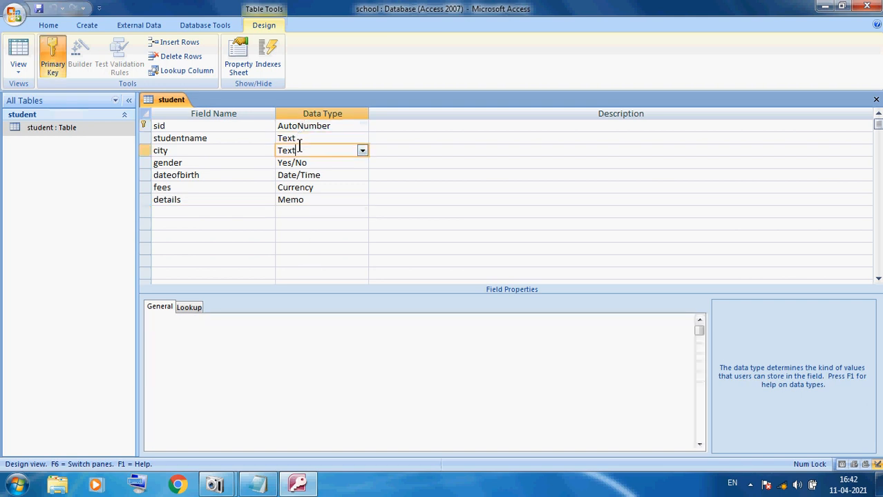
left_click(302, 163)
left_click(309, 175)
left_click(309, 188)
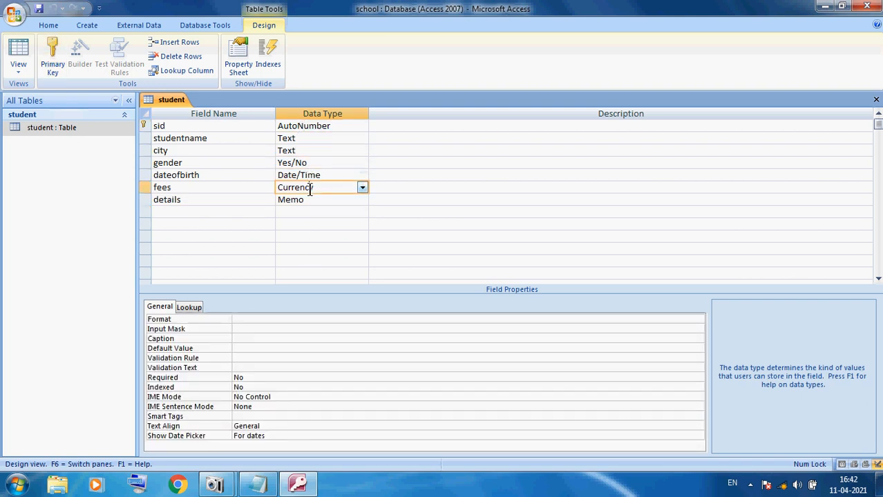
left_click(310, 199)
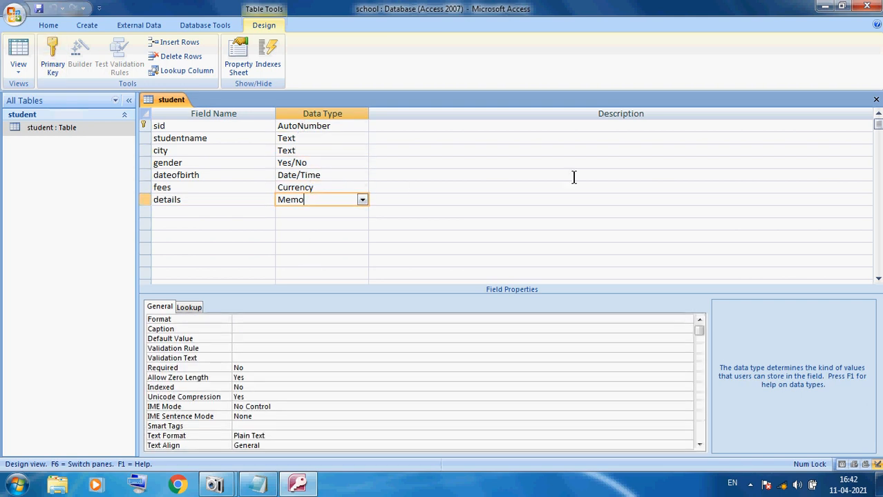
left_click(876, 100)
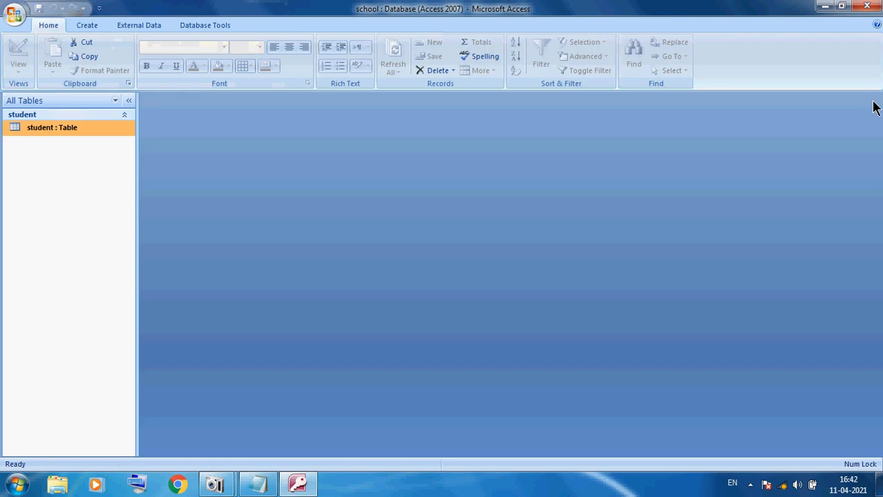
Open the student table for data entry and fill in the first record's student name, city mithapur and ticked gender box
double_click(36, 129)
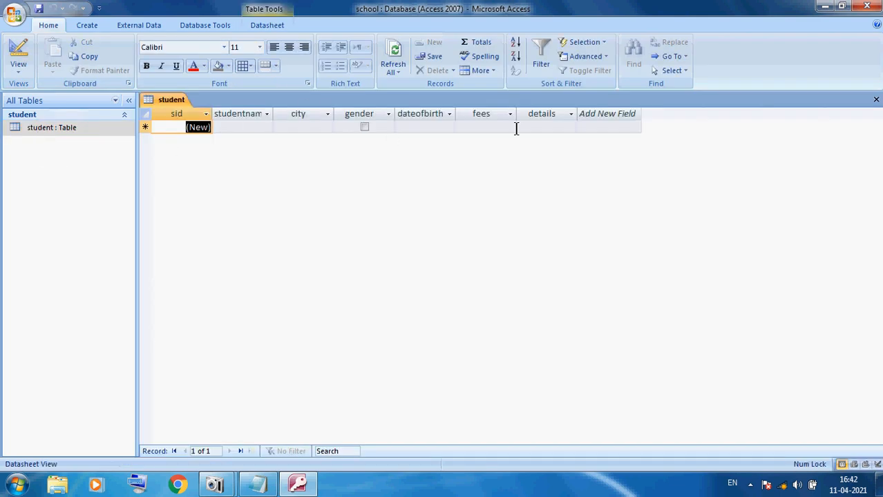
left_click(223, 130)
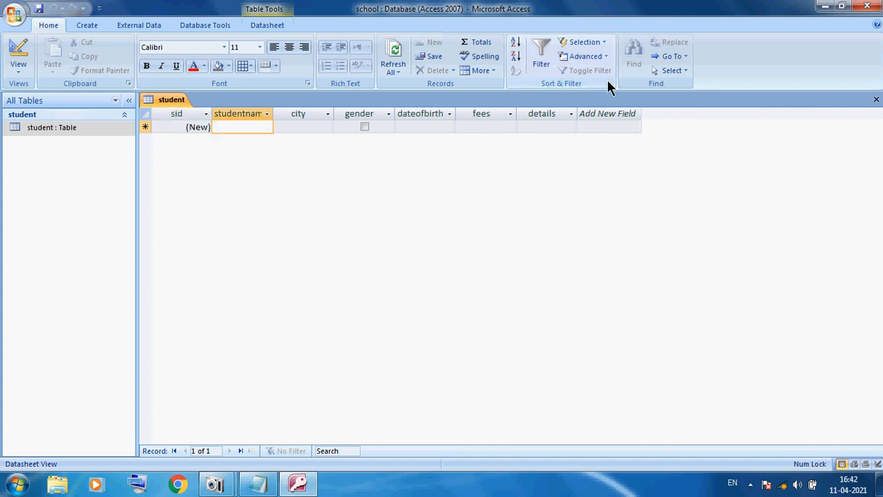
type("mohan")
key("Tab")
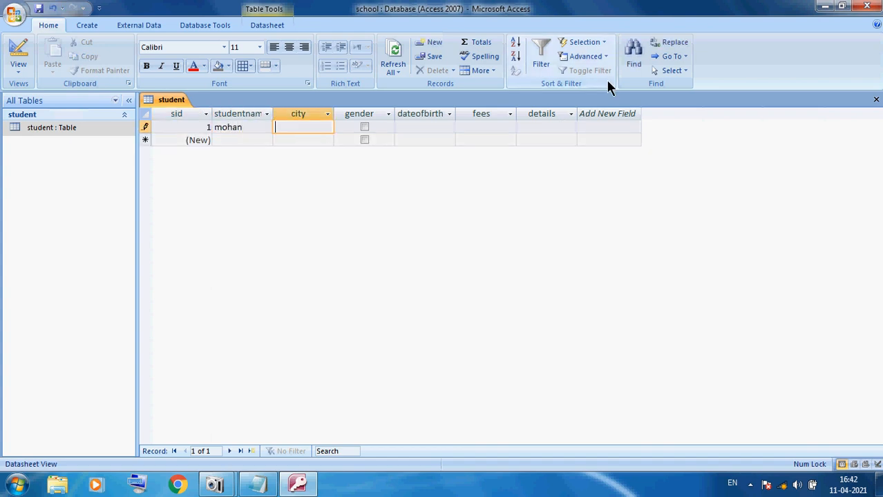
type("mithapur")
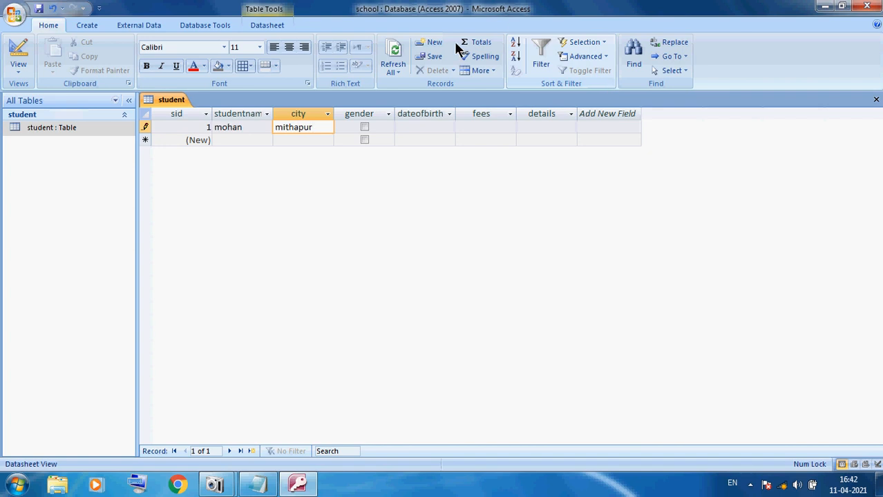
left_click(364, 128)
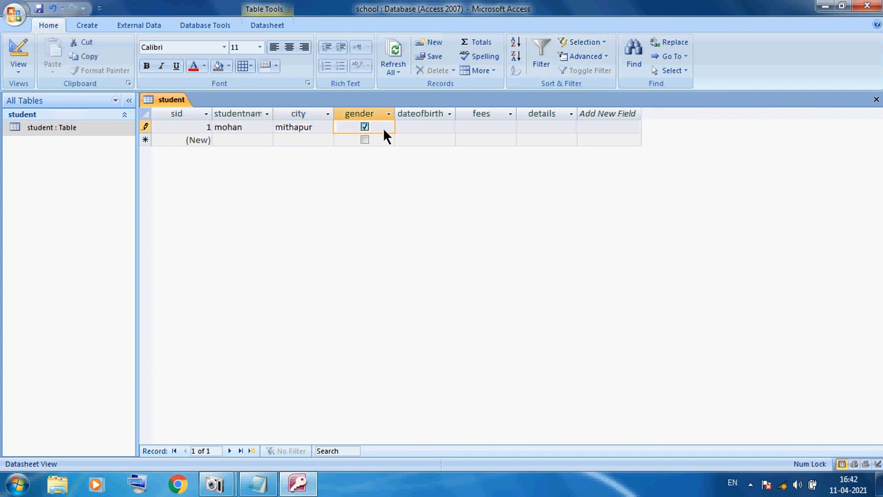
Pick the first student's date of birth from the calendar and set the fees to 4500
left_click(428, 130)
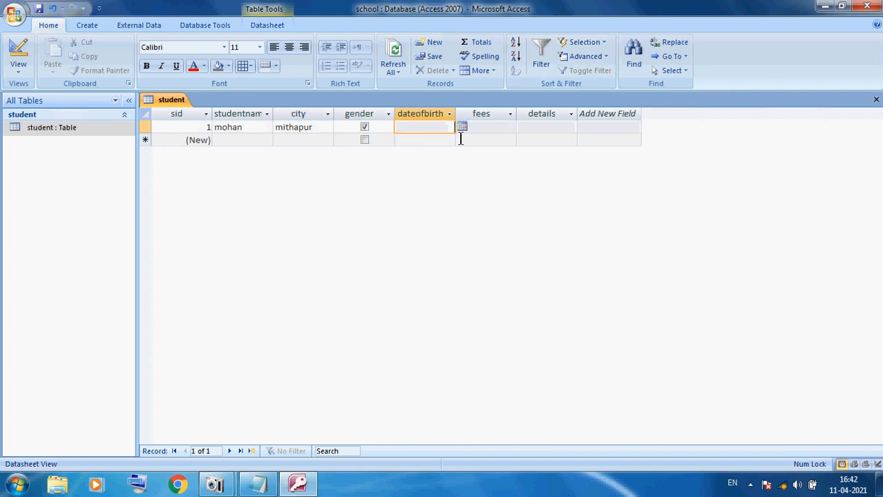
left_click(463, 127)
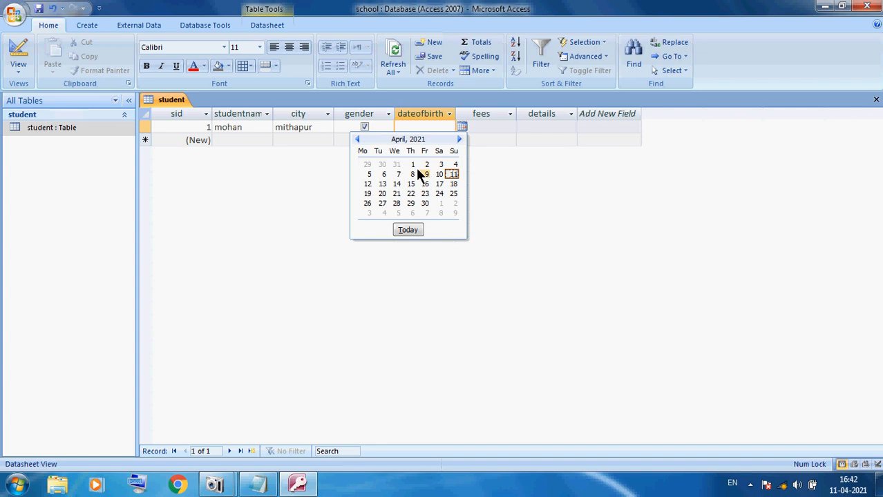
left_click(355, 139)
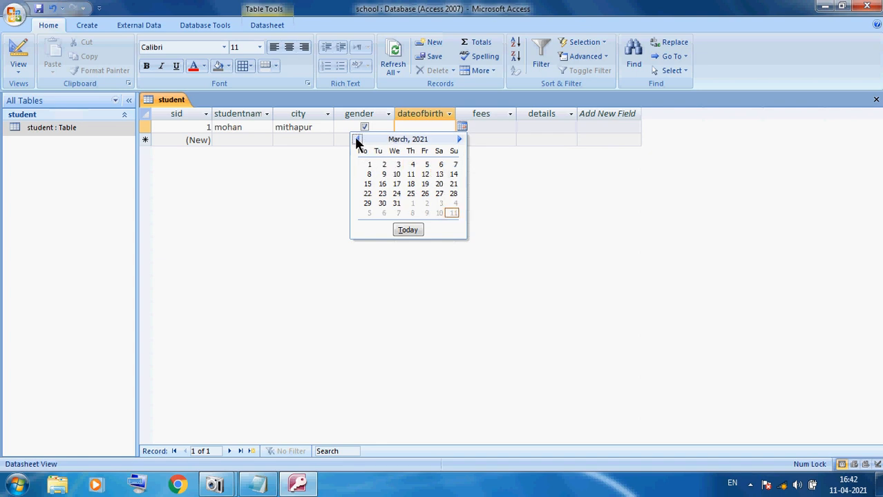
left_click(395, 166)
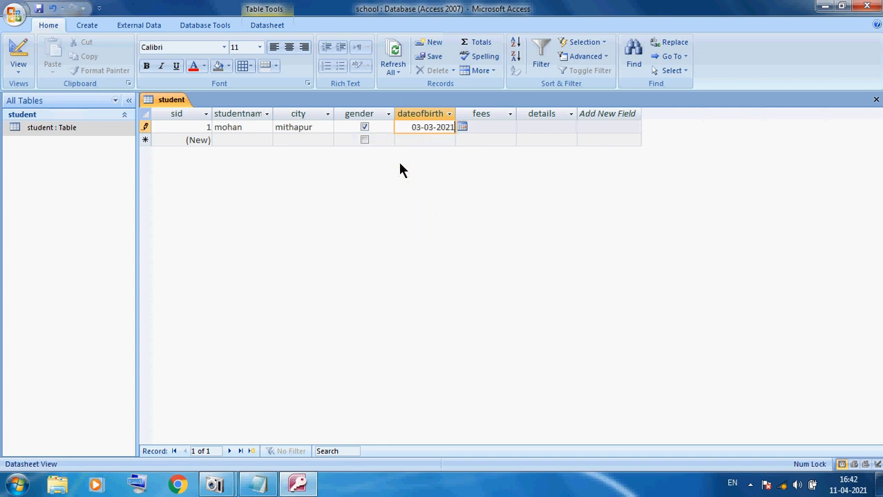
left_click(499, 126)
type("4500")
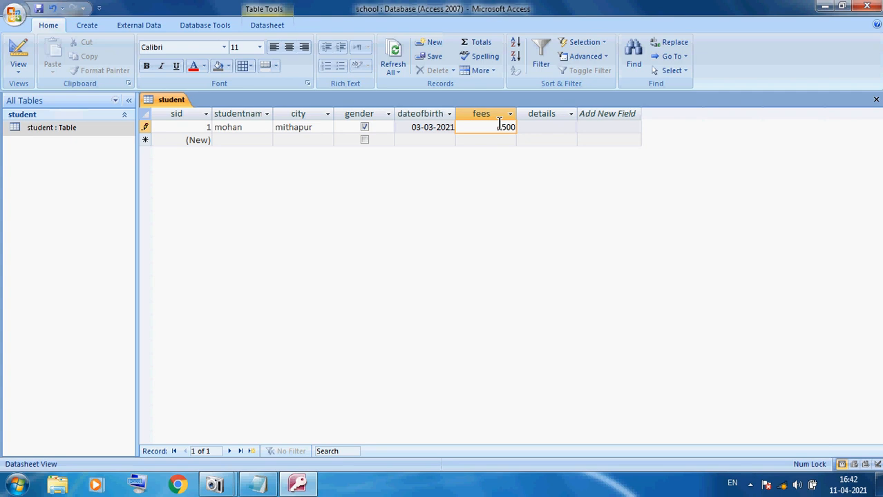
key("Tab")
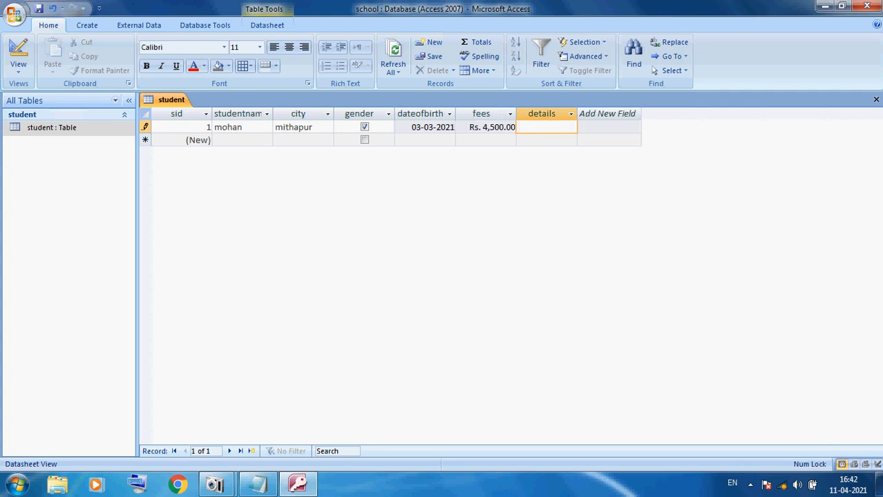
Enter "he is a good boy." as the first record's details and widen the details column to about three times its width
type("he is ")
type("a good")
type(" boy.")
left_click(595, 129)
left_click_drag(619, 125, 726, 126)
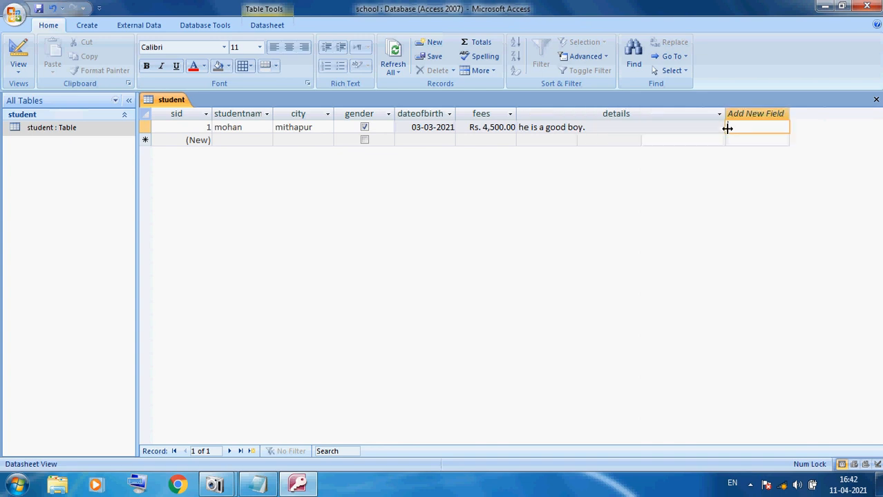
Start the second record with the student's name, city rajkot and the gender box ticked
key("Tab")
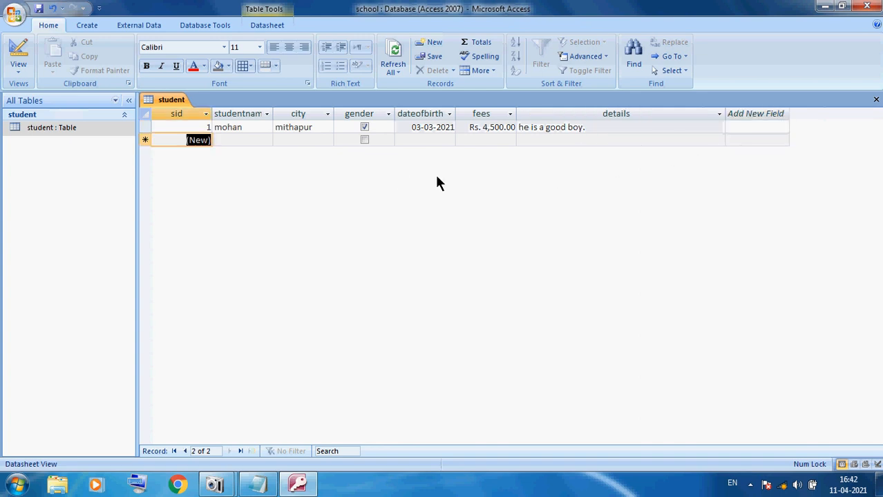
key("Tab")
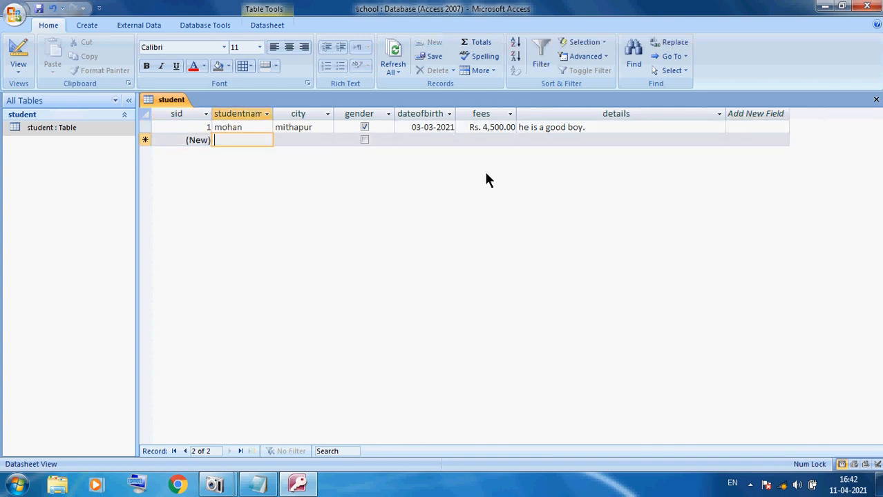
type("ram")
key("Tab")
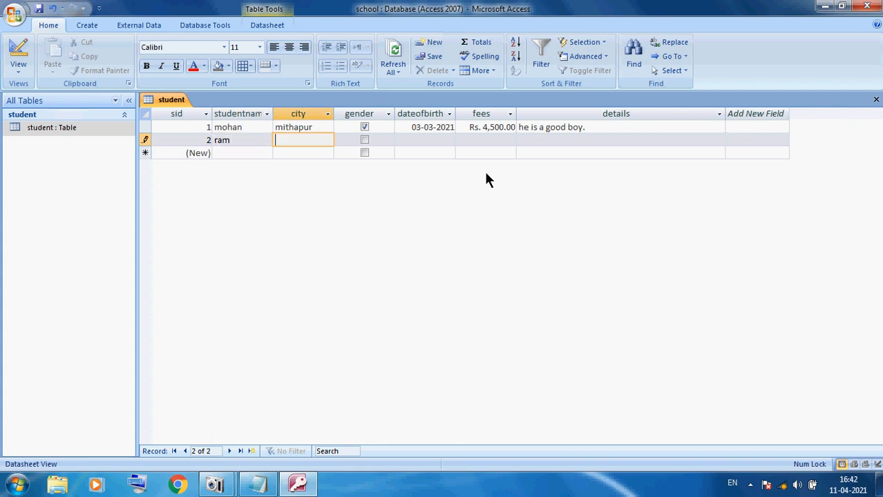
type("rajkot")
key("Tab")
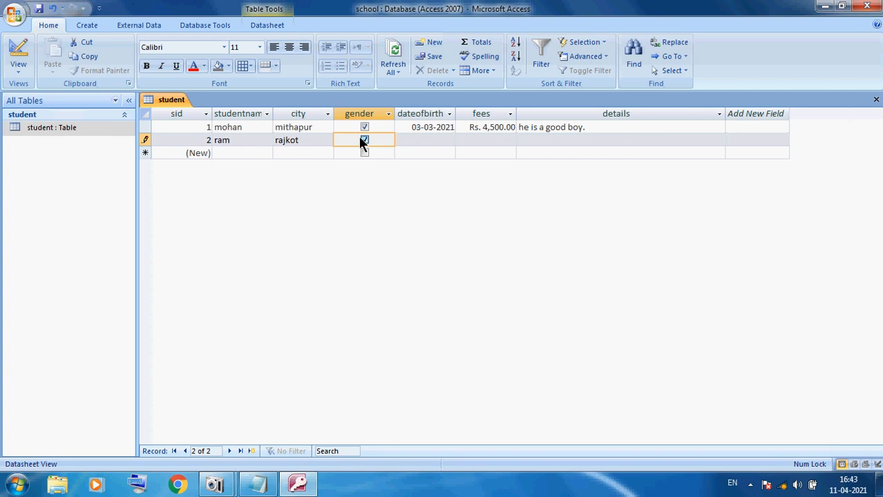
Pick the second student's date of birth from the calendar
left_click(406, 142)
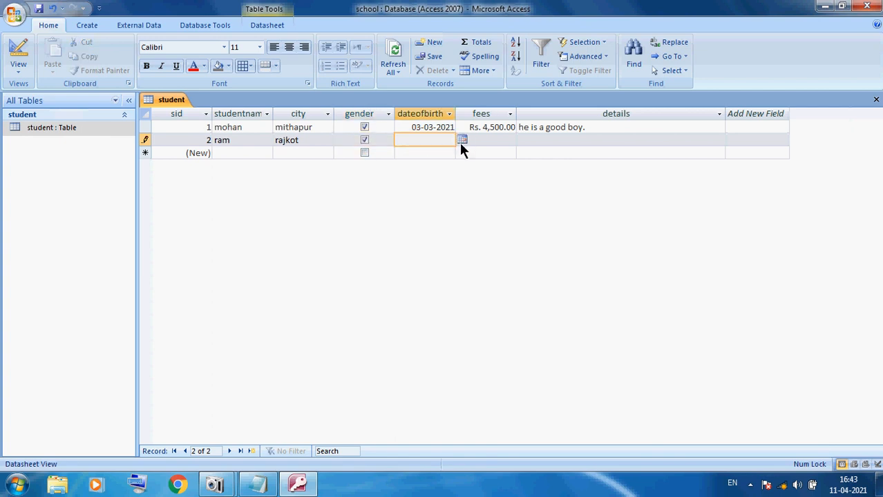
left_click(462, 140)
left_click(357, 153)
left_click(358, 153)
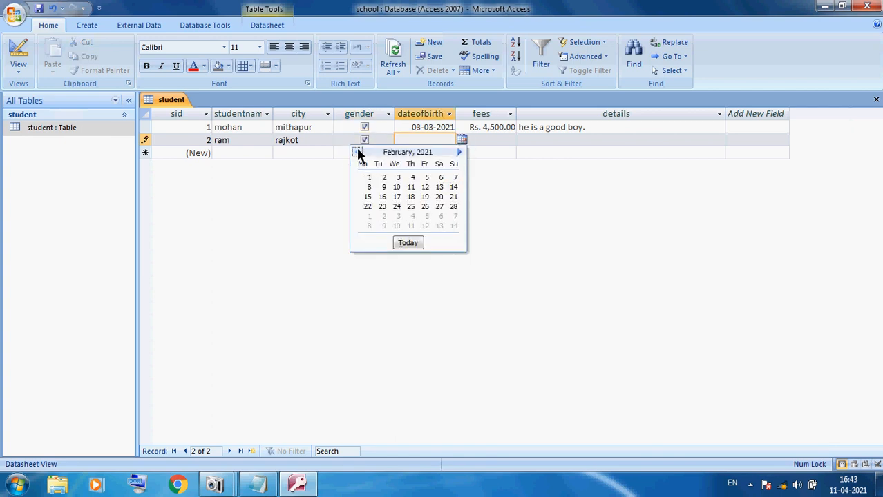
left_click(357, 152)
left_click(440, 178)
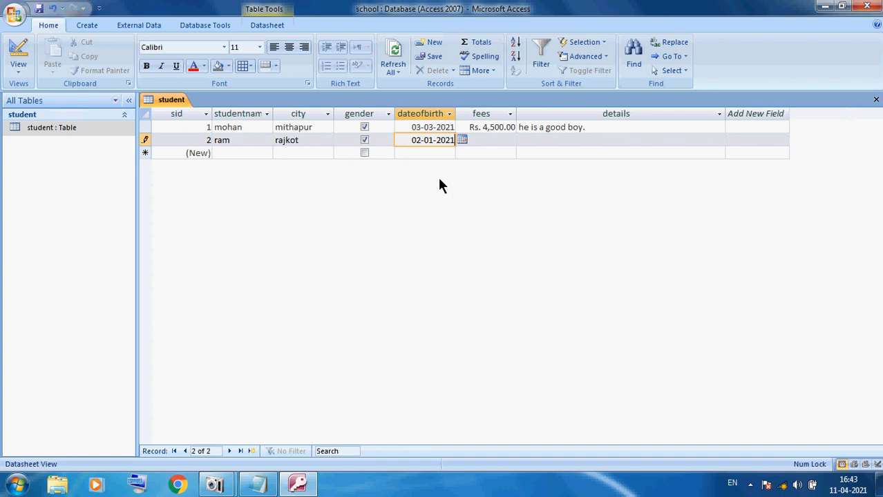
Set the second record's fees to 3500 and enter details giving the student's name followed by "always first in all activities."
left_click(494, 140)
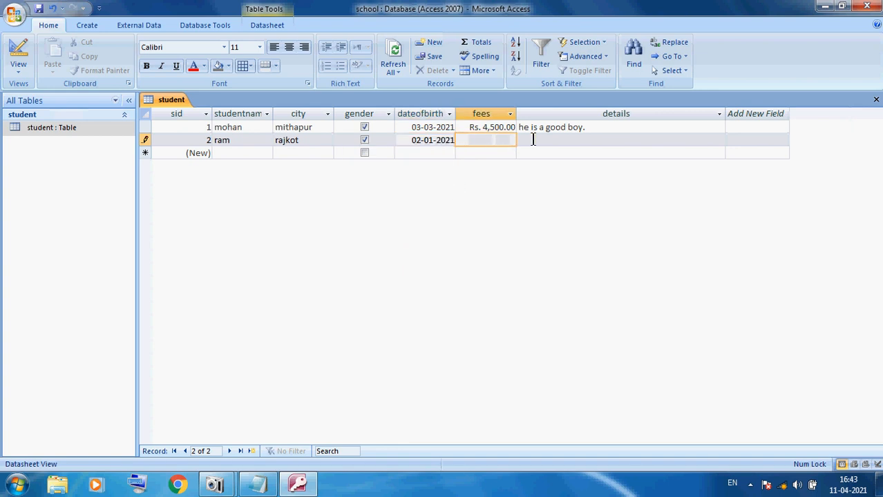
type("35000")
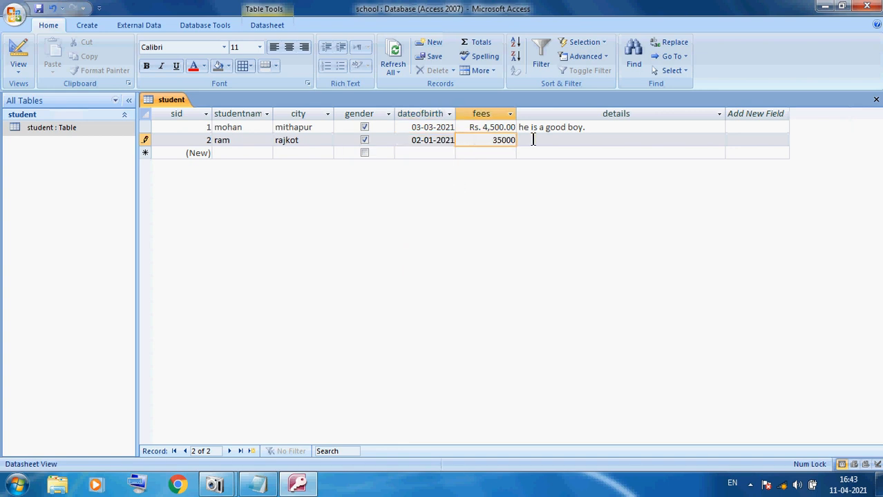
key("BackSpace")
key("Tab")
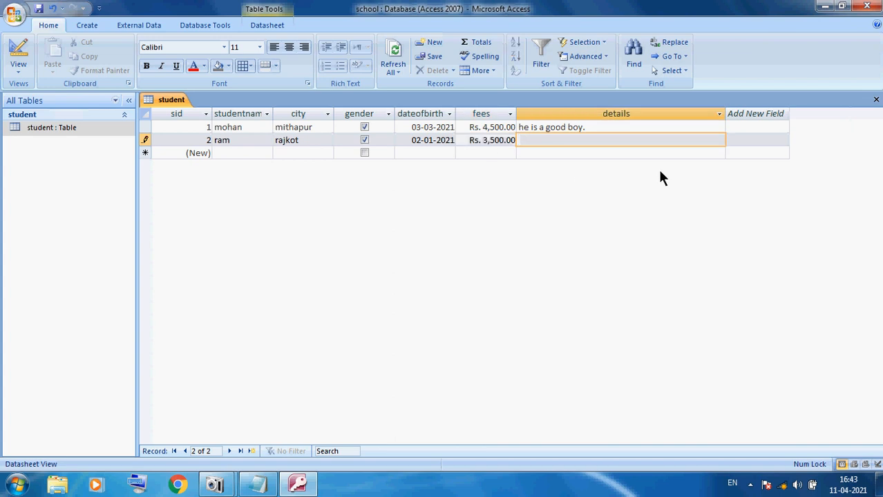
type("He")
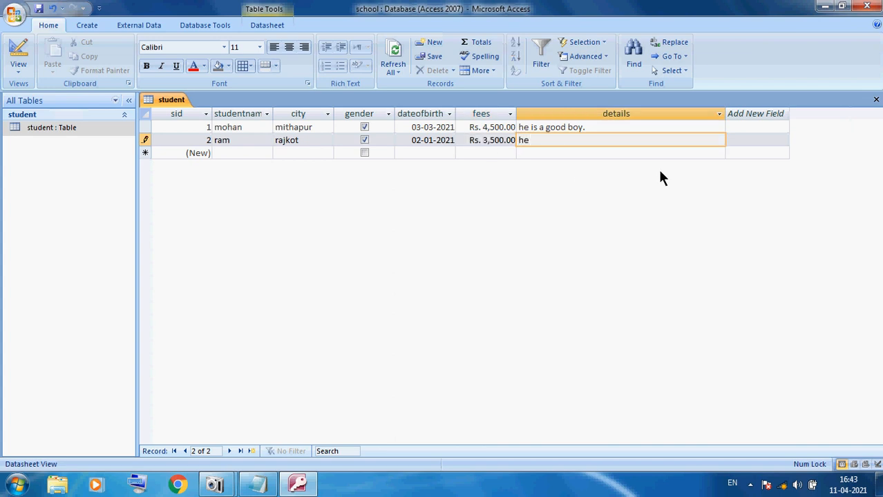
key("BackSpace")
key("BackSpace")
type("ram always first in al")
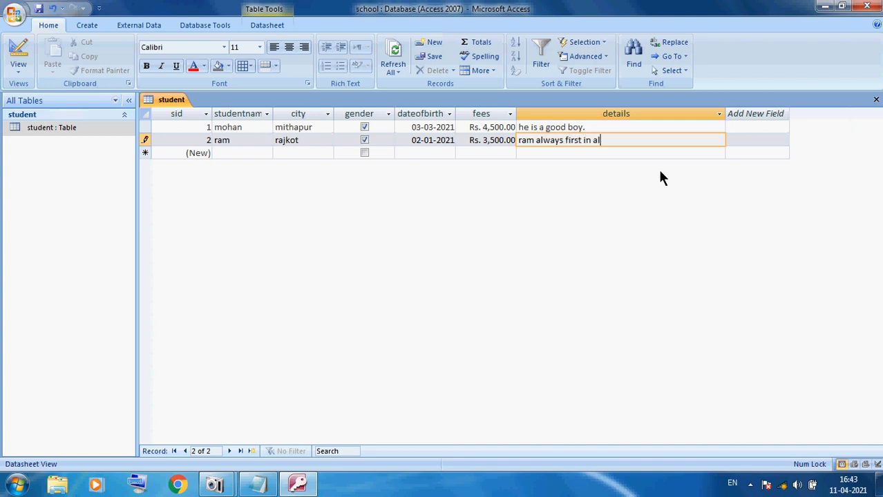
type("l activities.")
key("Tab")
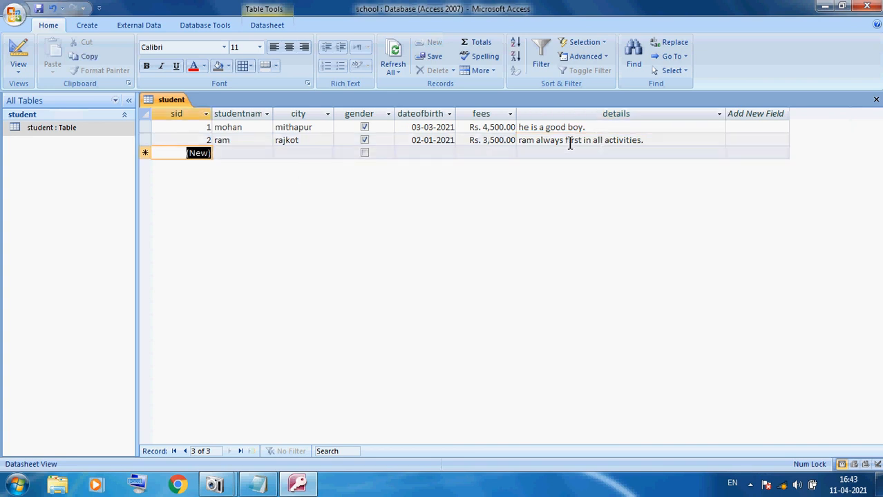
Start the third record with the student's name and city jamnagar
key("Tab")
type("sita")
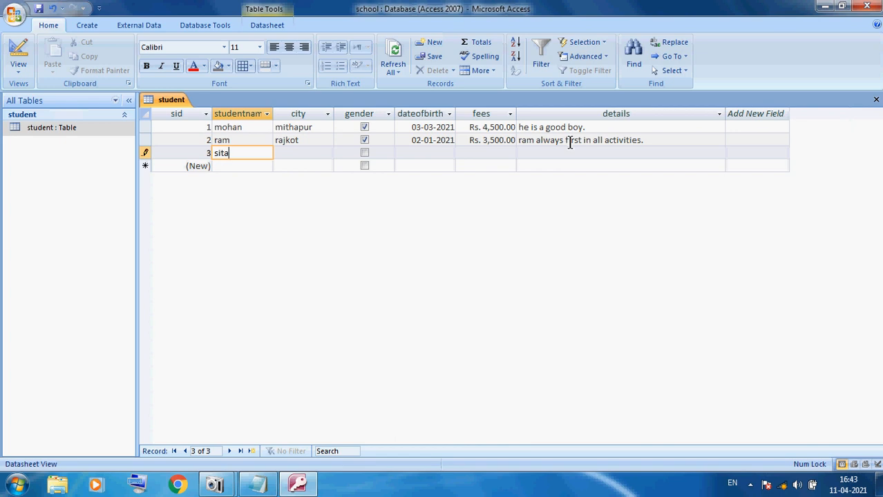
key("Tab")
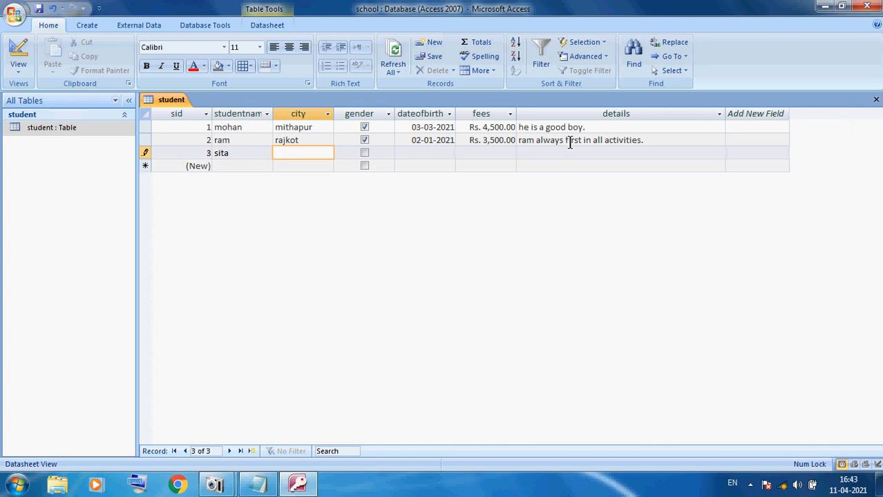
type("jamnagar")
Leave the third record's gender box unticked and pick the student's date of birth from the calendar
left_click(414, 149)
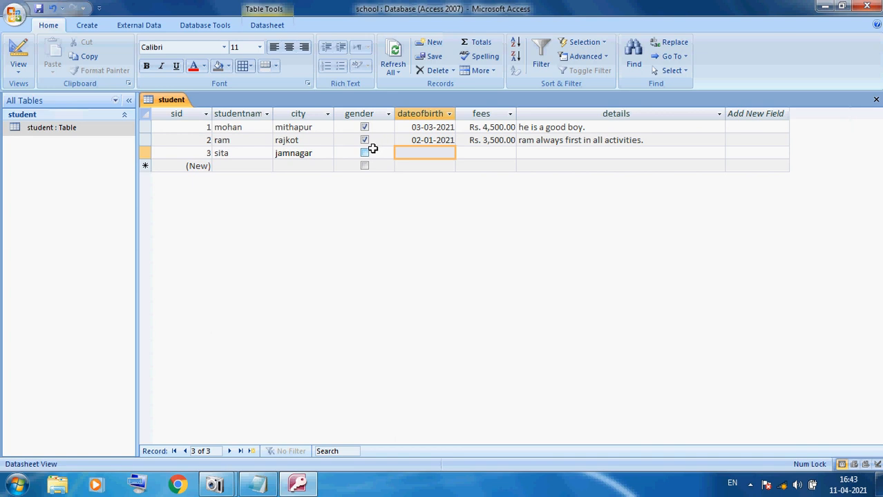
left_click(463, 152)
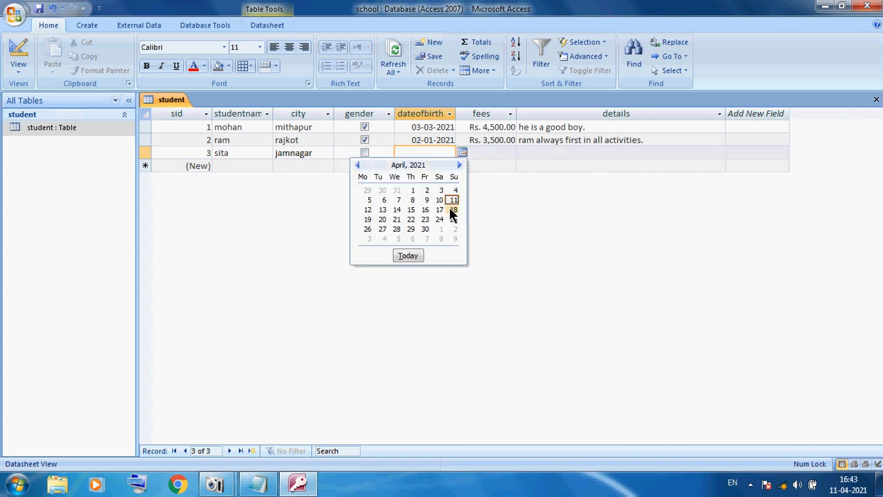
left_click(357, 165)
left_click(357, 165)
left_click(357, 165)
left_click(357, 166)
left_click(358, 165)
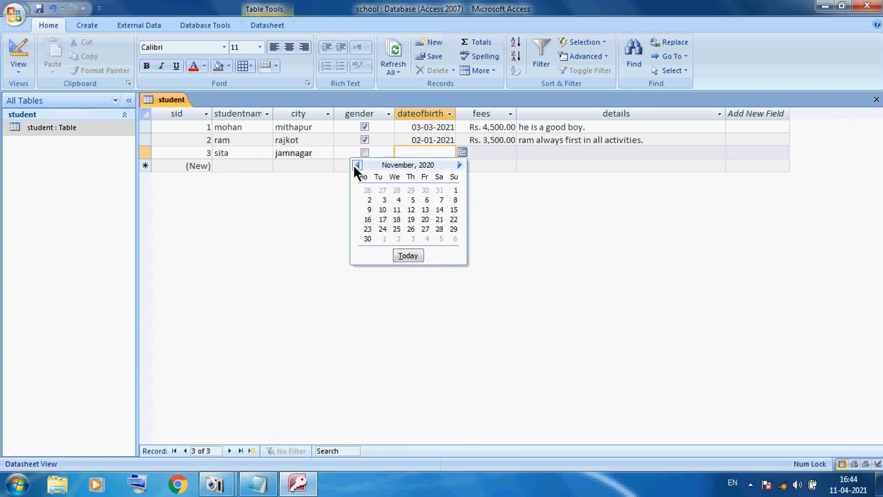
left_click(410, 210)
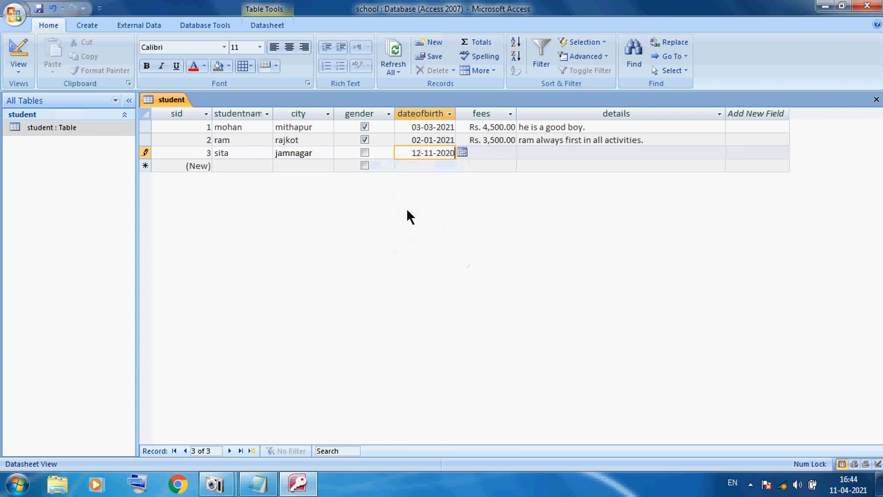
Set the third record's fees to 2000 and enter details giving the student's name followed by "always perform in all activities."
left_click(503, 153)
type("2,00")
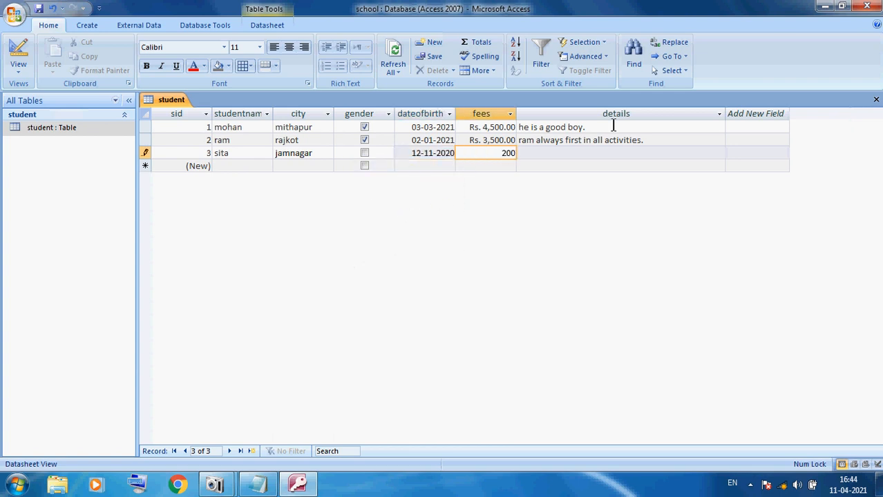
type("0")
key("Tab")
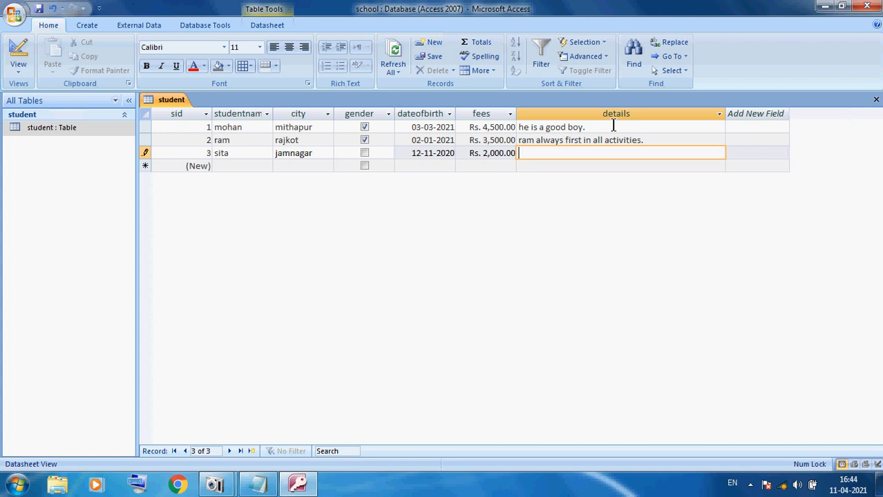
type("sita always perform ")
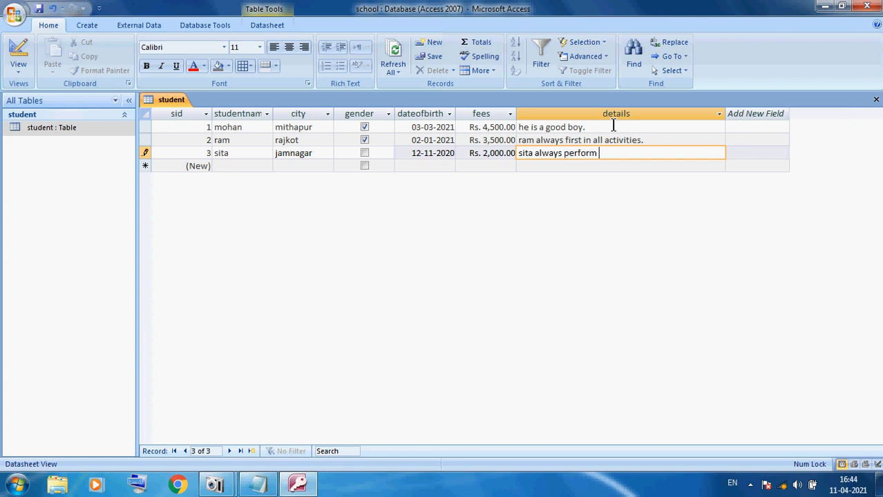
type("in all activities.")
key("Return")
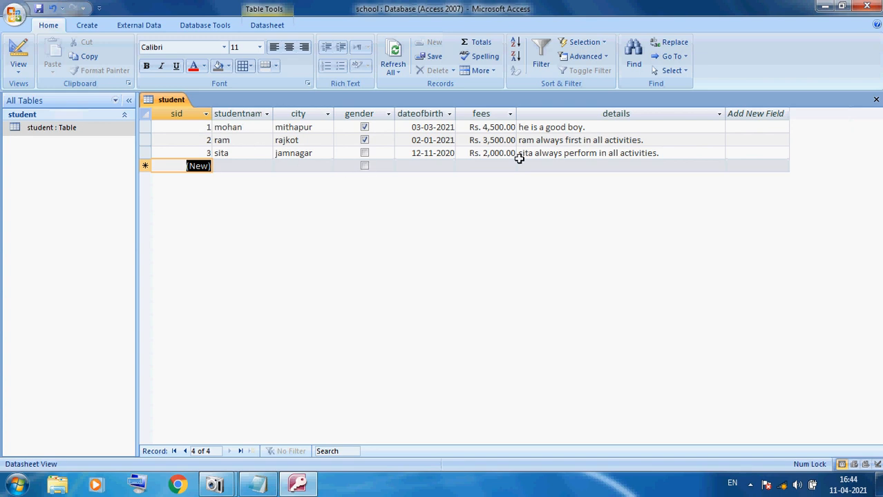
Close the student table and save its layout changes
left_click(876, 103)
left_click(381, 274)
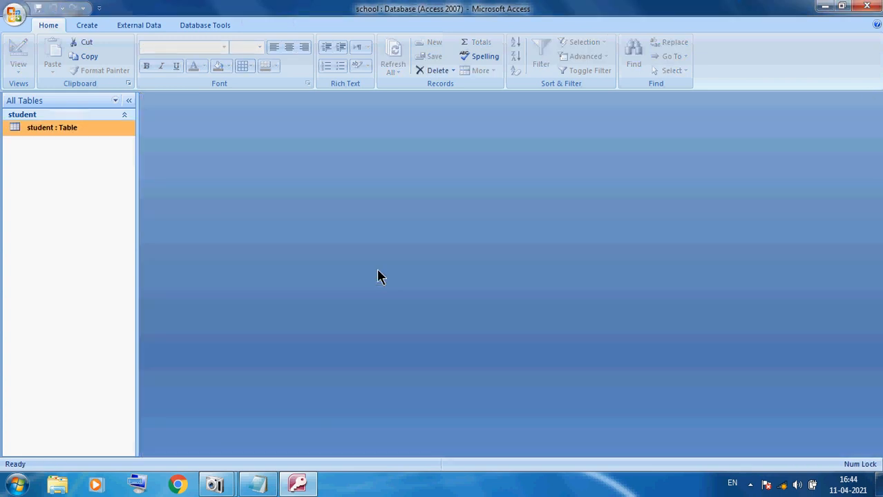
Check the student table's field definitions in Design view and its records in Datasheet view, closing the table after each
right_click(36, 126)
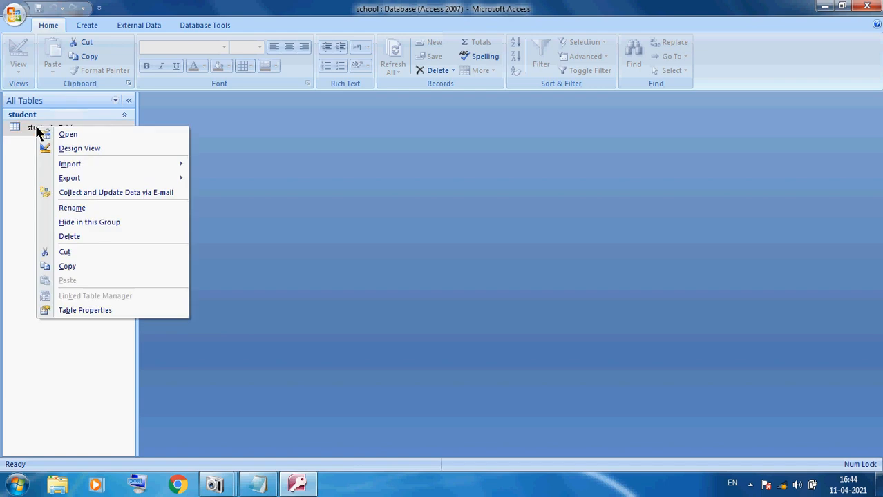
left_click(64, 150)
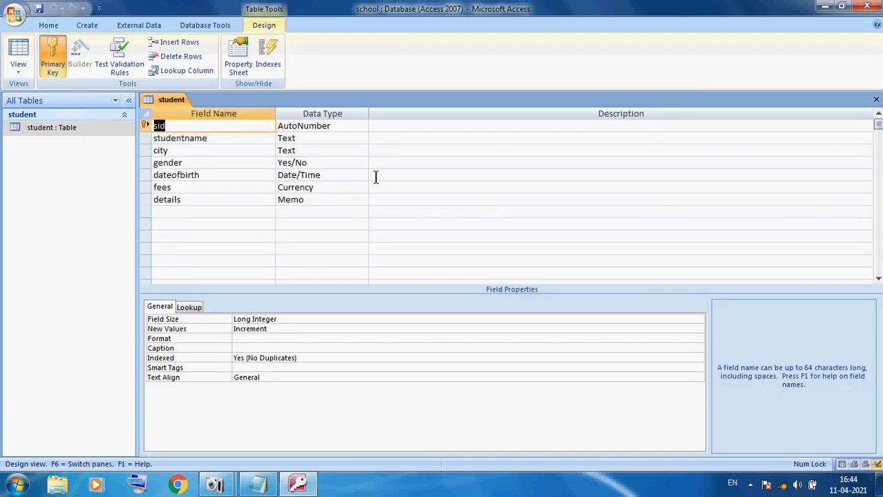
left_click(876, 100)
right_click(41, 127)
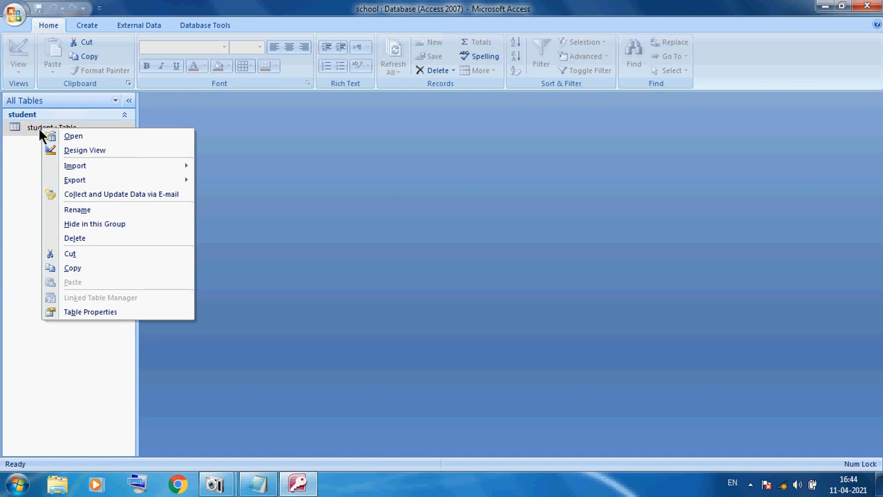
left_click(72, 136)
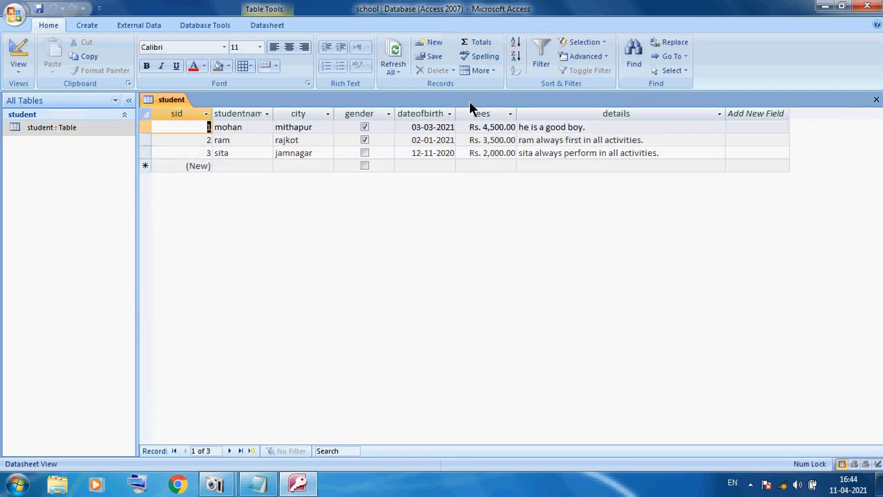
left_click(876, 100)
Create a form based on the student table and display it in Form view
left_click(87, 24)
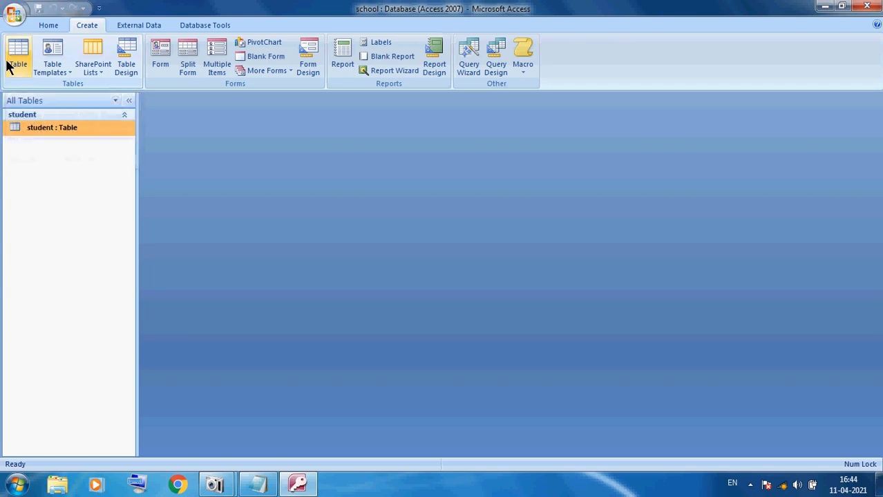
left_click(159, 61)
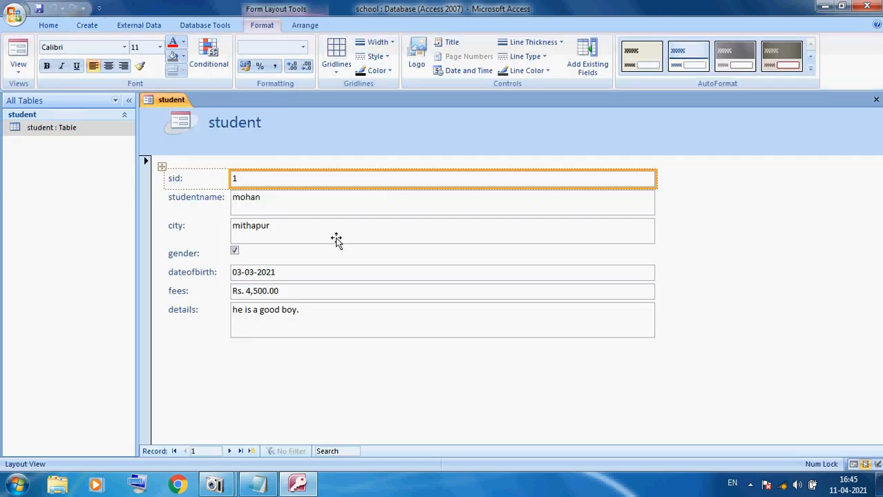
left_click(251, 252)
left_click(13, 77)
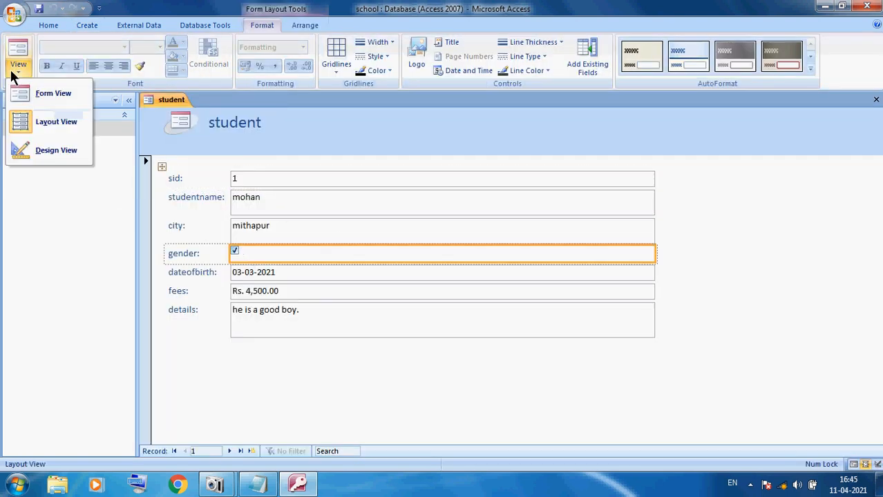
left_click(18, 89)
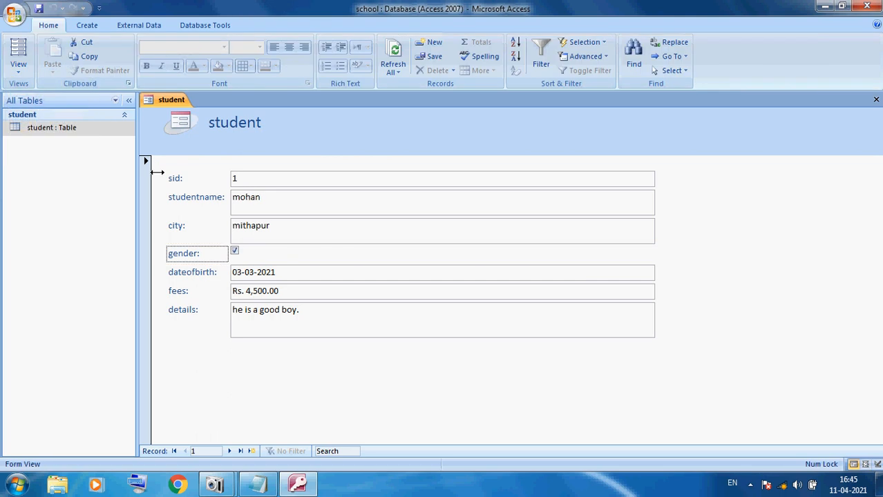
left_click(252, 176)
left_click(19, 72)
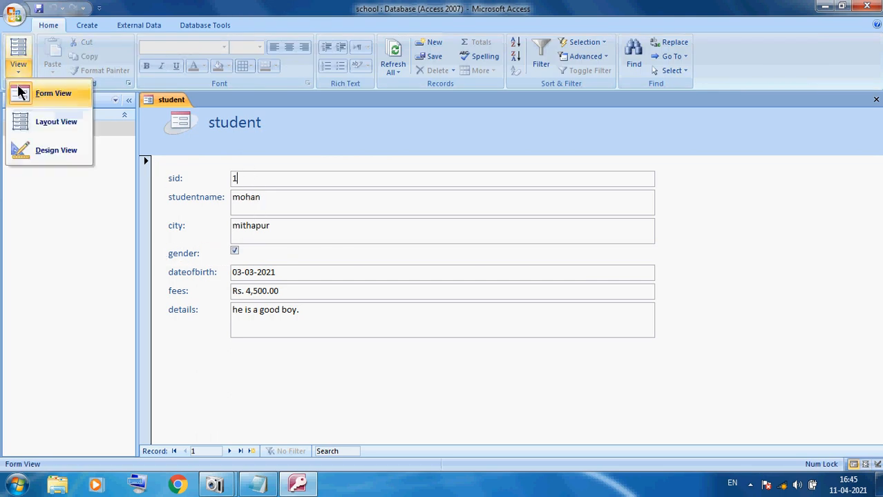
left_click(19, 92)
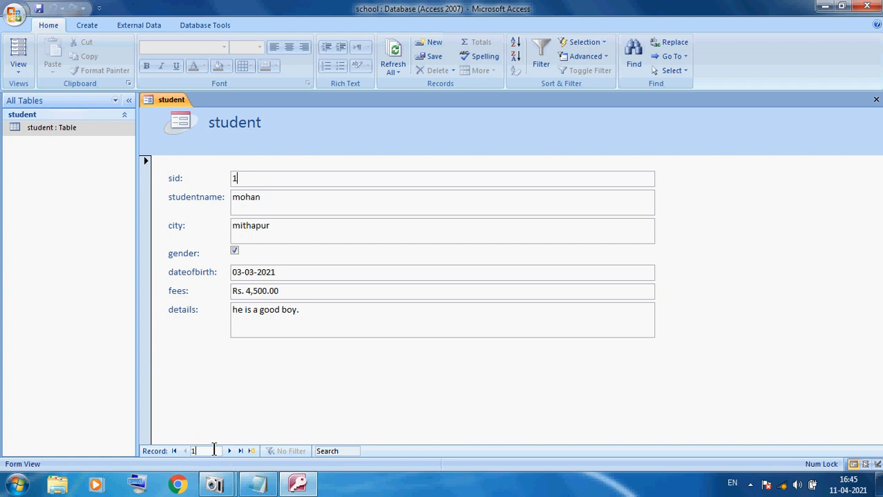
Page through the form to a new blank record and enter the student's name and the city Jamnagar
left_click(230, 451)
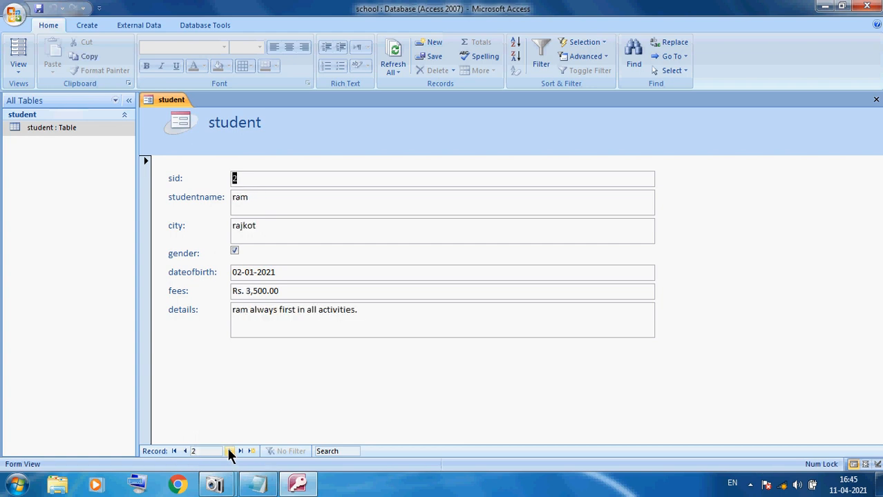
left_click(230, 451)
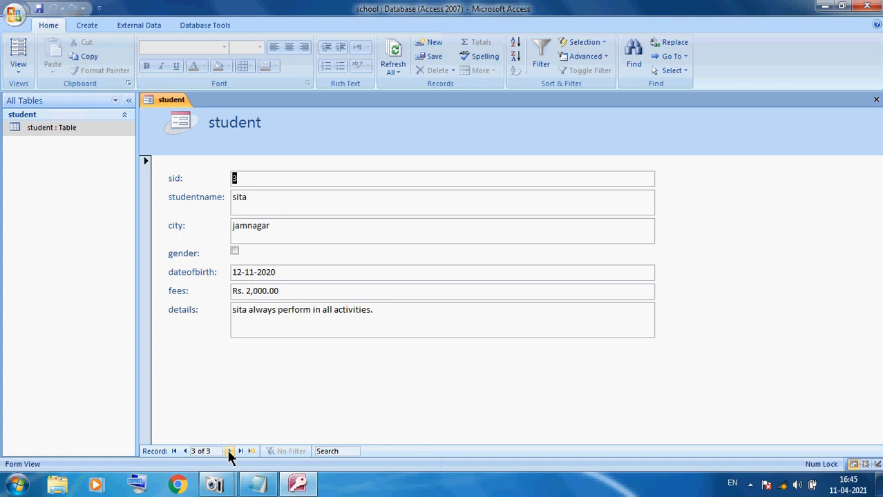
left_click(228, 451)
left_click(252, 201)
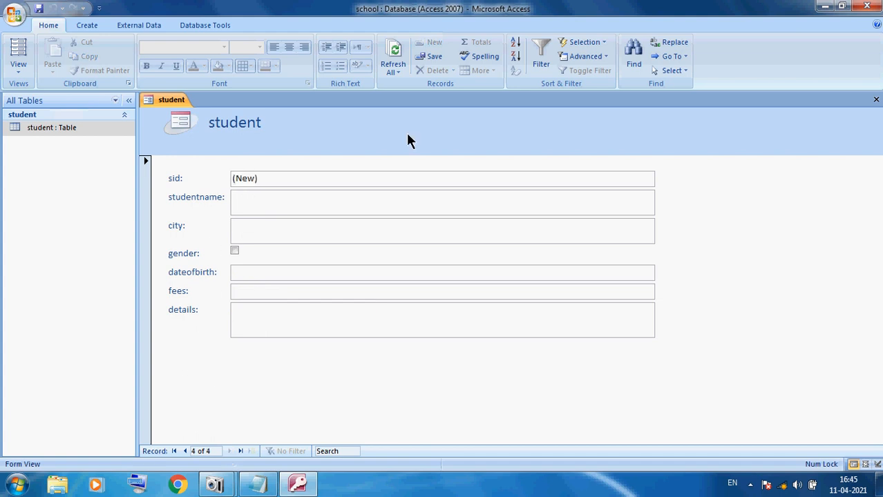
type("R")
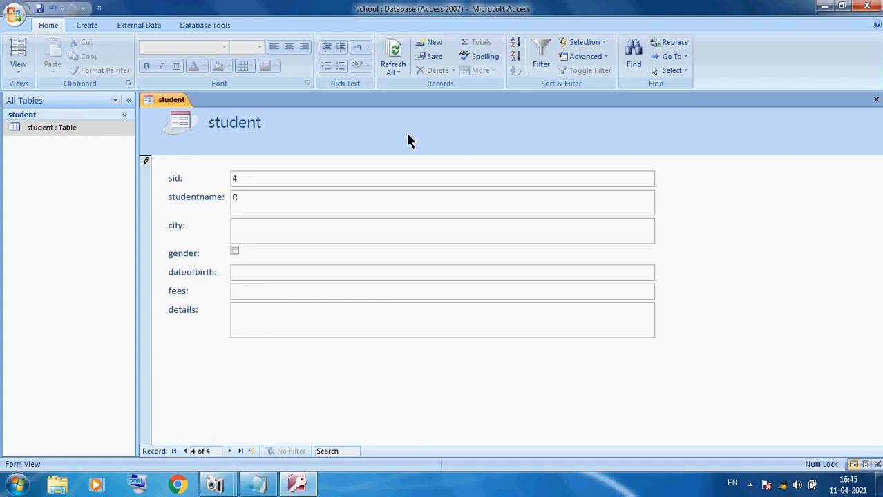
type("am")
key("BackSpace")
key("BackSpace")
type("itaJamnagar")
Pick the fourth student's date of birth from the form's calendar
left_click(242, 270)
left_click(662, 271)
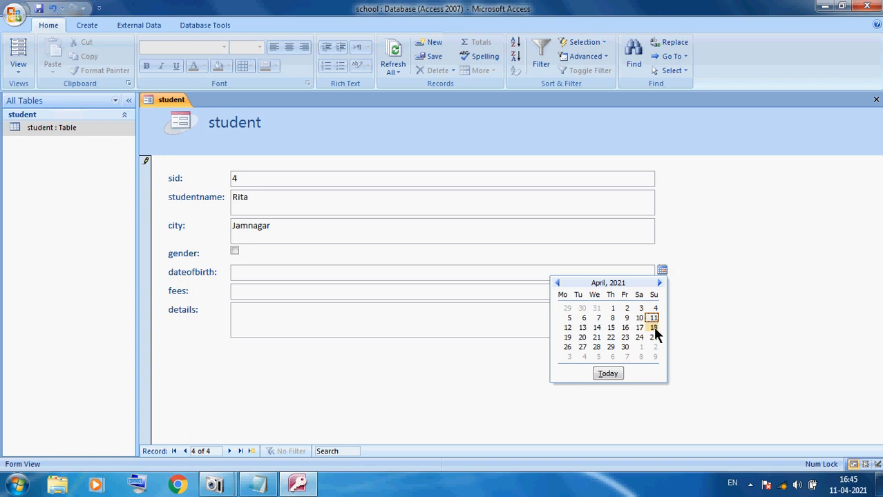
left_click(557, 282)
left_click(557, 283)
left_click(557, 282)
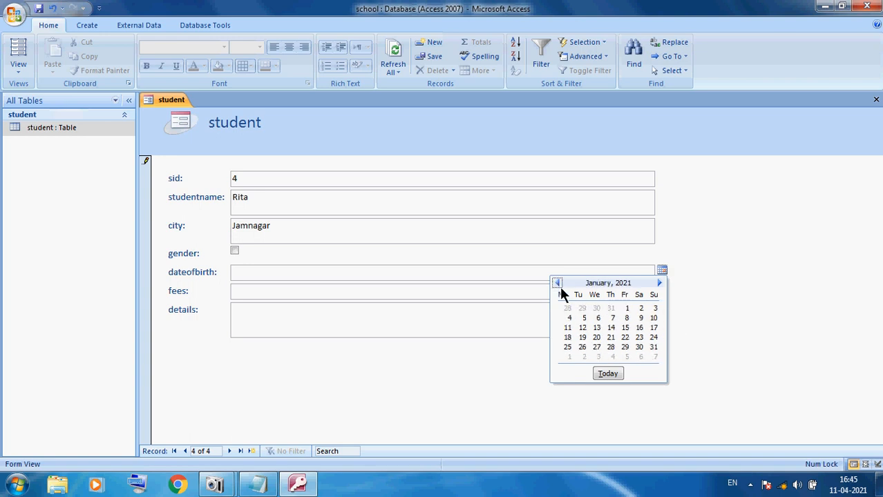
left_click(557, 283)
left_click(595, 318)
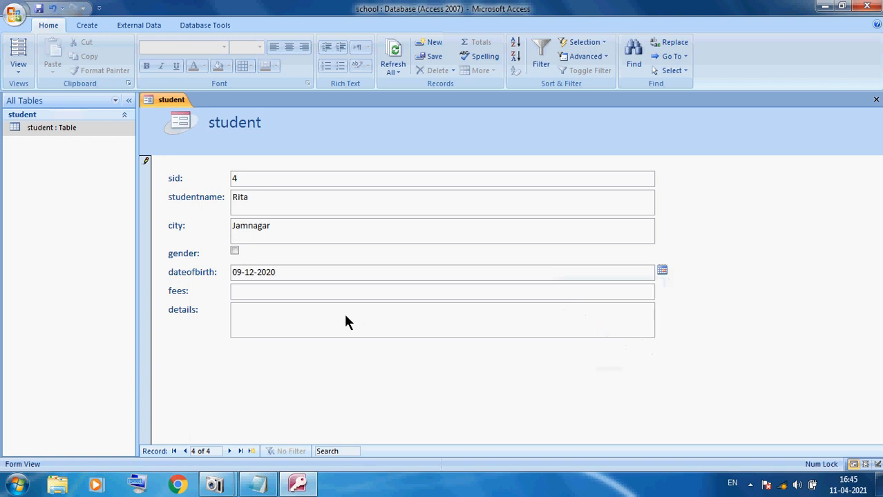
Set the fourth record's fees to 2000, enter details giving the student's name followed by "is a good girl.", and advance to a new record
left_click(319, 294)
type("2000")
left_click(310, 319)
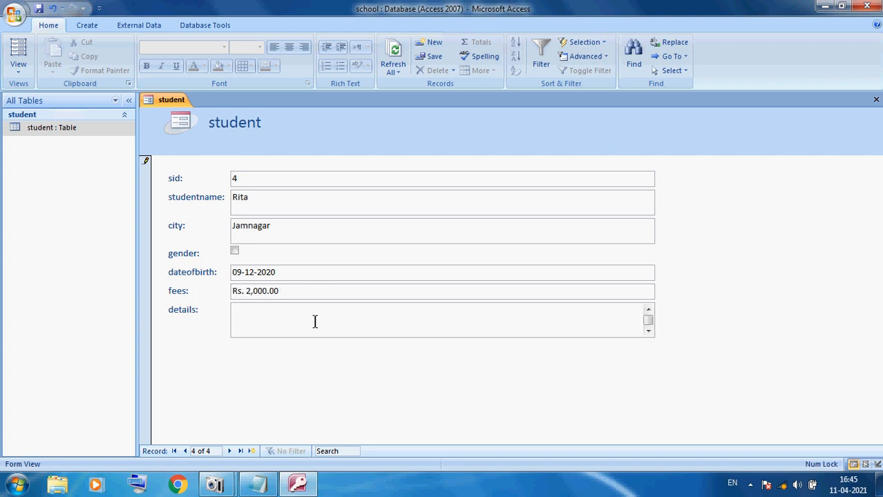
type("Rita is a good girl.")
left_click(229, 451)
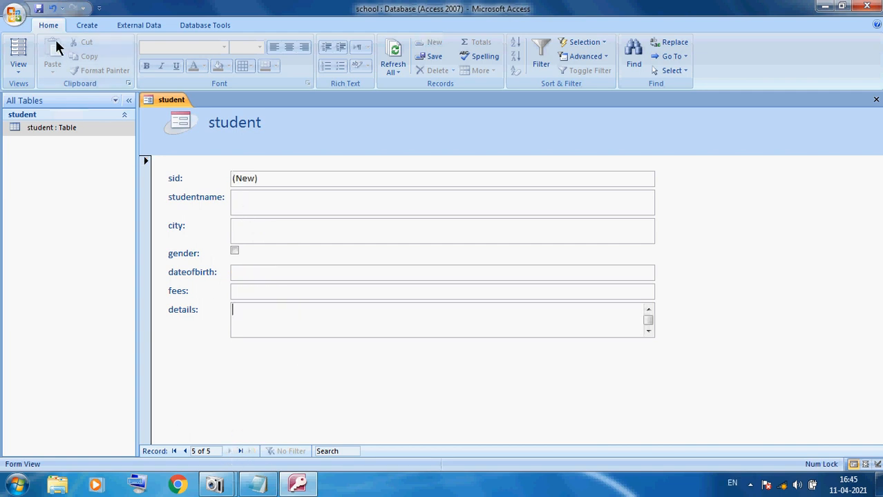
Close the form and save it under the name "student form data entry"
left_click(255, 194)
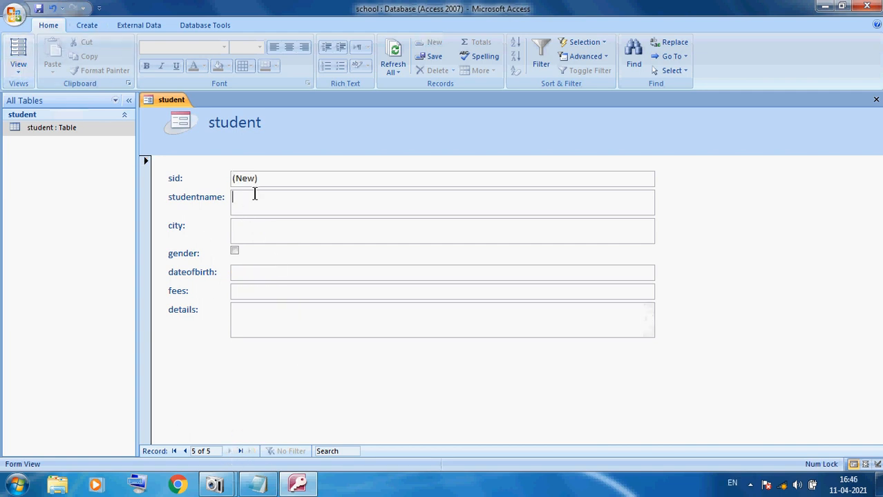
left_click(258, 235)
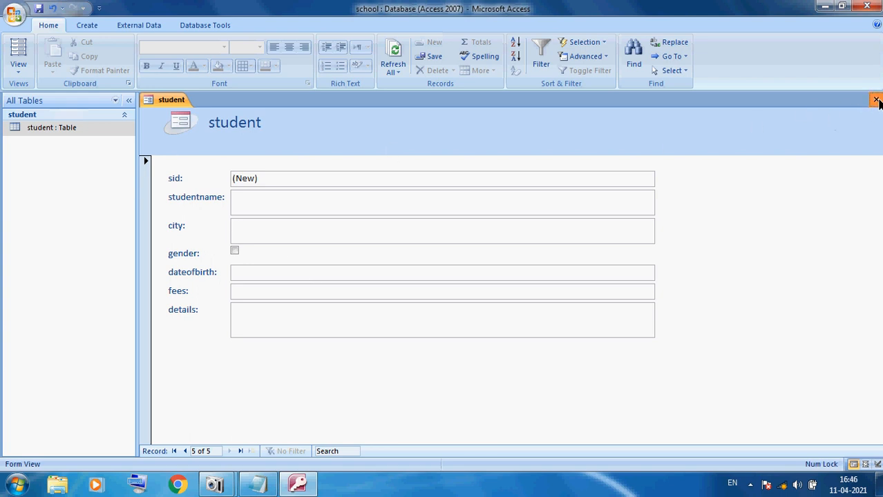
left_click(876, 99)
left_click(384, 274)
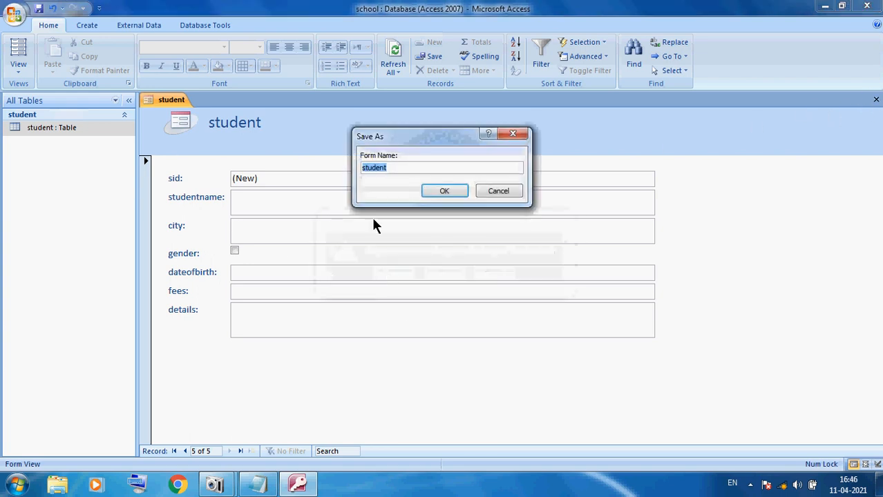
left_click(399, 168)
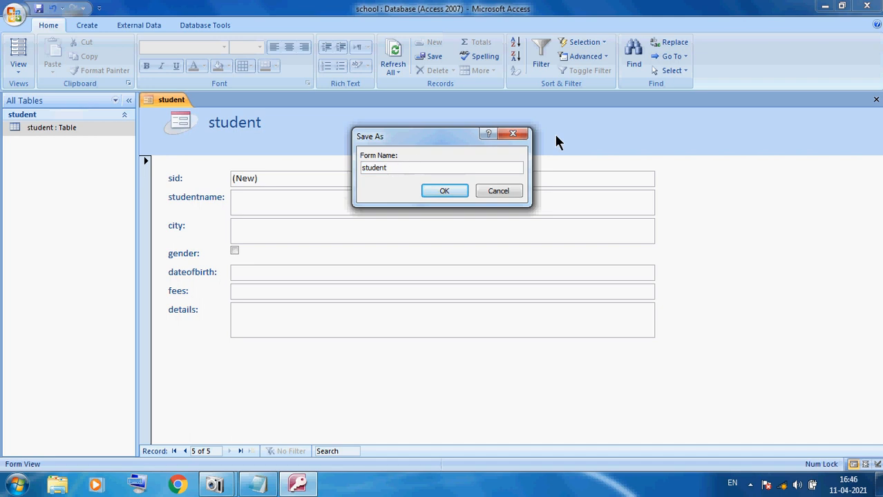
type("form data entry")
left_click(440, 192)
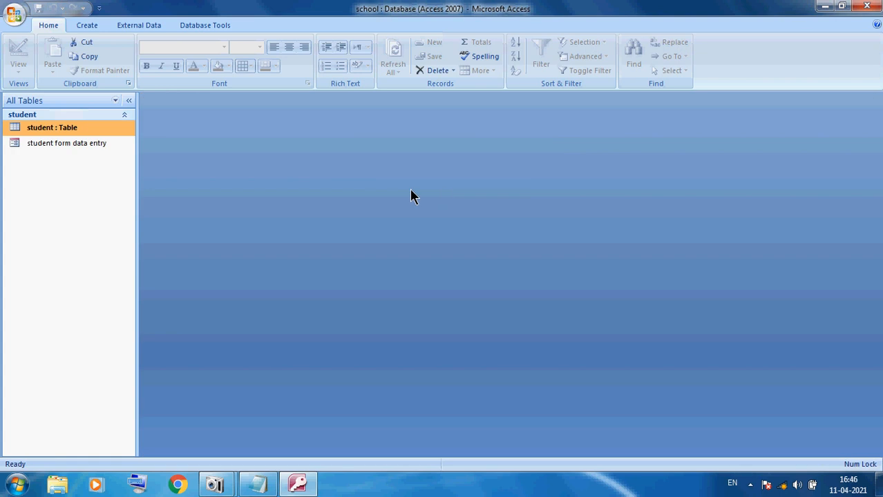
Open the student table to check the record added through the form, and close it
double_click(37, 131)
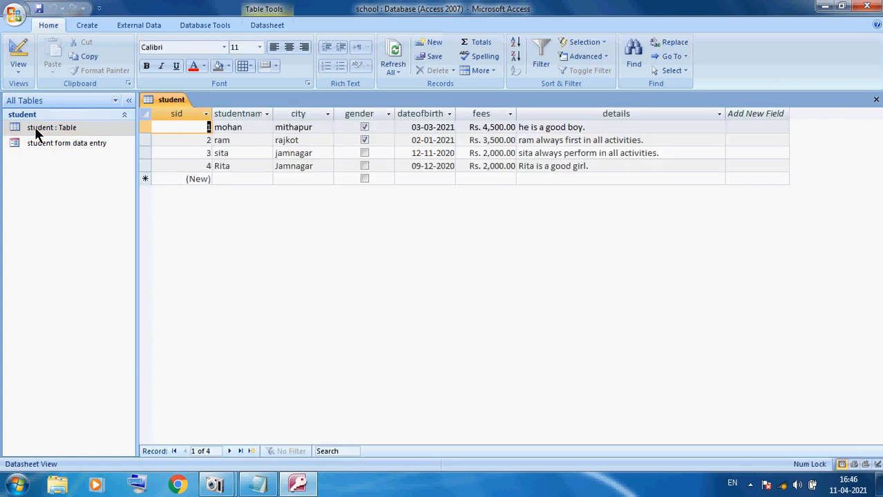
left_click(197, 167)
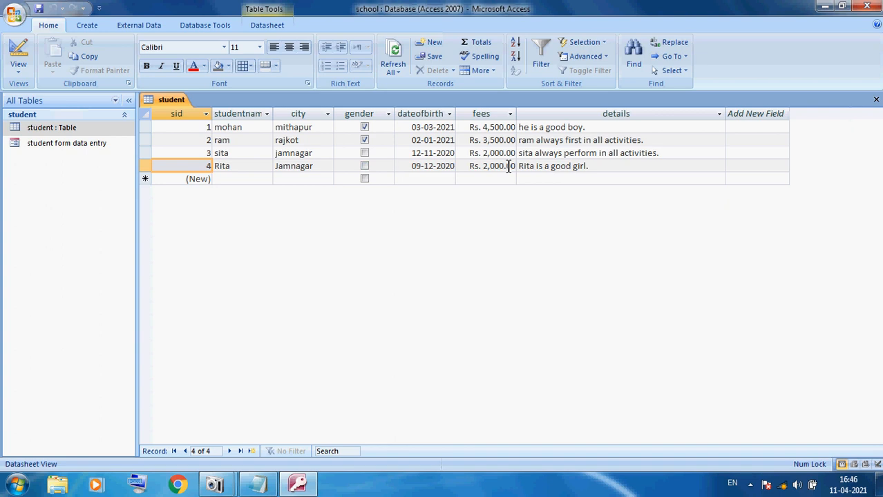
left_click(876, 102)
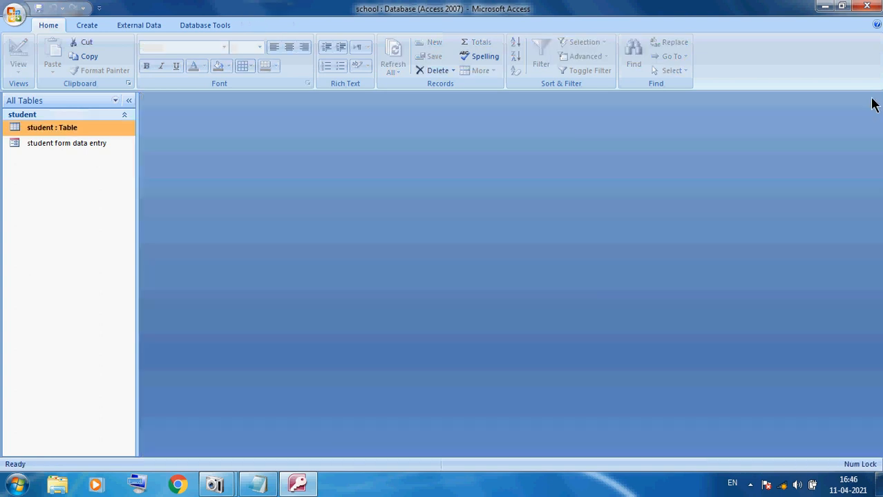
Create a query in Design view from the student table with the studentname and fees fields
left_click(91, 25)
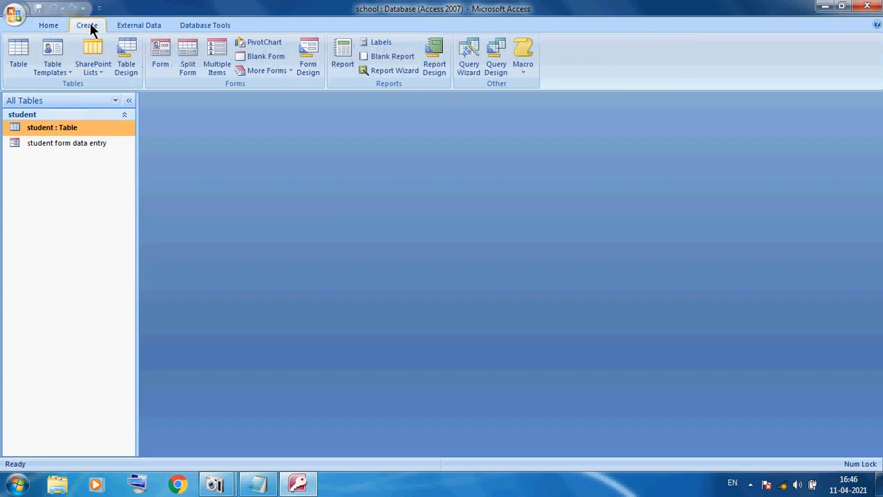
left_click(497, 69)
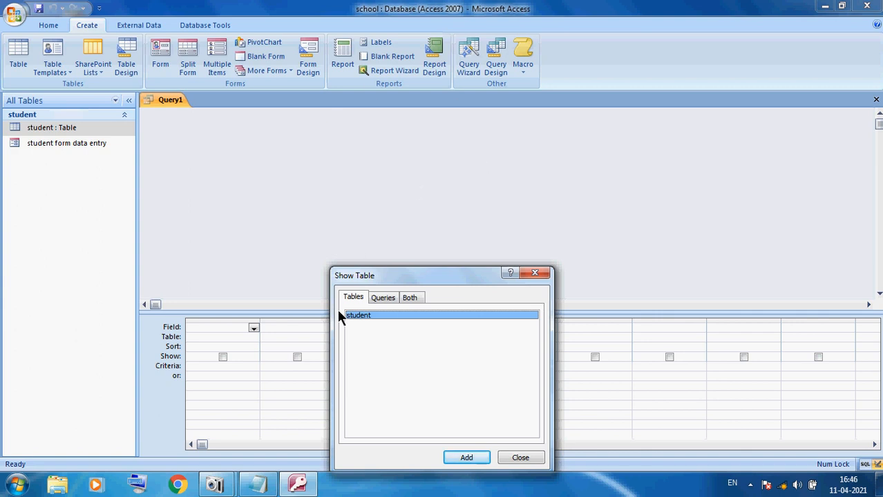
left_click(468, 459)
left_click(529, 458)
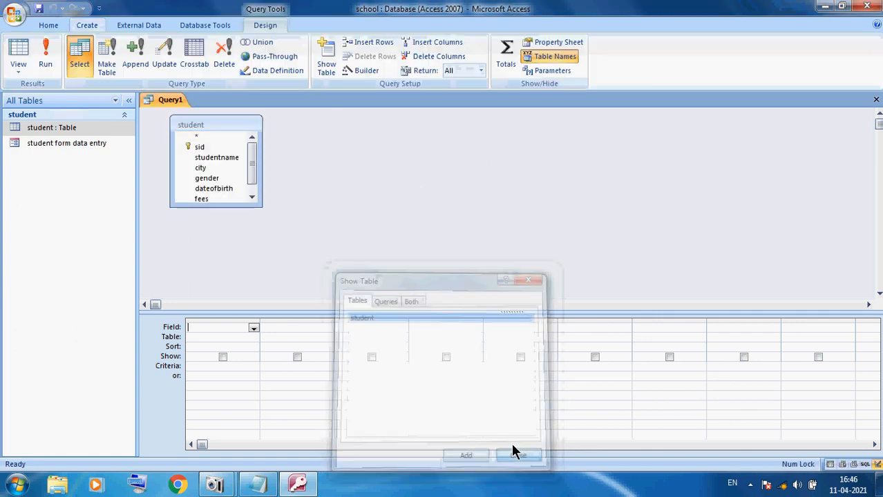
double_click(212, 158)
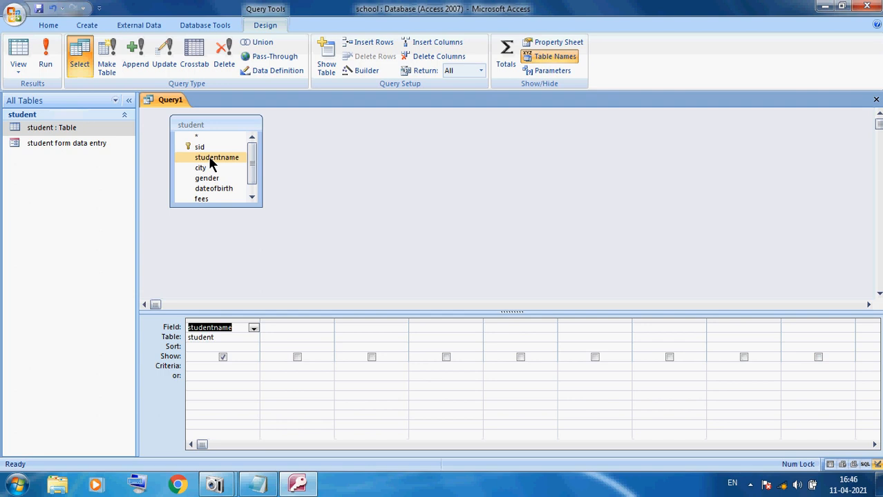
double_click(211, 197)
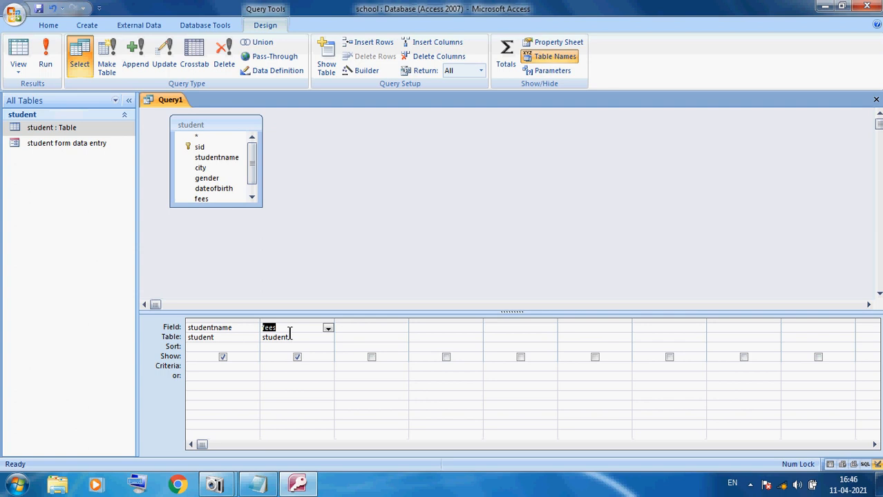
Close the query and save it under the name "to show only student name with fees"
left_click(876, 101)
left_click(391, 273)
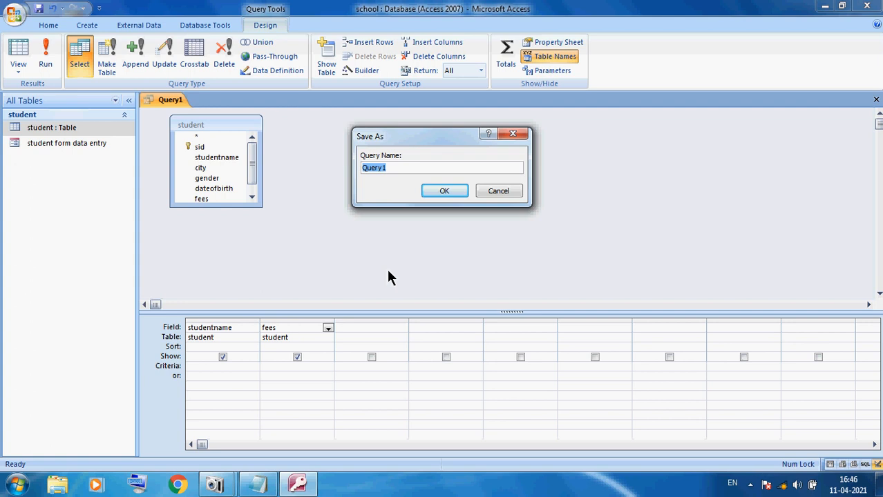
type("to show only student nem")
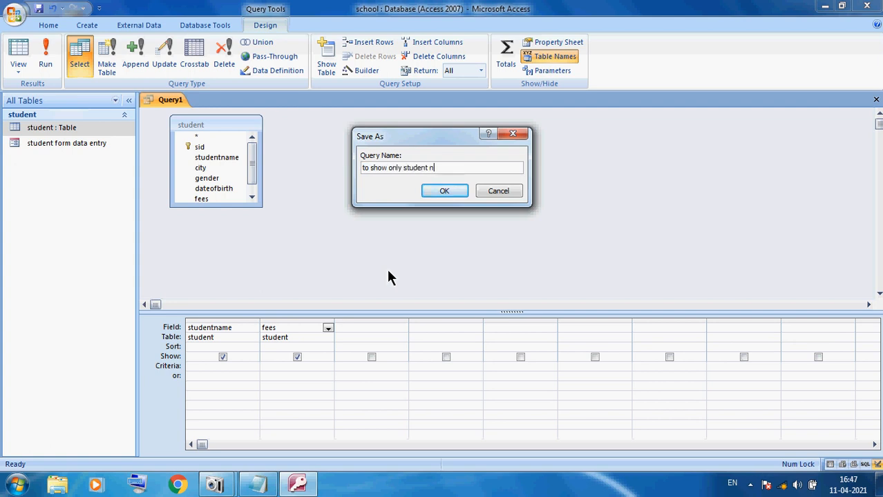
key("BackSpace")
key("BackSpace")
type("ame with fees")
left_click(437, 189)
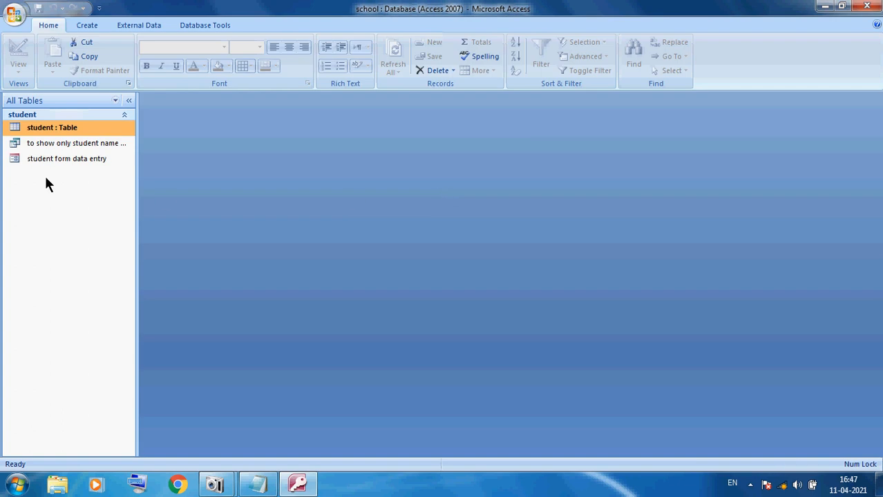
Open the saved name-and-fees query and check its studentname and fees columns
double_click(54, 145)
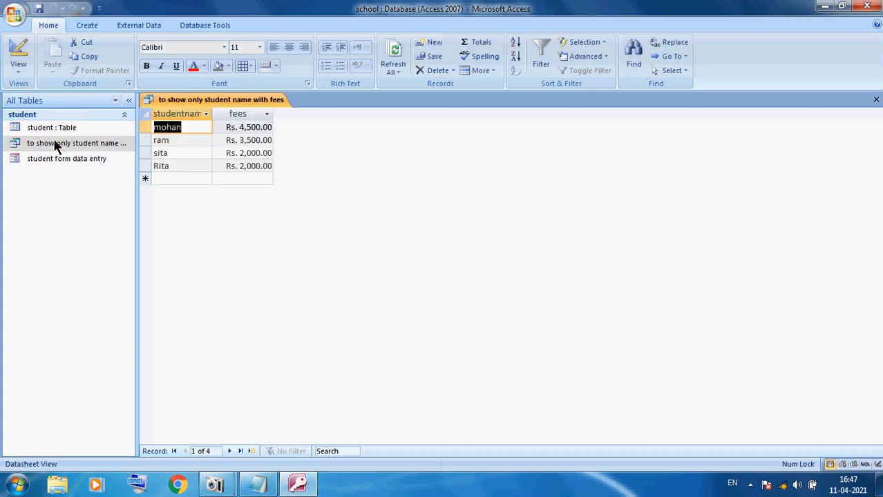
left_click(174, 113)
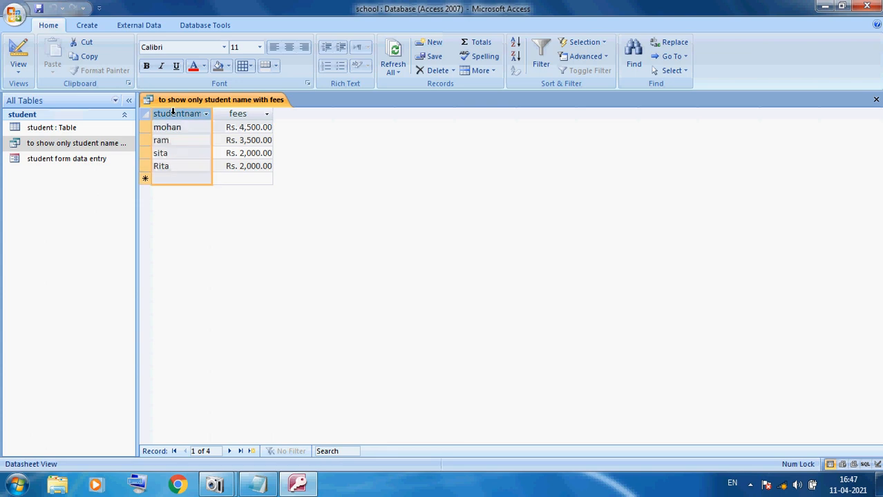
left_click(229, 115)
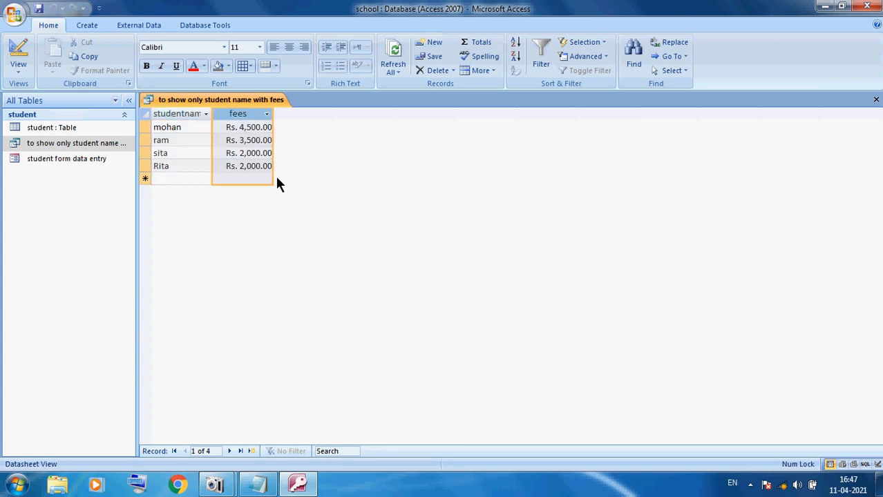
Show the query in SQL View and examine the selected fields and source table in its statement
left_click(18, 73)
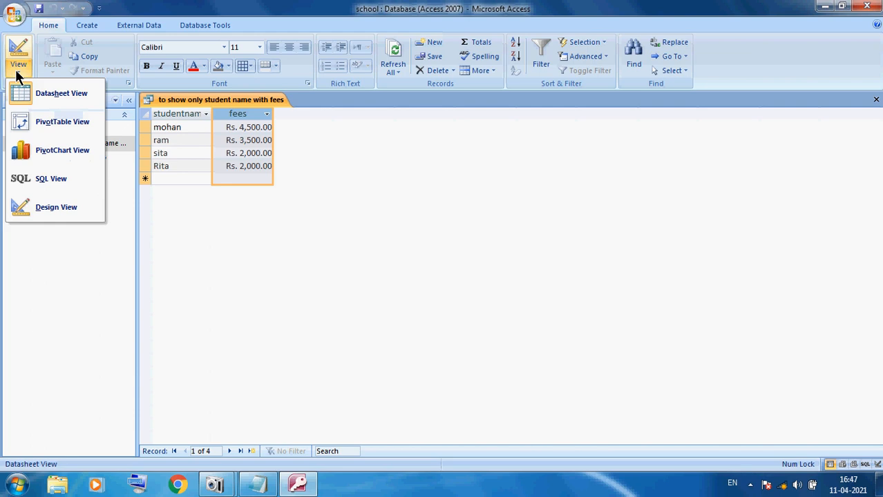
left_click(36, 180)
left_click(203, 136)
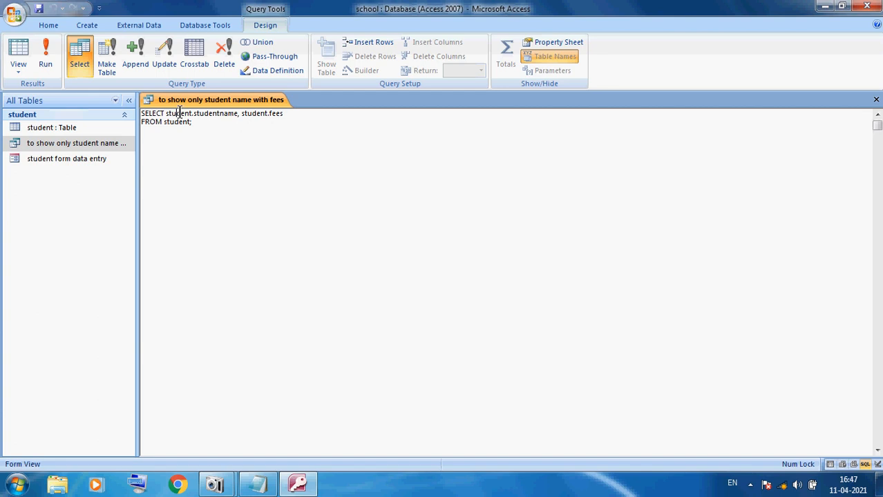
left_click_drag(178, 112, 280, 113)
left_click(227, 142)
left_click_drag(226, 141, 110, 121)
left_click(208, 135)
Return the query to Datasheet View and close it
left_click(20, 71)
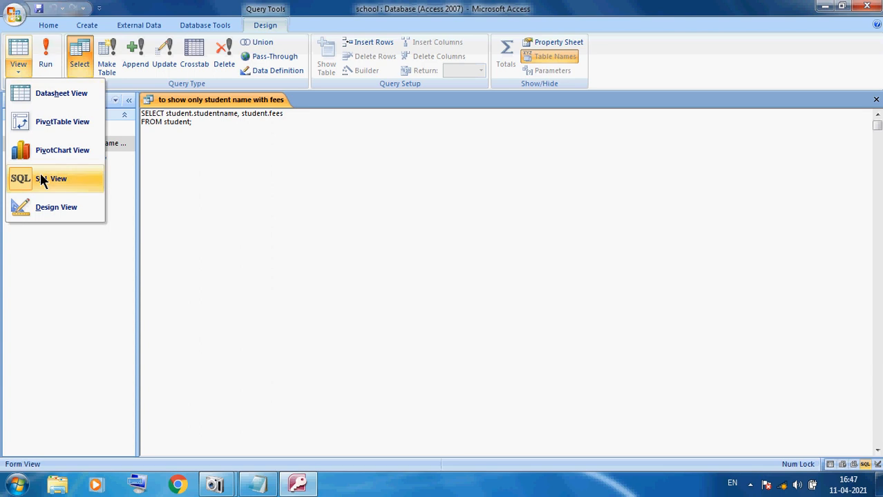
left_click(33, 92)
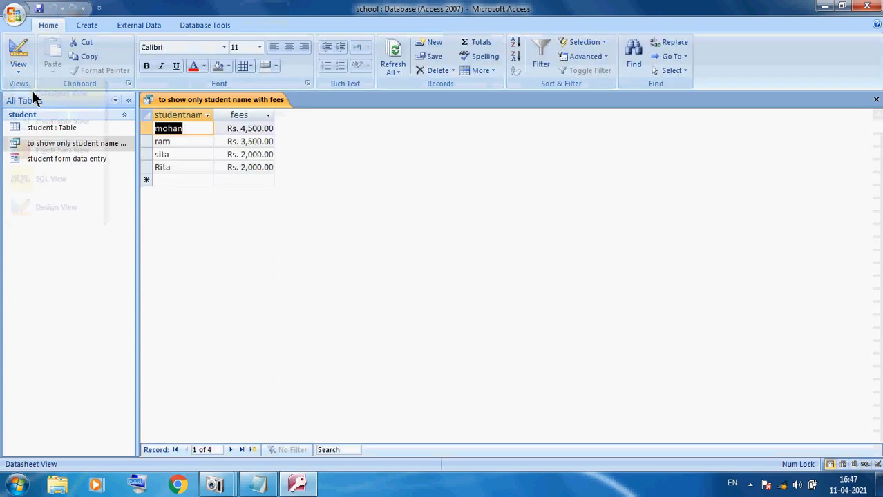
left_click(15, 72)
left_click(243, 173)
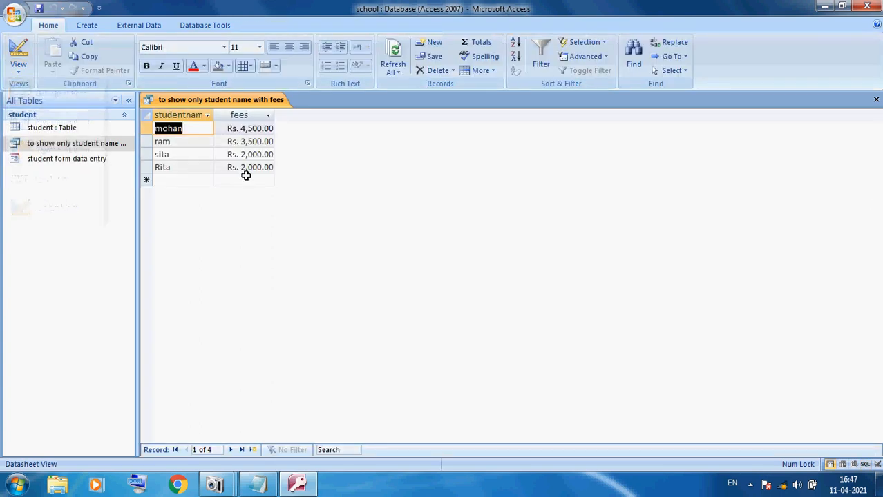
left_click(876, 100)
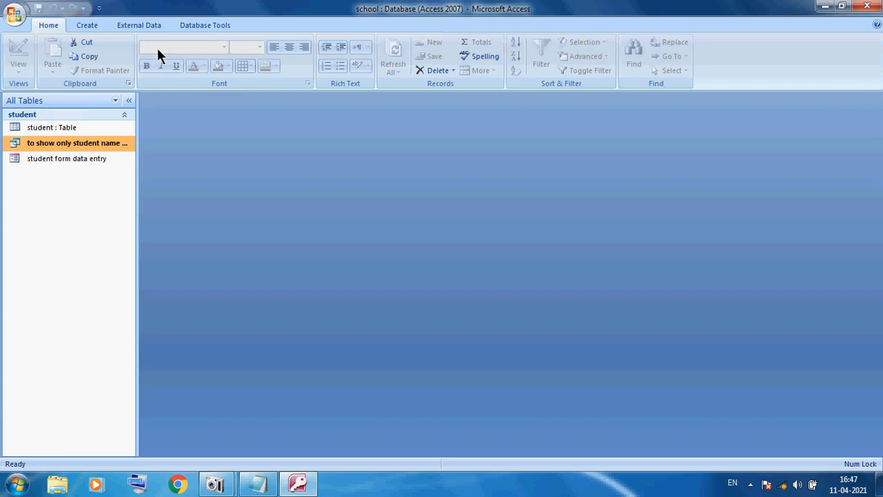
Create another query in Design view from the student table with the studentname and fees fields
left_click(82, 24)
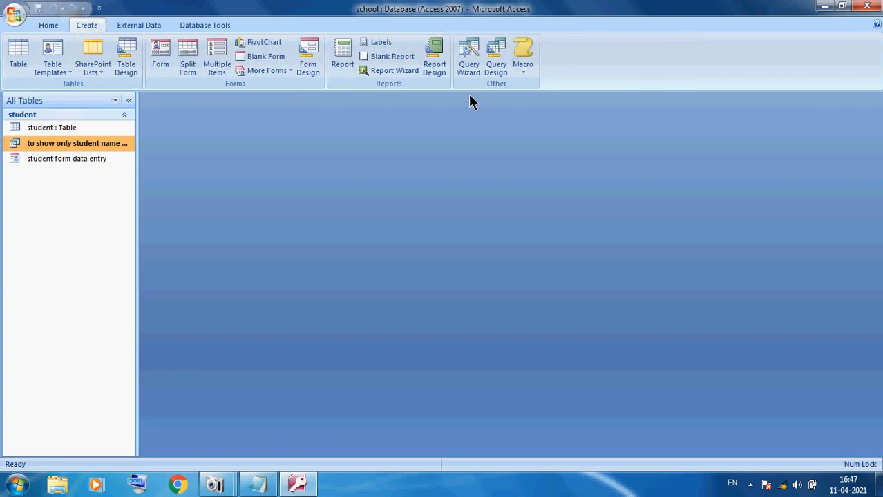
left_click(495, 70)
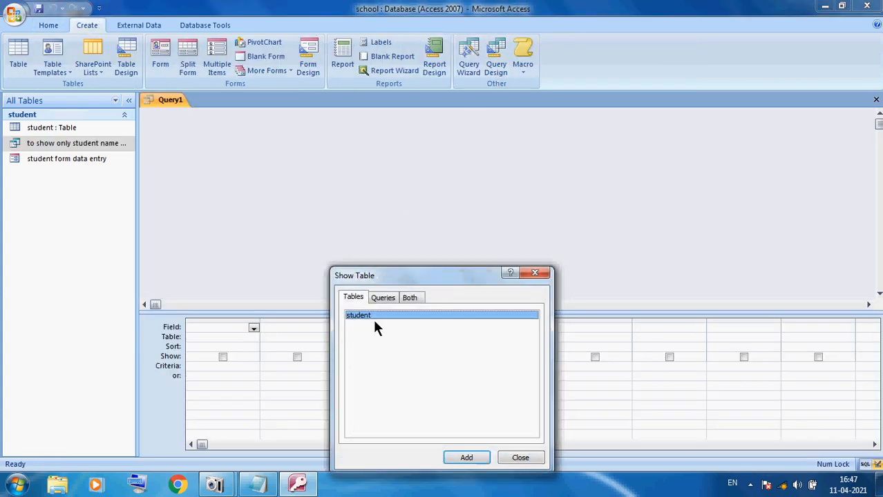
left_click(463, 459)
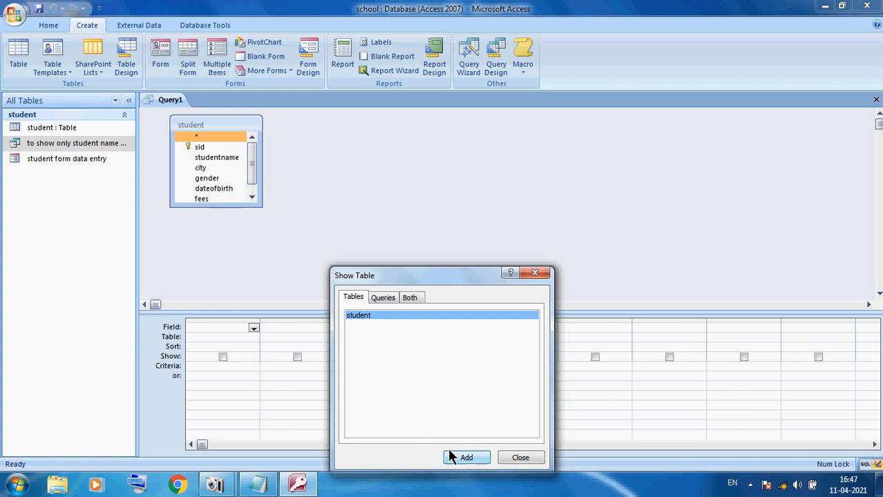
left_click(521, 459)
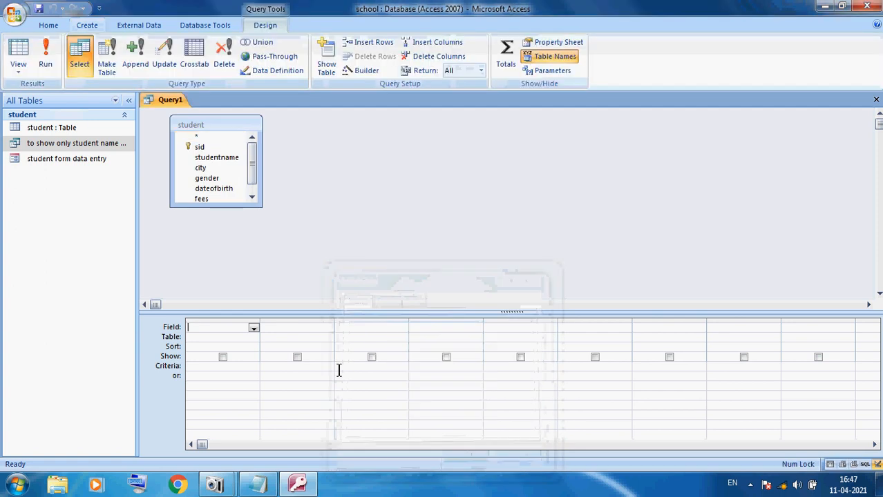
double_click(207, 156)
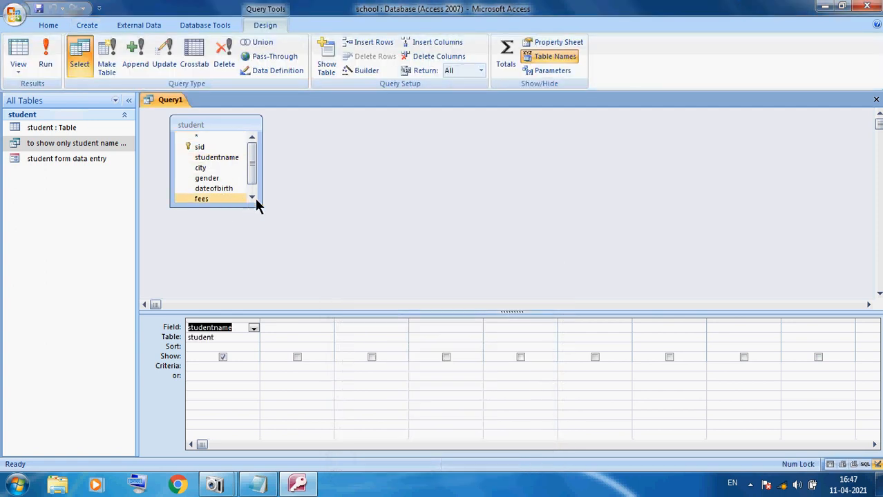
left_click(253, 198)
double_click(201, 189)
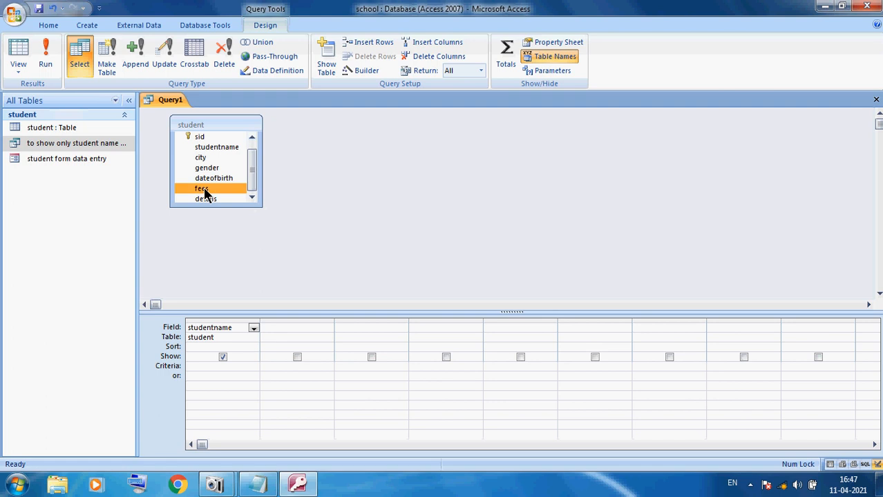
Set the criteria of the fees field to >3000
left_click(280, 366)
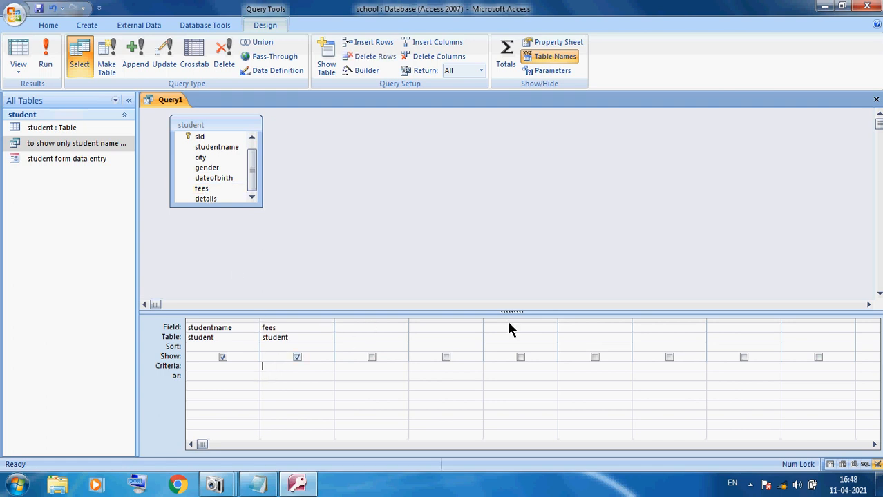
type(">")
key("BackSpace")
type("3000")
left_click_drag(284, 369, 255, 366)
Close the query and try to save it under the name "fees greather than Rs. 3000"
left_click(876, 101)
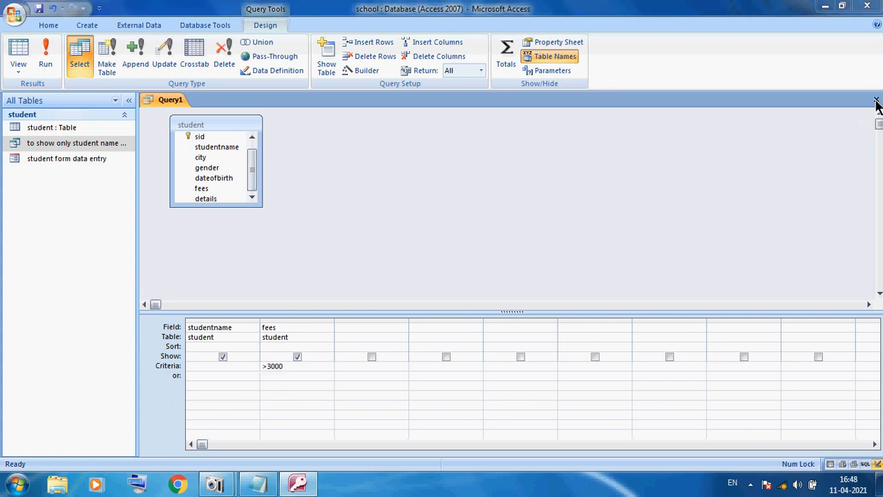
left_click(390, 274)
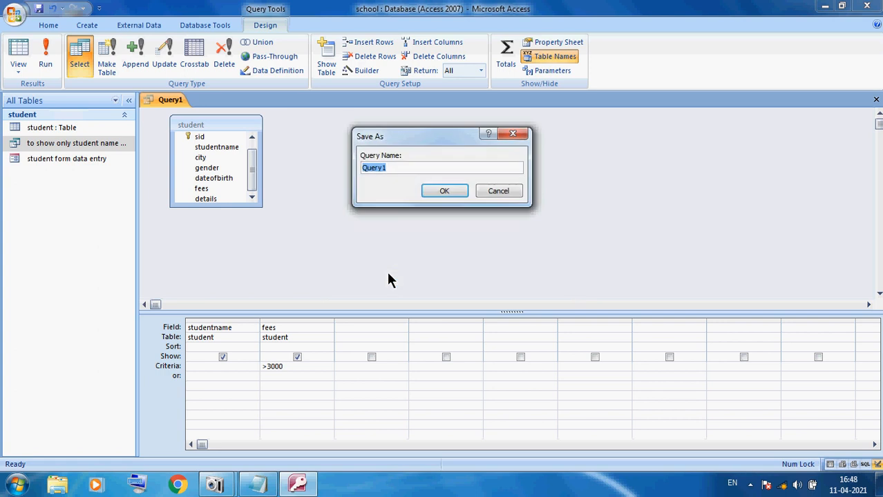
type("fees gr")
key("BackSpace")
type("her tha n 3000")
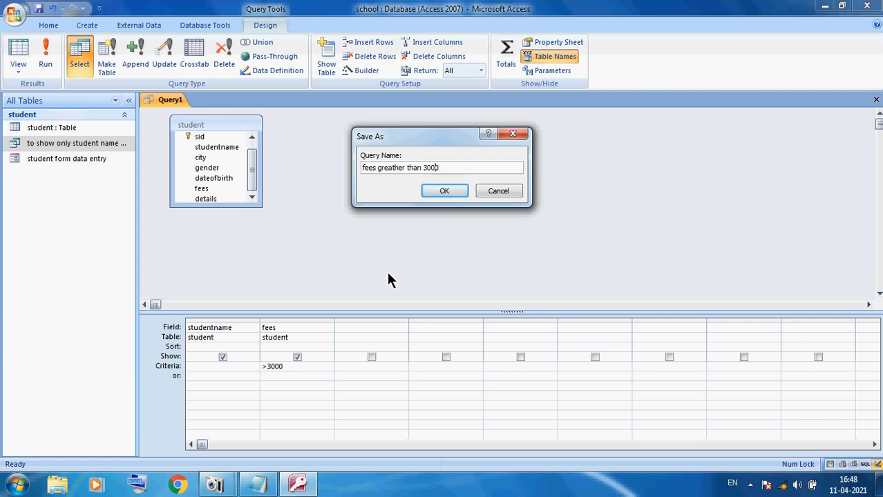
key("Left")
key("Left")
key("Left")
key("Left")
type("Rs.")
key("End")
left_click(442, 193)
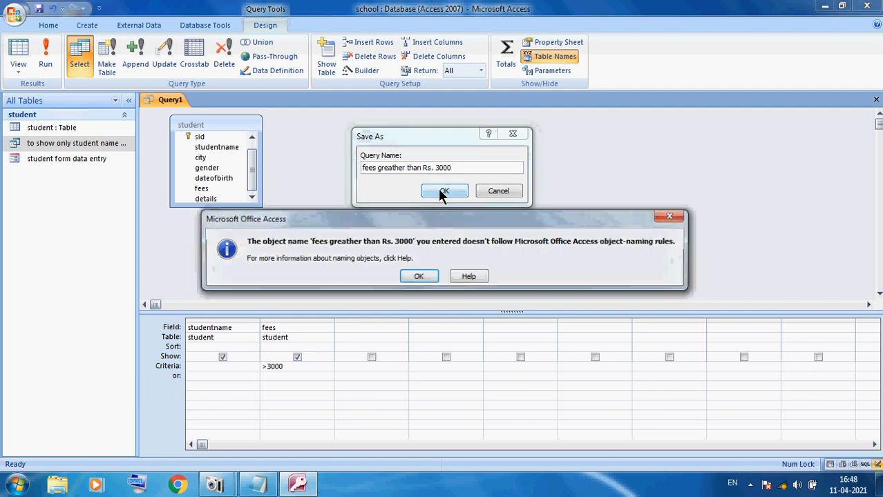
Remove the period from the query name and save it as "fees greather than Rs 3000"
left_click(418, 277)
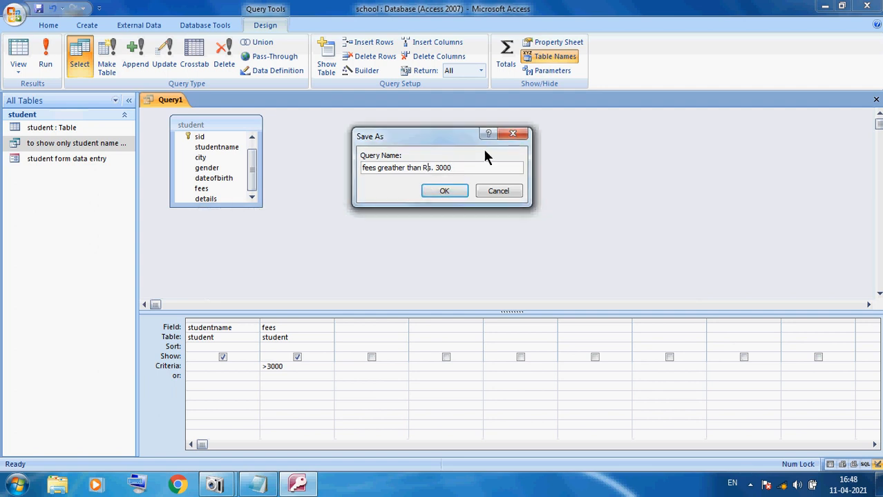
key("BackSpace")
left_click(447, 190)
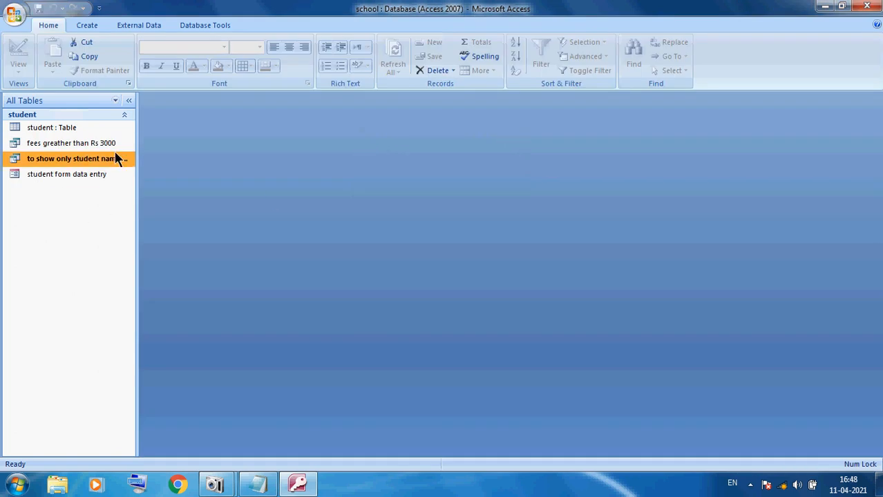
Open the "fees greather than Rs 3000" query, compare its records with the student table, and close both
double_click(76, 142)
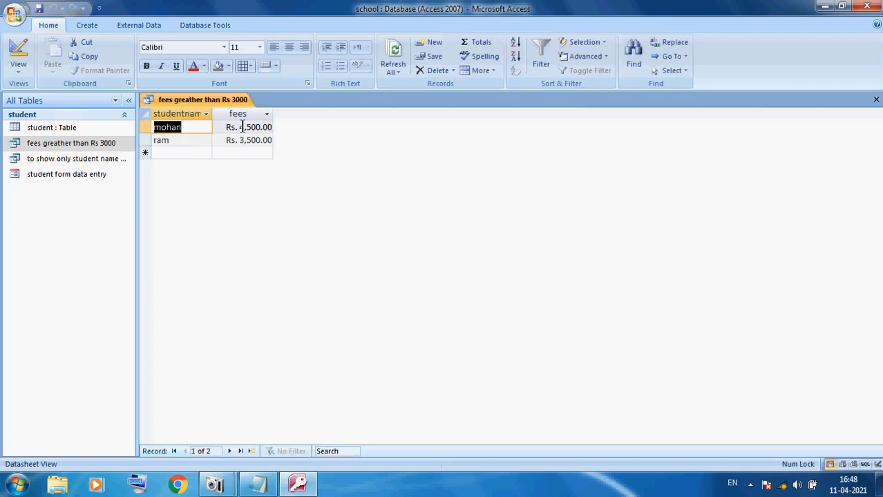
left_click(193, 129)
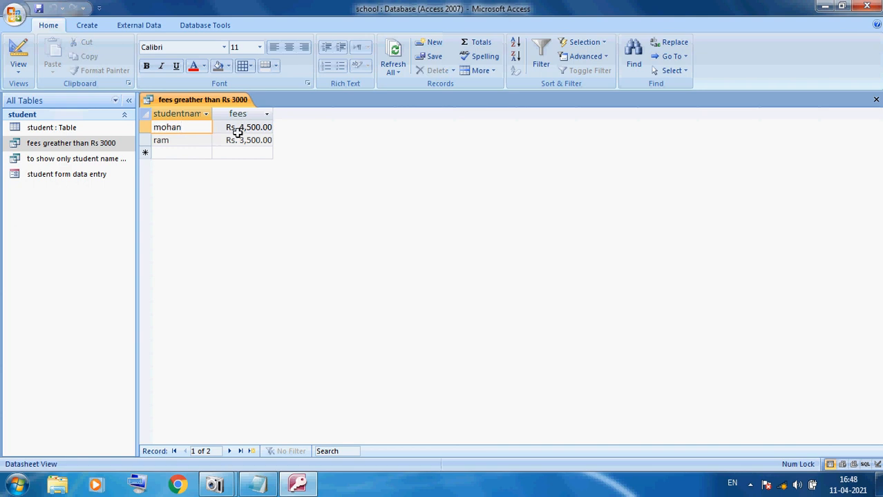
left_click(177, 139)
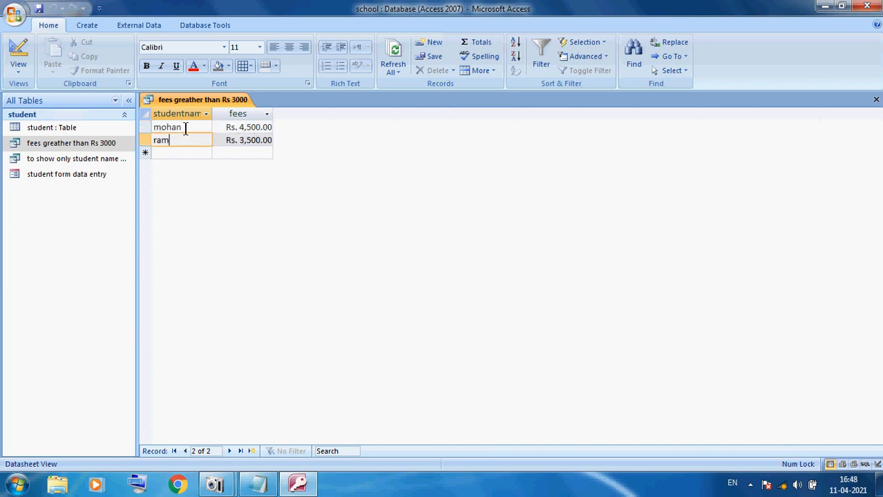
left_click(187, 127)
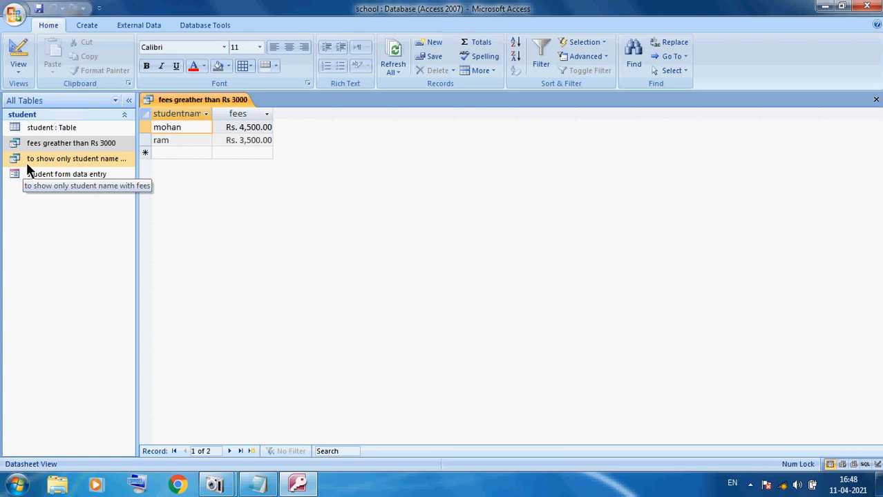
double_click(52, 129)
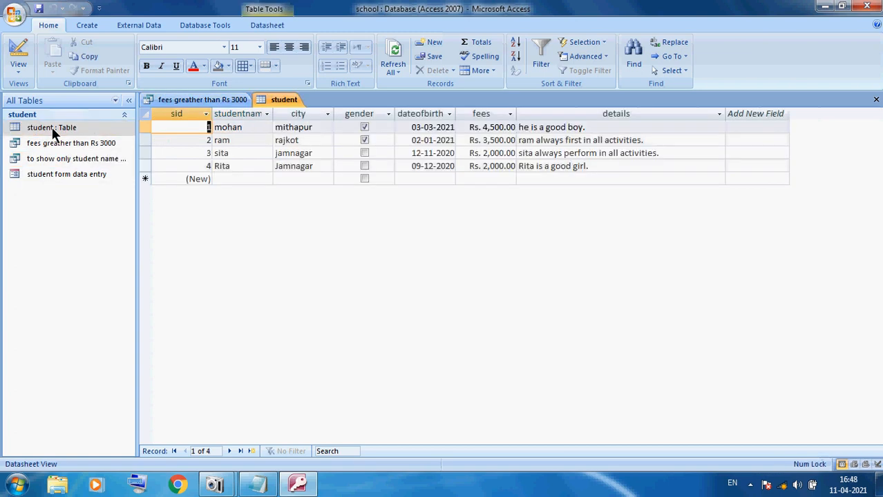
left_click(204, 101)
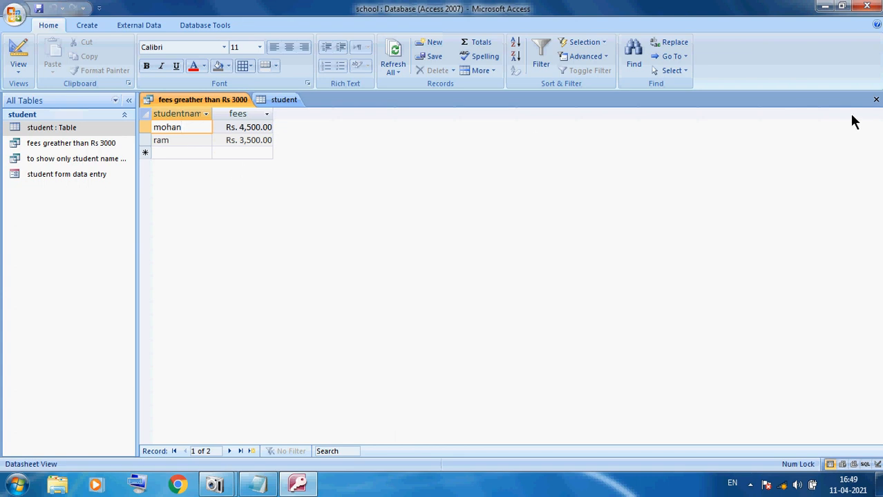
left_click(876, 100)
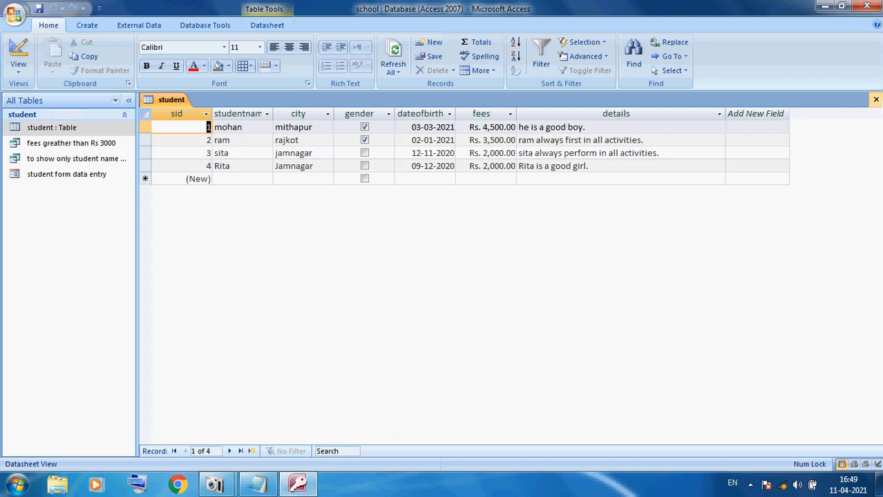
left_click(877, 100)
Create a basic report from the "fees greather than Rs 3000" query
left_click(82, 25)
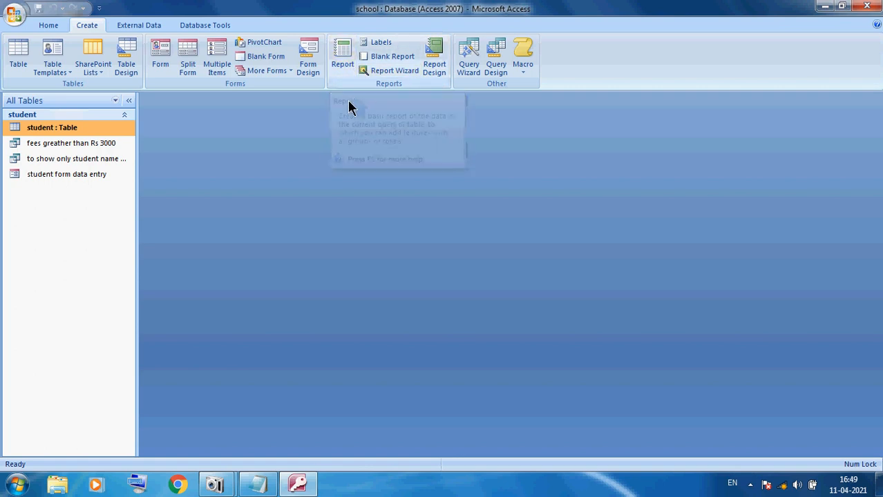
left_click(38, 143)
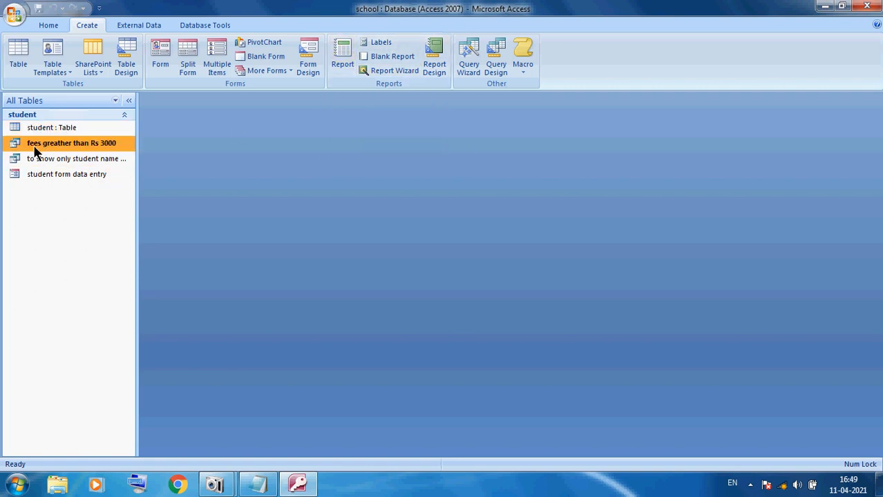
left_click(344, 60)
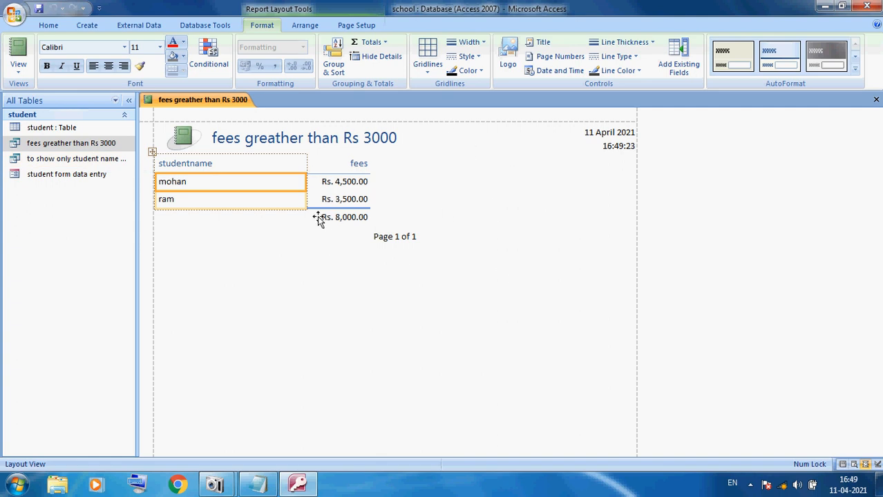
Examine the "fees greather than Rs 3000" report in print preview, both close up and as a full page, and close the preview
left_click(20, 72)
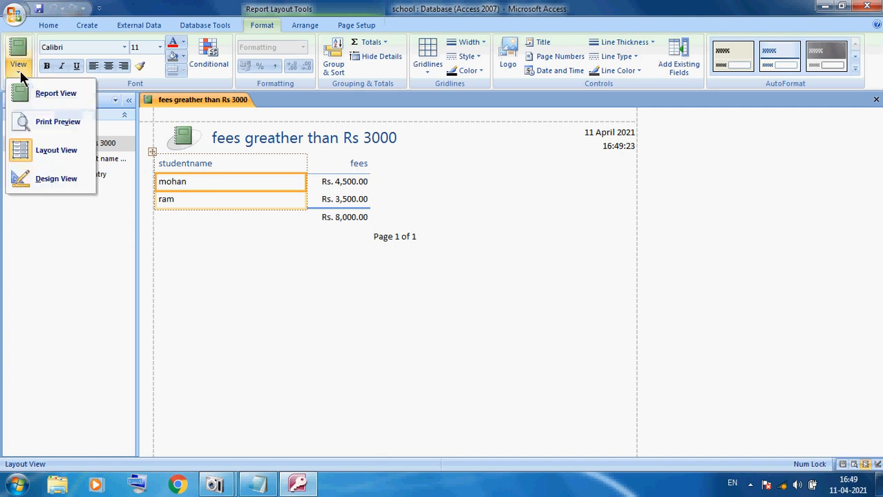
left_click(28, 124)
left_click(406, 238)
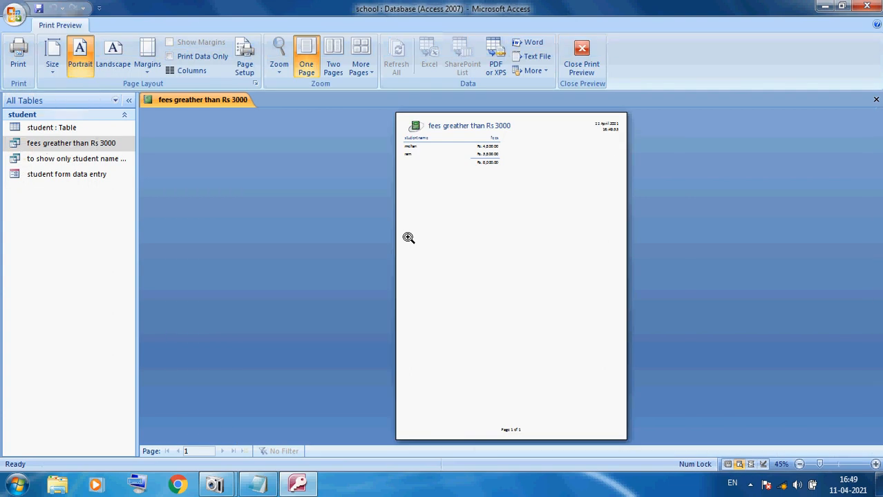
left_click(477, 162)
scroll(451, 239, "up", 3)
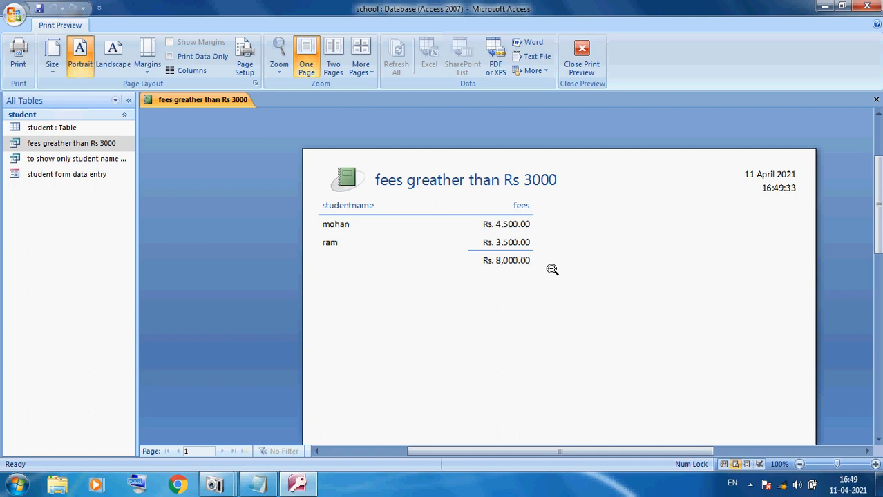
scroll(488, 336, "down", 2)
left_click(488, 336)
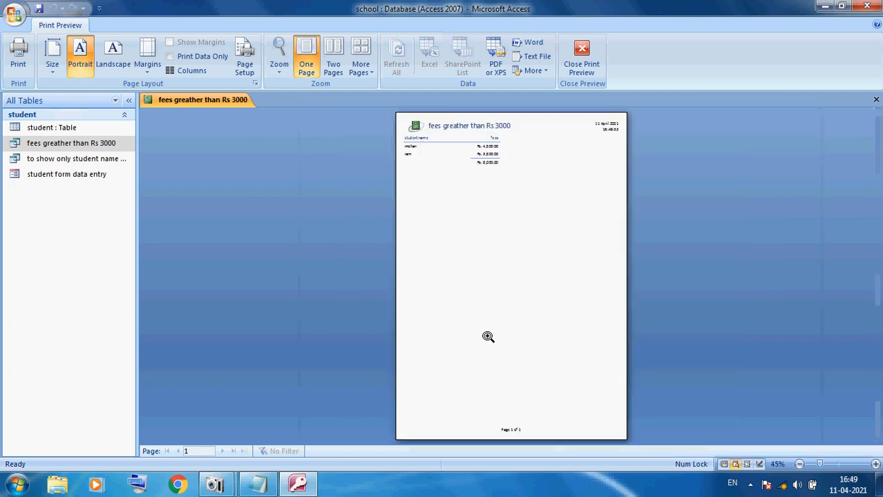
left_click(488, 337)
scroll(488, 337, "up", 5)
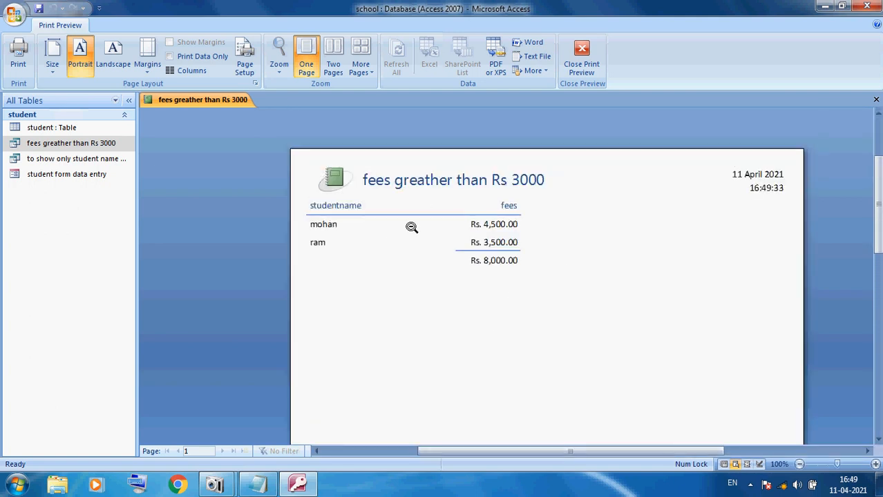
left_click(583, 65)
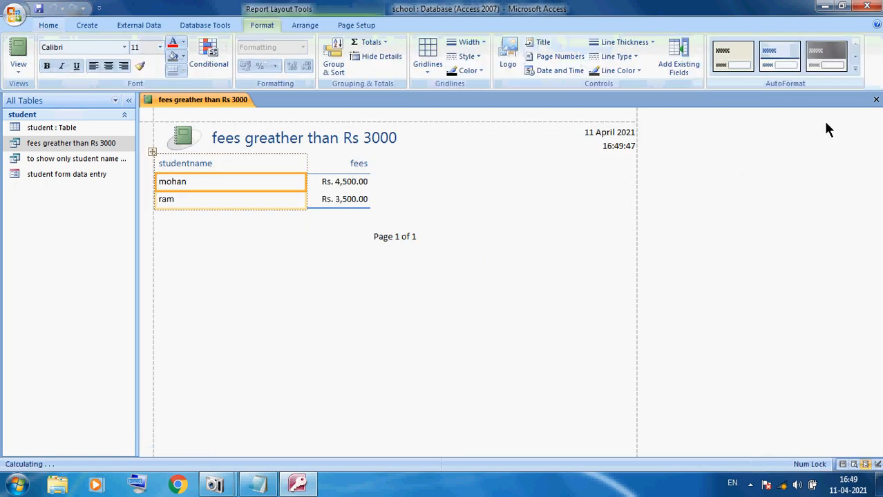
Close the fees report and save it under the name "Report 1"
left_click(876, 100)
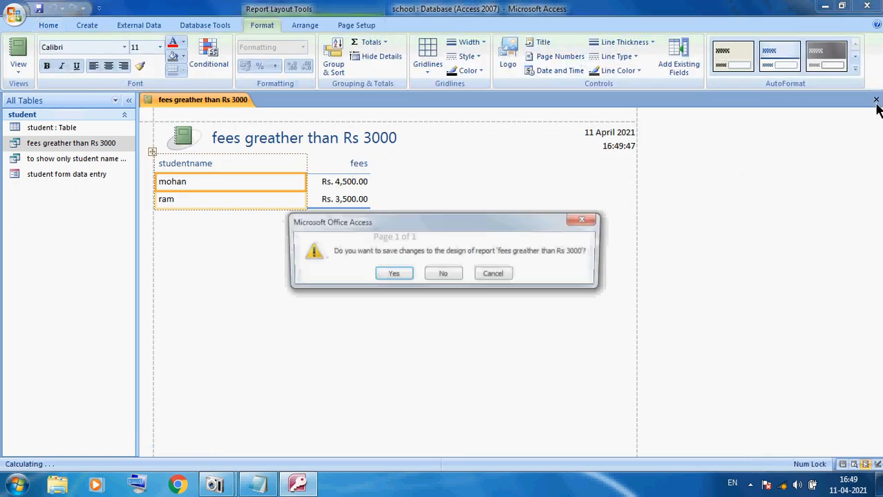
left_click(394, 276)
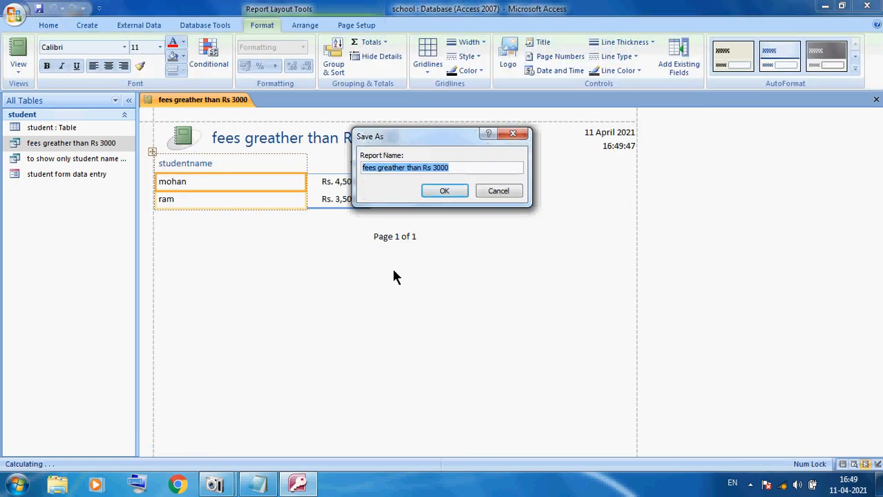
type("Report")
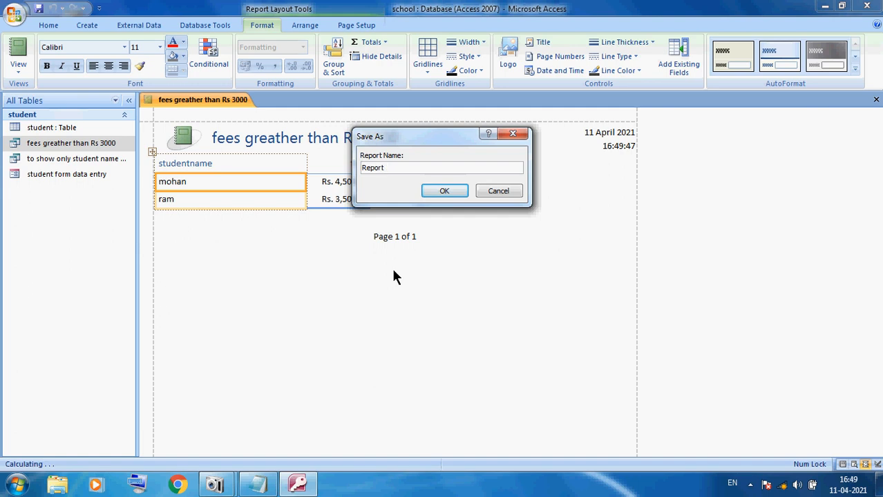
type(" 1")
left_click(447, 191)
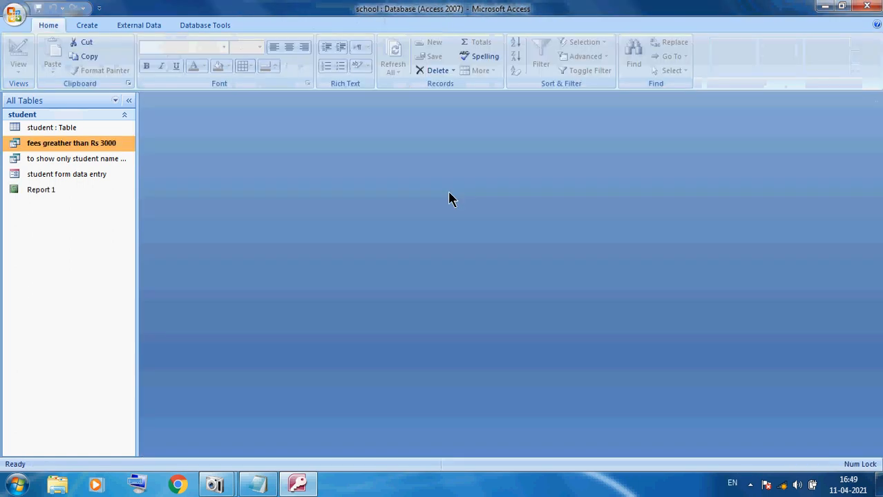
Open the student table, both queries, the student data entry form and Report 1 to review their contents
left_click(45, 130)
left_click(52, 145)
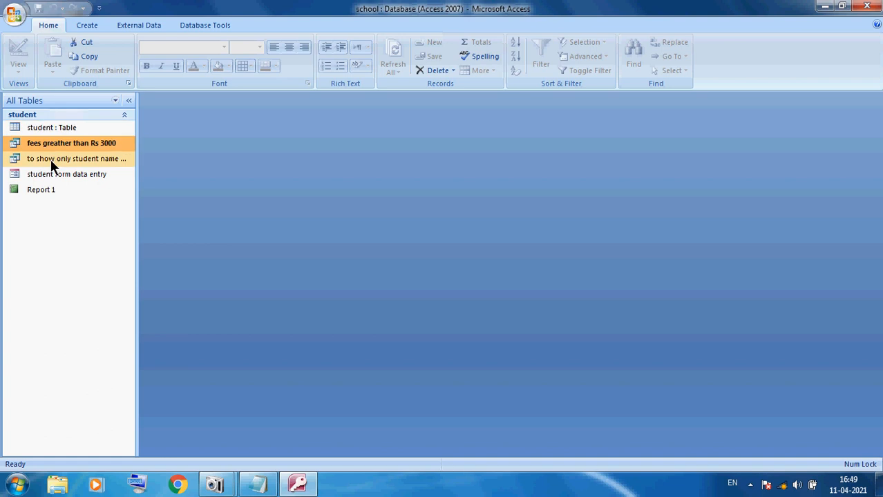
left_click(50, 159)
left_click(43, 130)
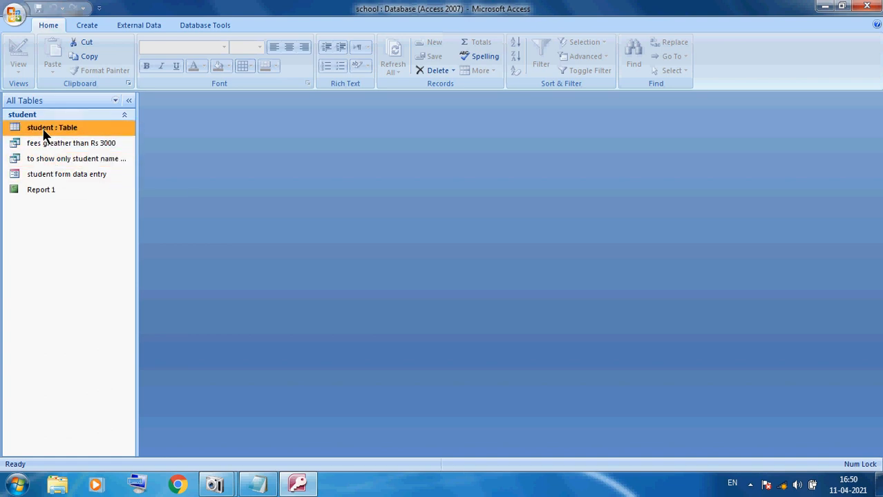
double_click(45, 131)
double_click(40, 145)
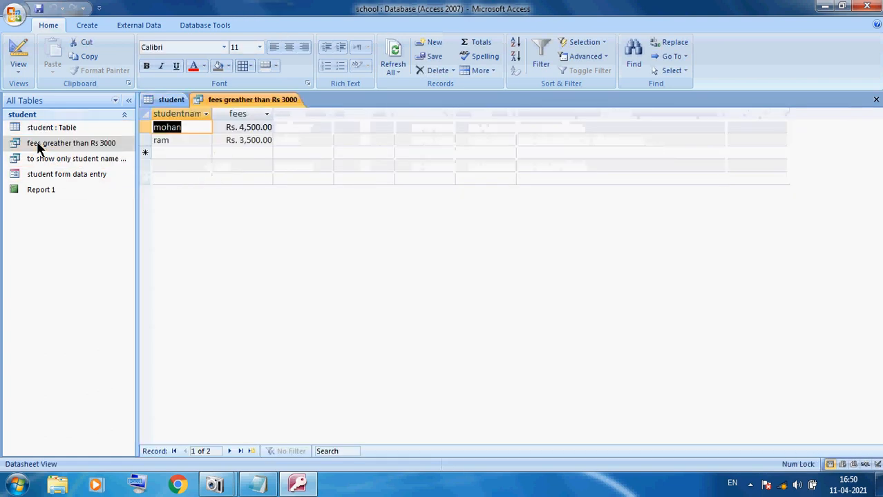
left_click(49, 159)
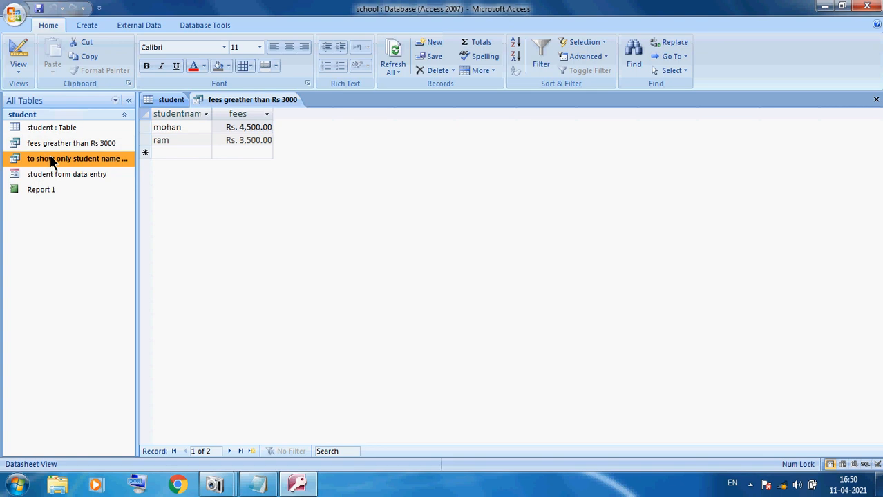
double_click(51, 159)
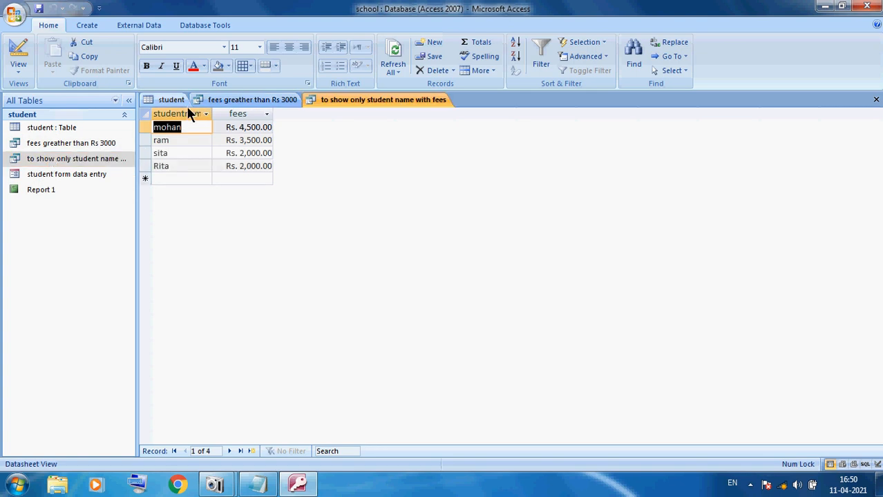
left_click(60, 176)
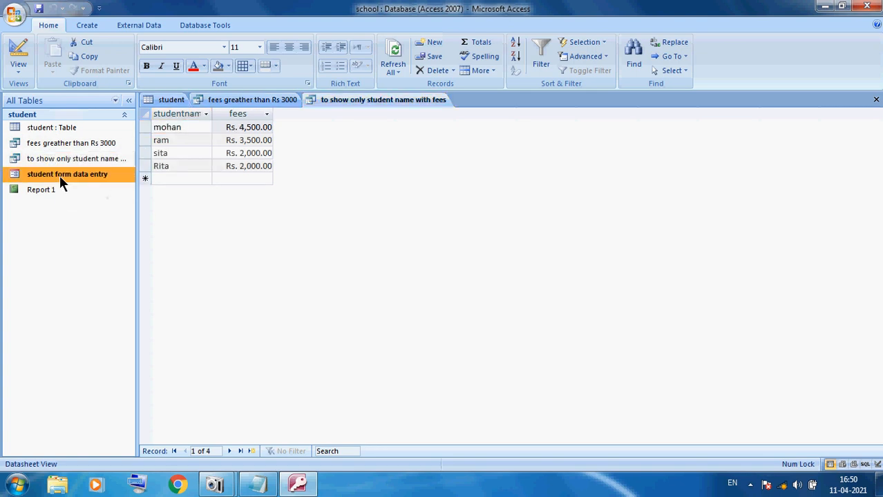
double_click(59, 175)
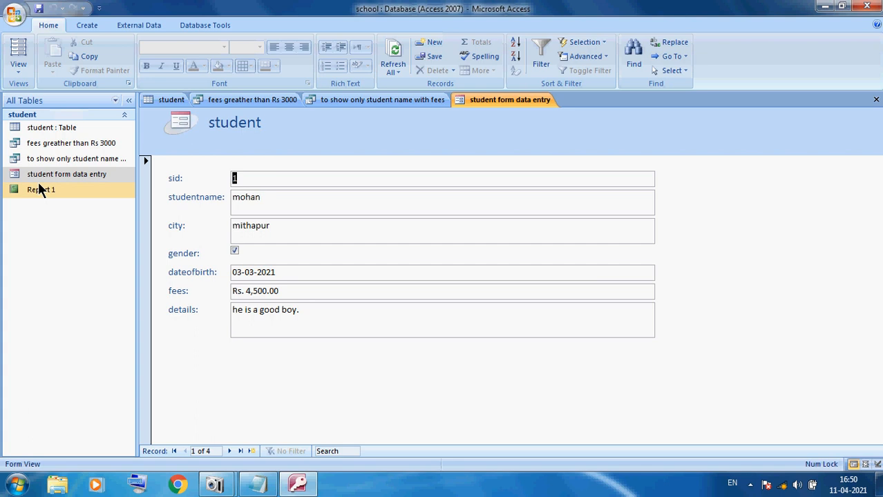
double_click(36, 187)
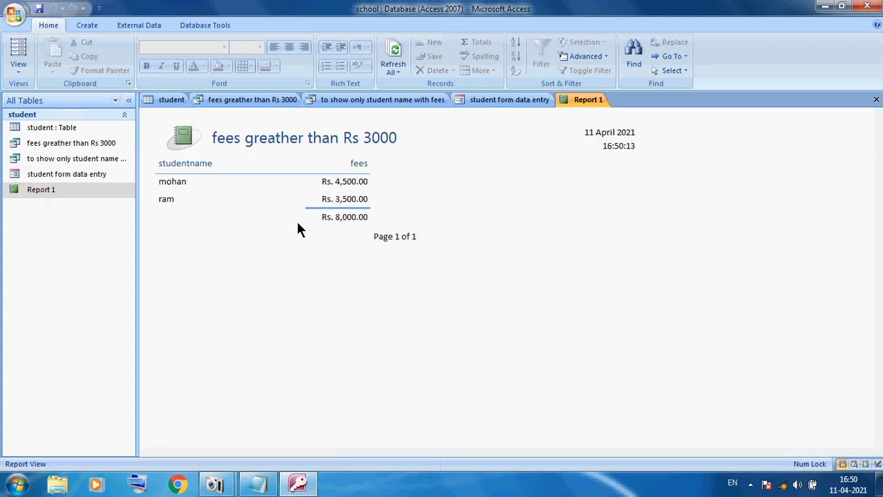
Create a basic report from the student table
double_click(34, 128)
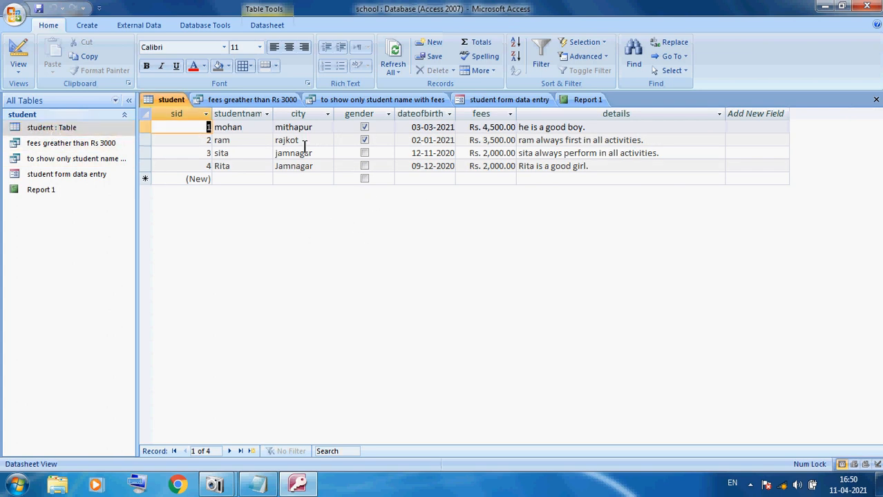
left_click(87, 28)
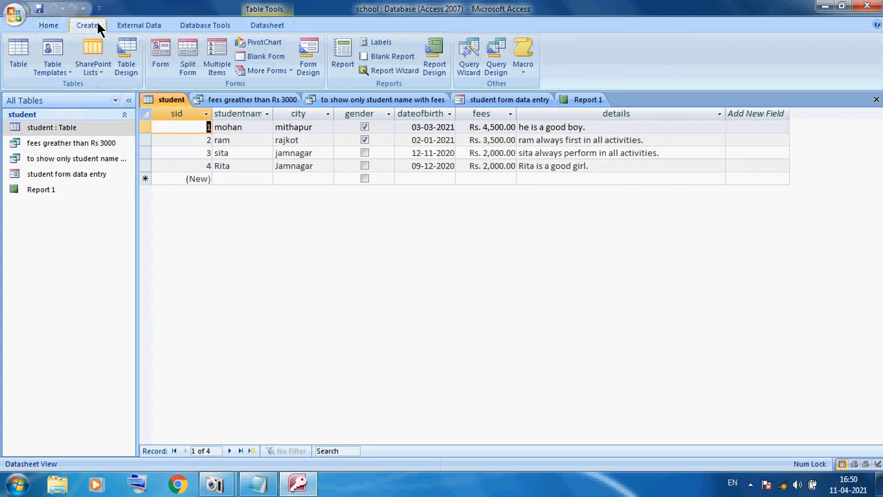
left_click(338, 61)
left_click(563, 297)
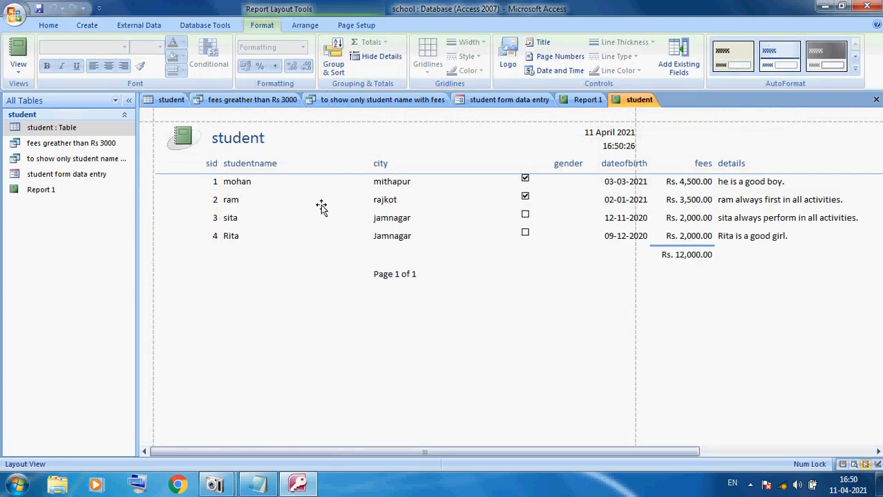
Show the student report in print preview, change its page orientation to landscape, and check the page layout
left_click(19, 69)
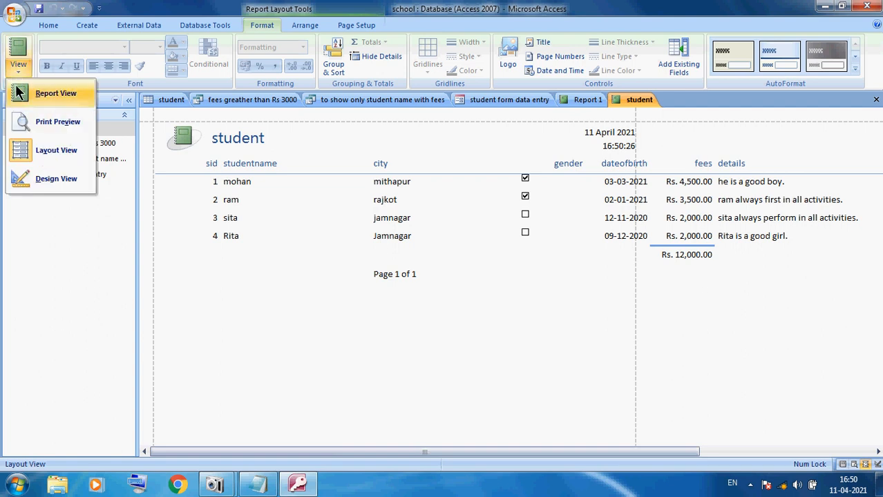
left_click(43, 123)
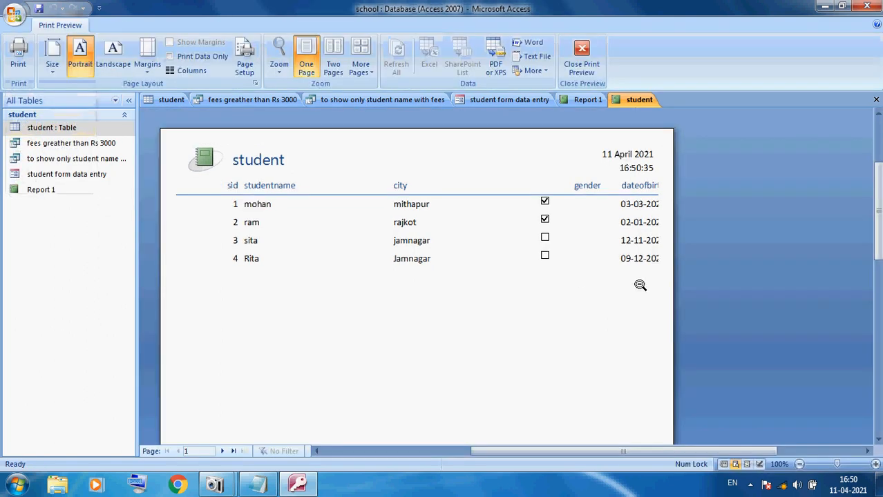
left_click(582, 197)
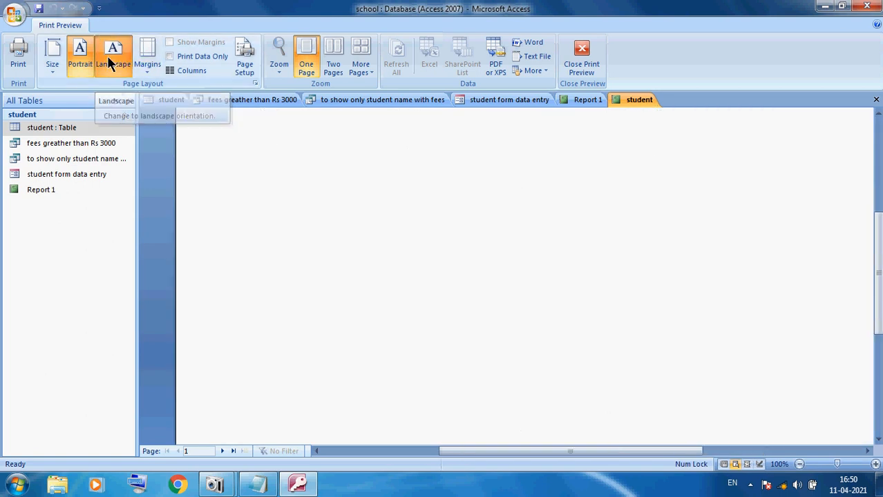
left_click(107, 55)
left_click(565, 214)
left_click(684, 200)
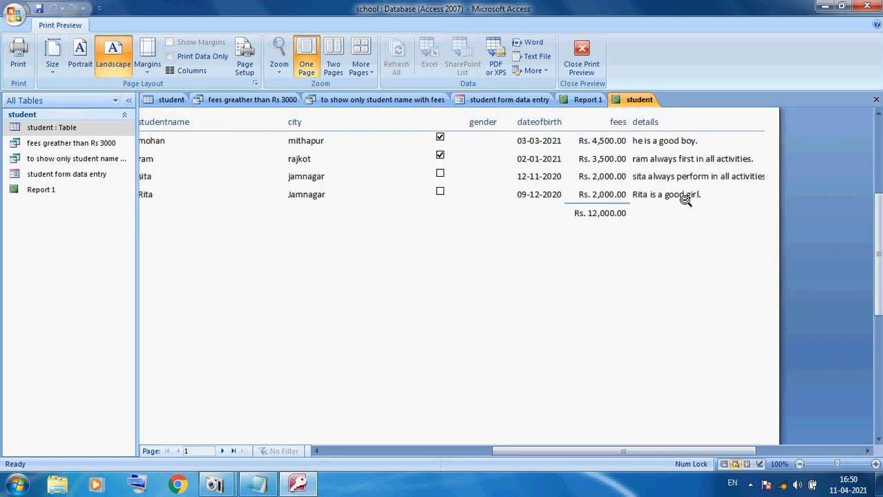
left_click(685, 201)
left_click(586, 167)
scroll(511, 308, "up", 2)
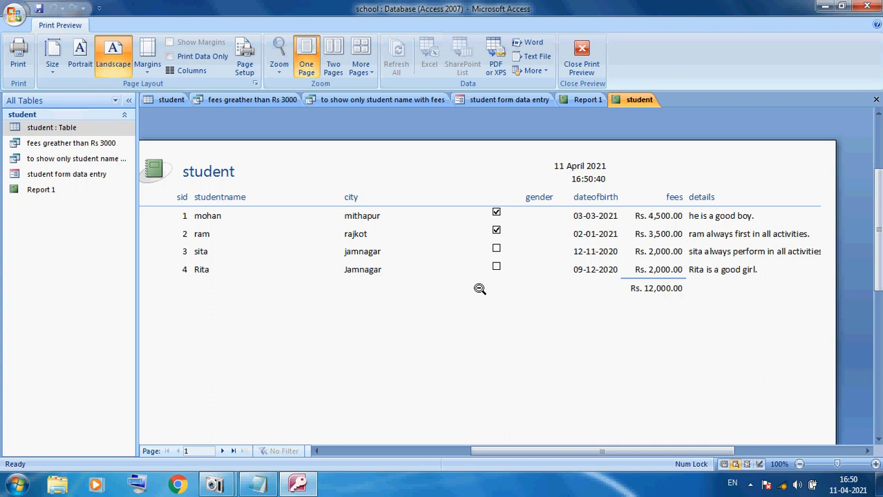
left_click(570, 251)
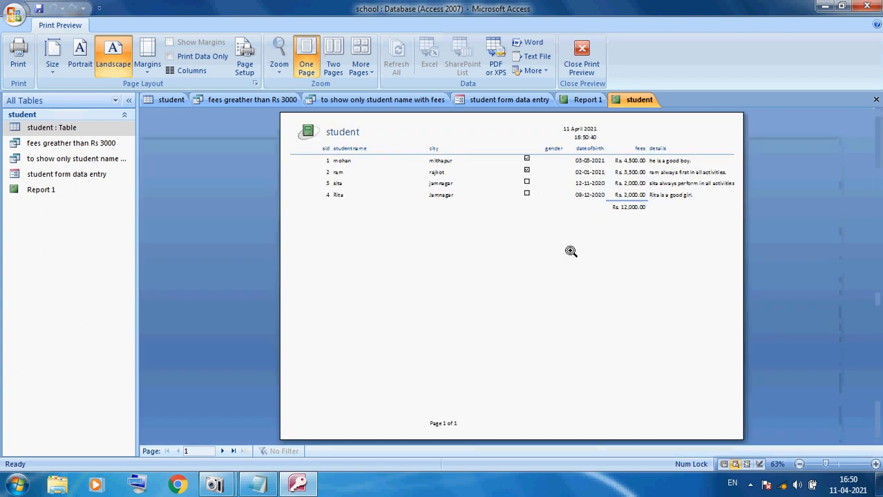
left_click(528, 154)
left_click(528, 154)
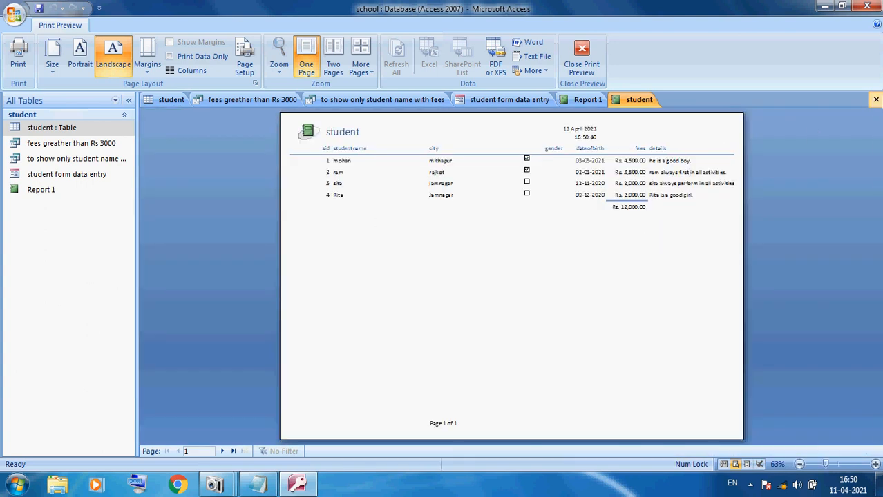
Close the student report and save it under the name "Student details Report"
left_click(876, 99)
left_click(382, 273)
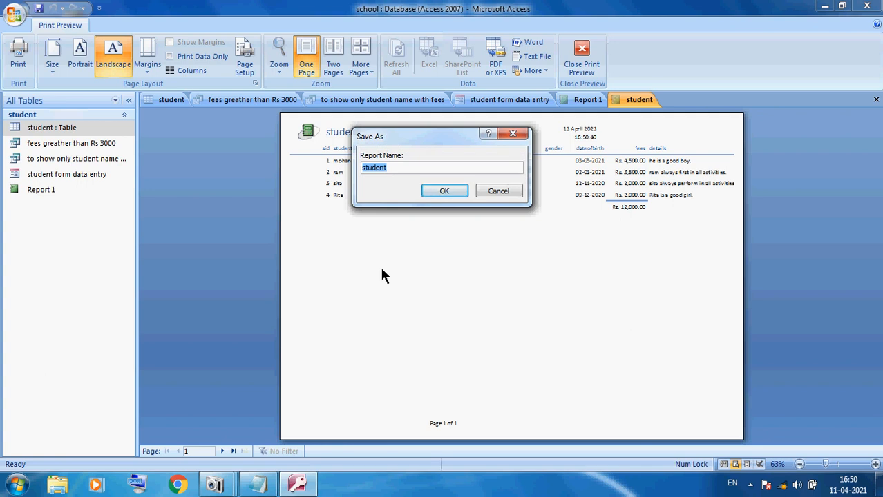
type("R")
key("BackSpace")
type("Student details Report")
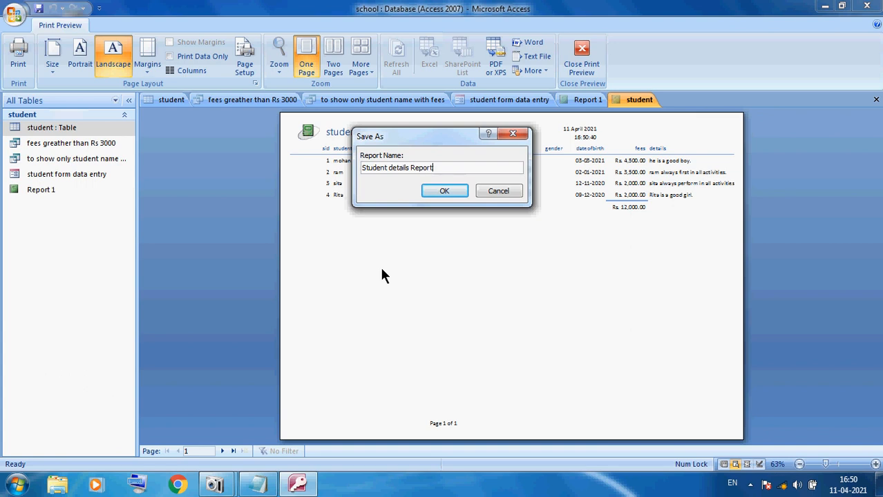
left_click(433, 196)
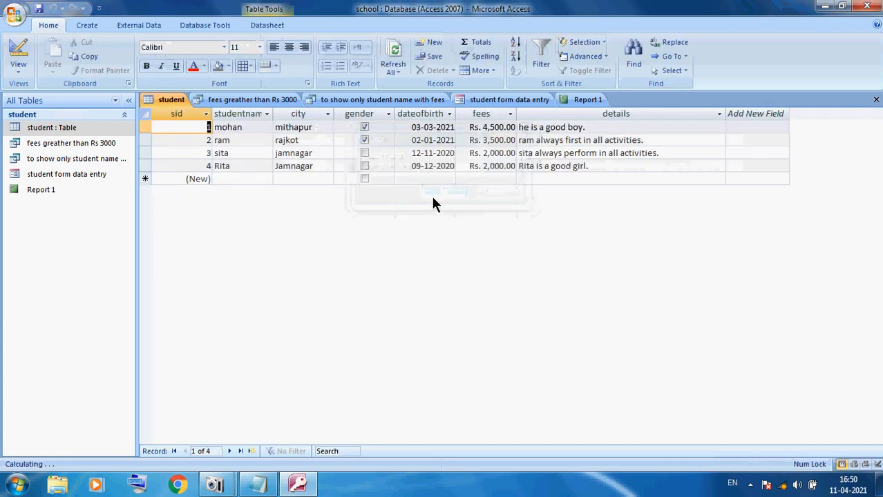
left_click(43, 130)
left_click(48, 143)
left_click(47, 158)
left_click(46, 174)
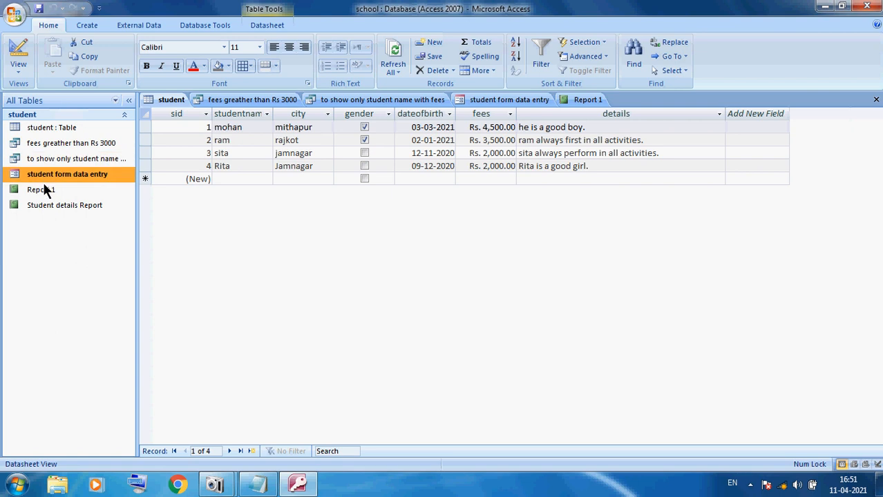
left_click(40, 190)
left_click(41, 204)
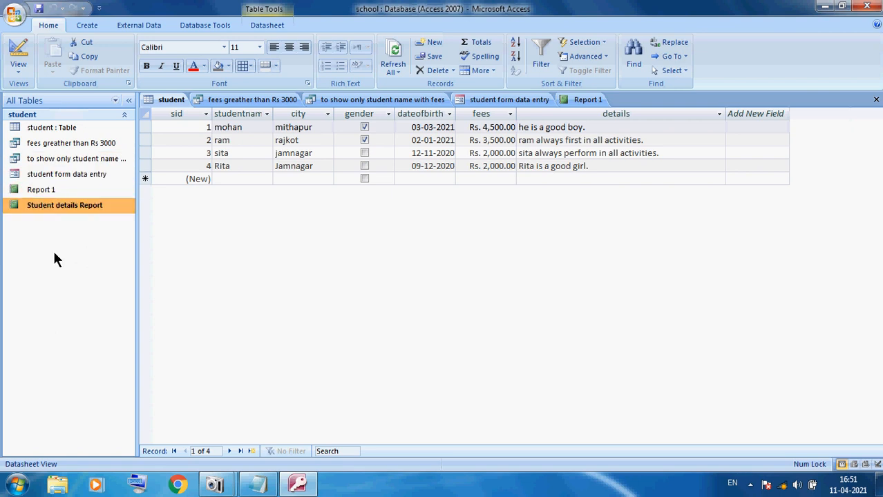
left_click(30, 192)
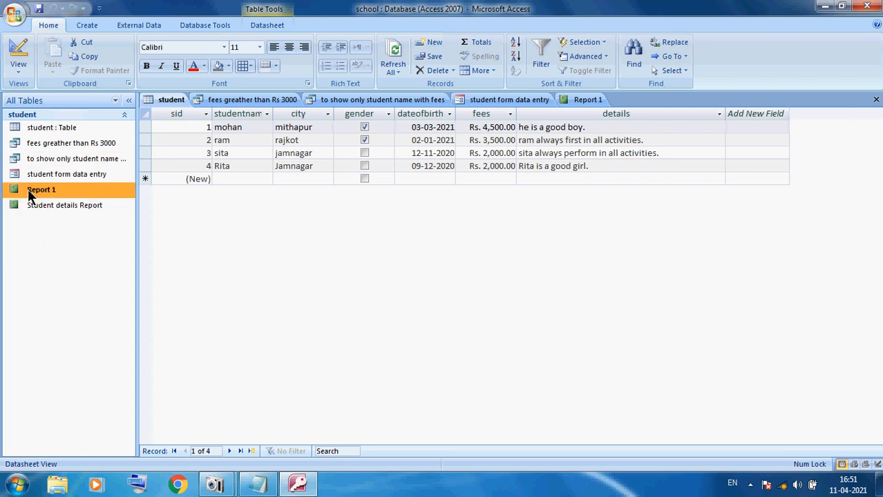
left_click(46, 177)
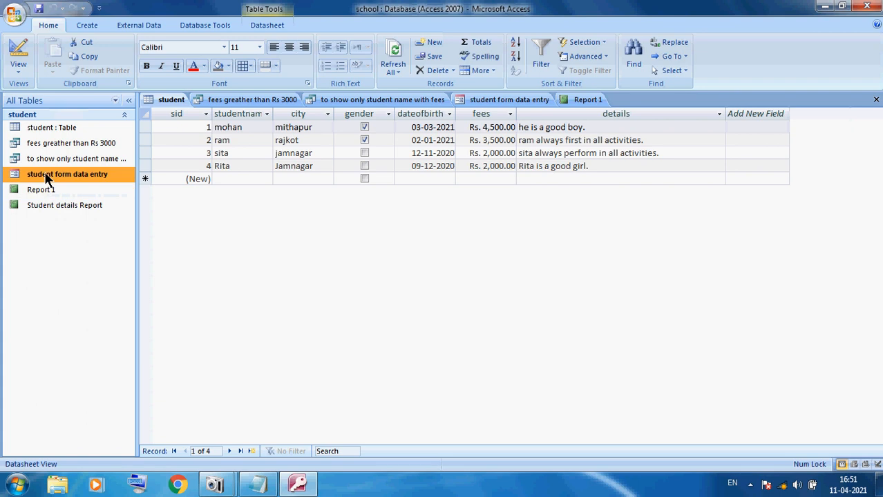
Review the student data entry form, both queries, the student table and Report 1
double_click(45, 175)
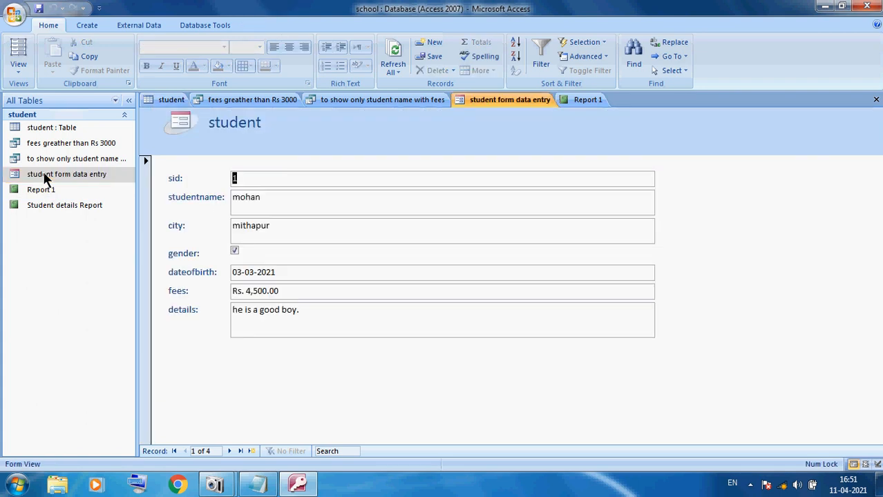
double_click(53, 159)
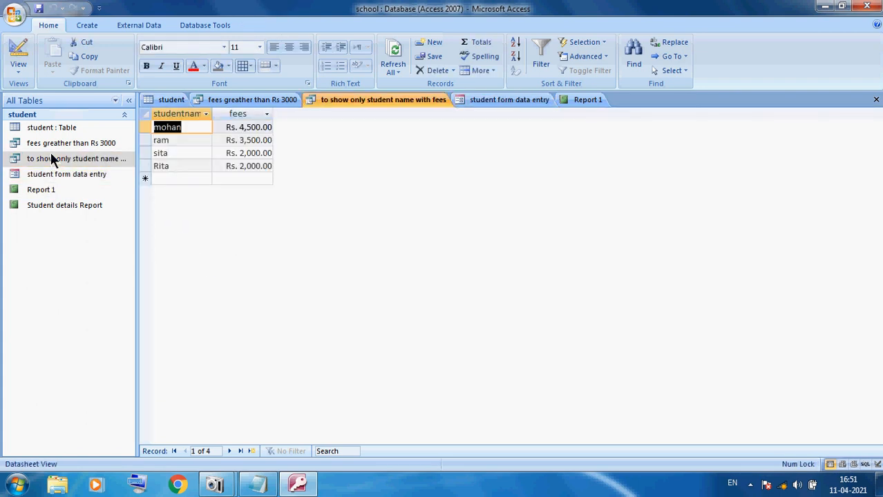
double_click(50, 145)
double_click(49, 121)
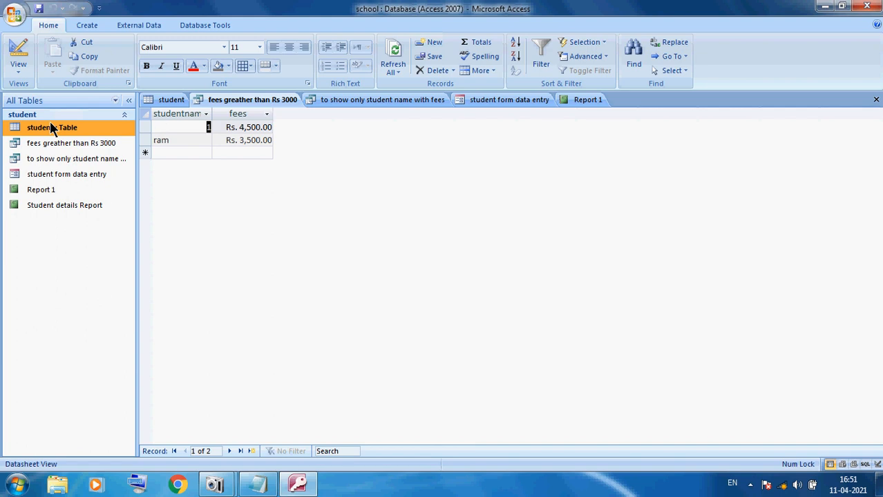
left_click(227, 98)
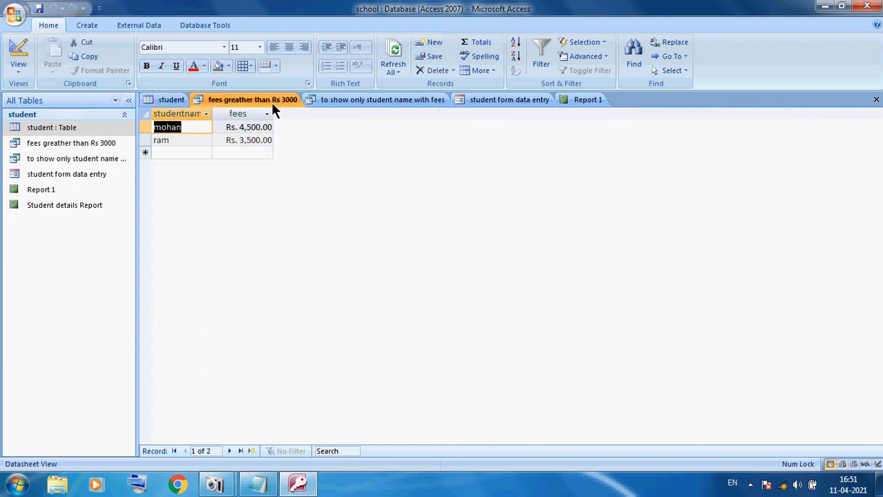
left_click(171, 99)
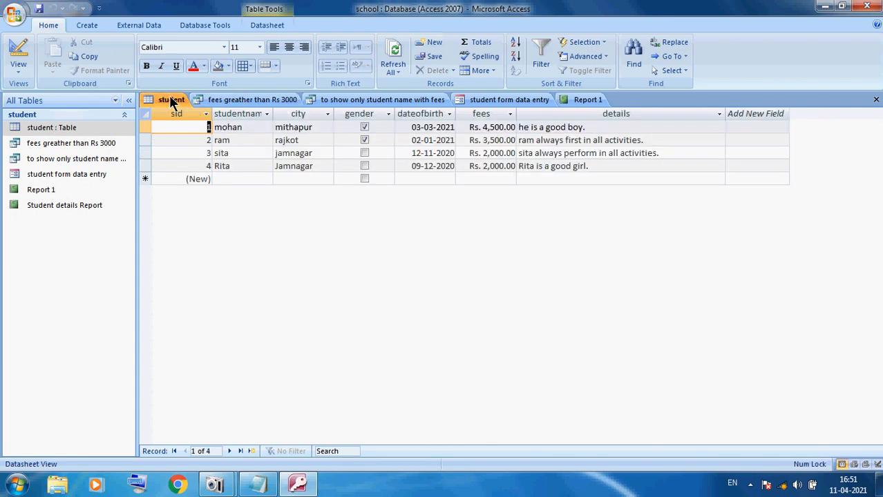
left_click(250, 100)
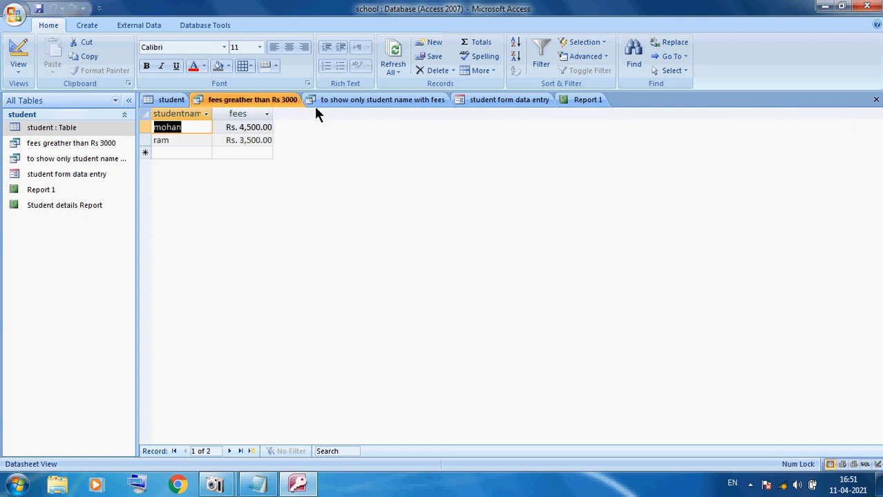
left_click(364, 101)
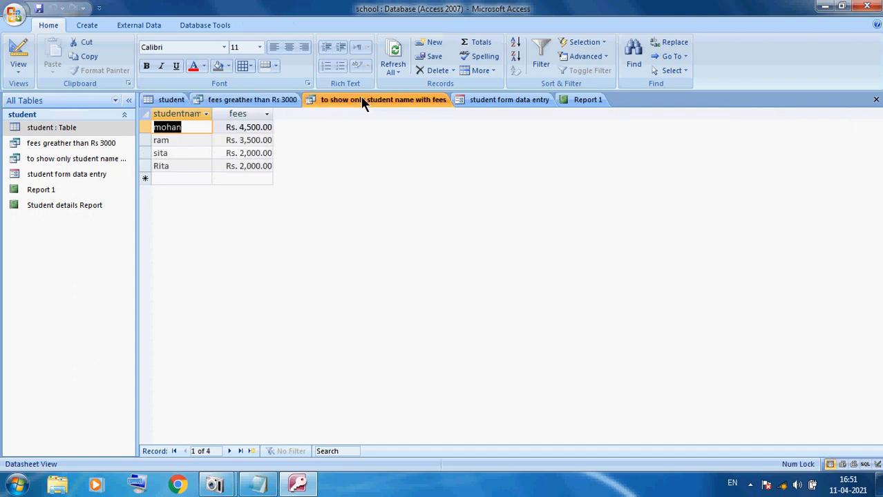
left_click(490, 101)
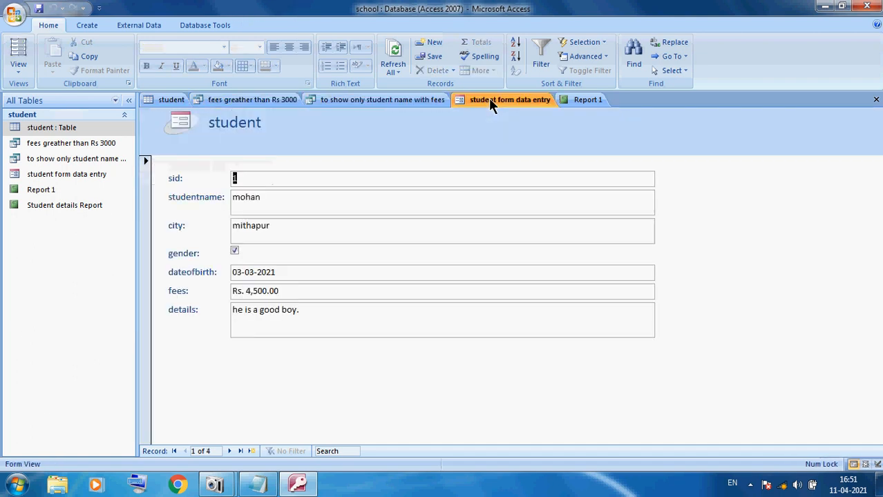
left_click(587, 99)
Open Student details Report and examine its records and the fees total row
left_click(38, 207)
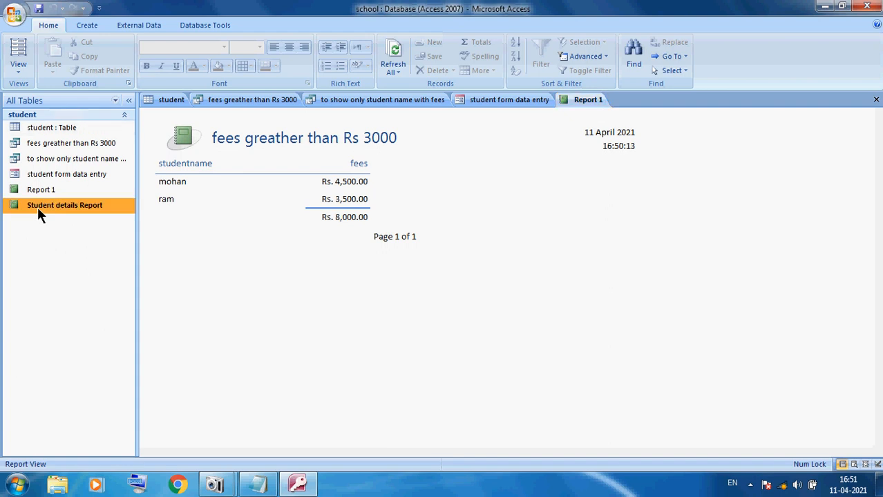
double_click(38, 207)
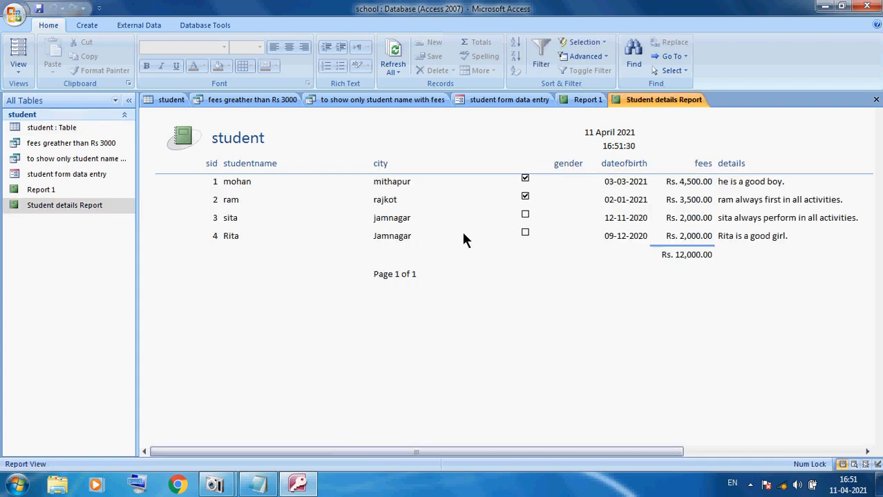
left_click(524, 236)
left_click(510, 254)
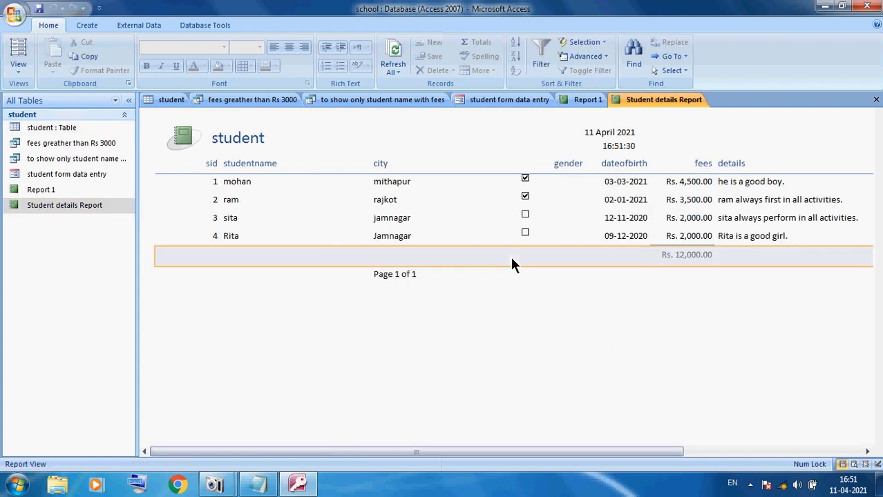
Close all open reports, the data entry form, both queries and the student table
left_click(876, 101)
left_click(876, 100)
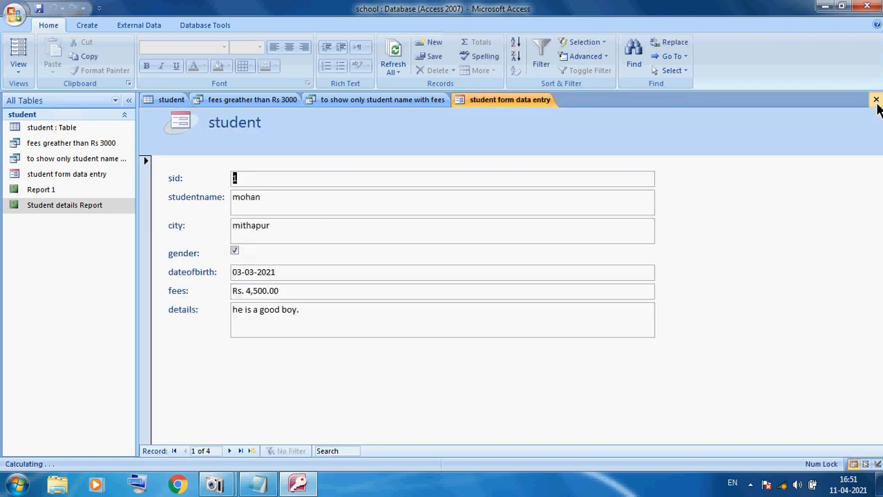
left_click(876, 100)
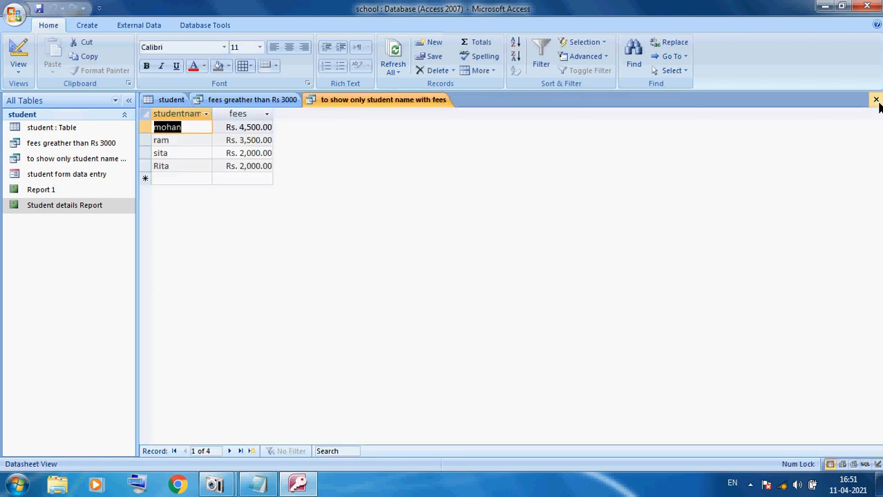
left_click(876, 100)
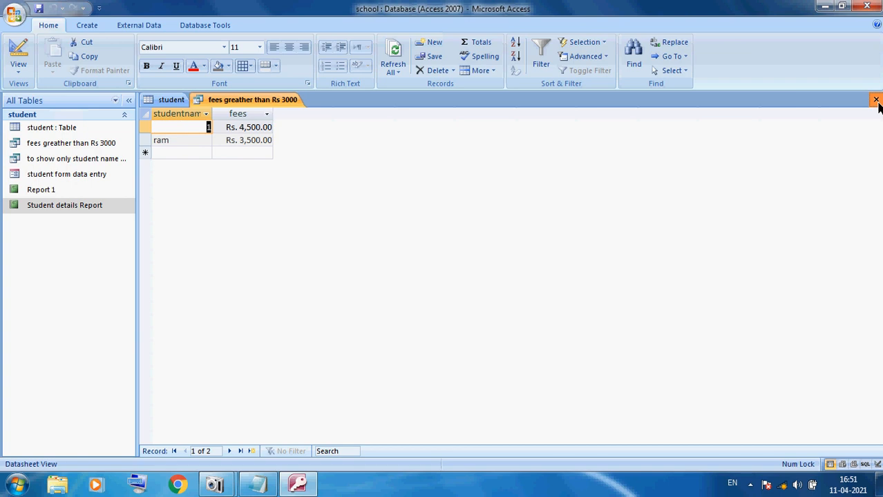
left_click(875, 100)
left_click(875, 100)
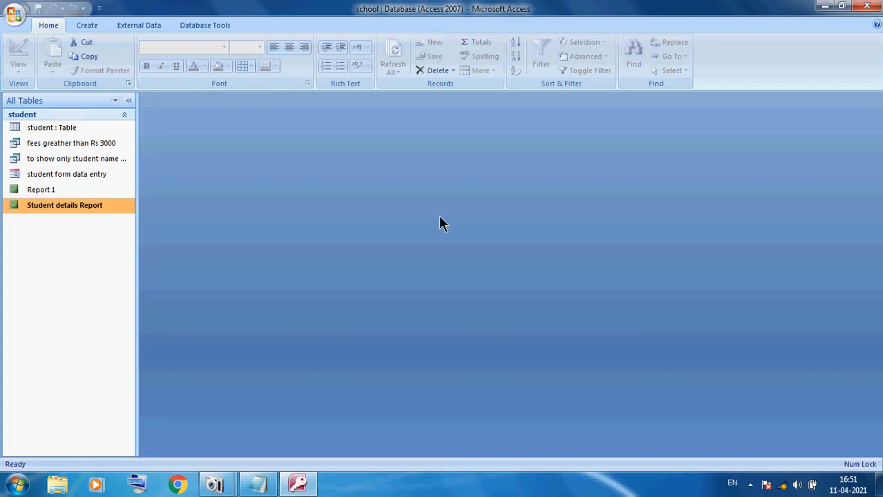
Open the Visual Basic editor for the database and insert a new standard module into the school project
left_click(87, 26)
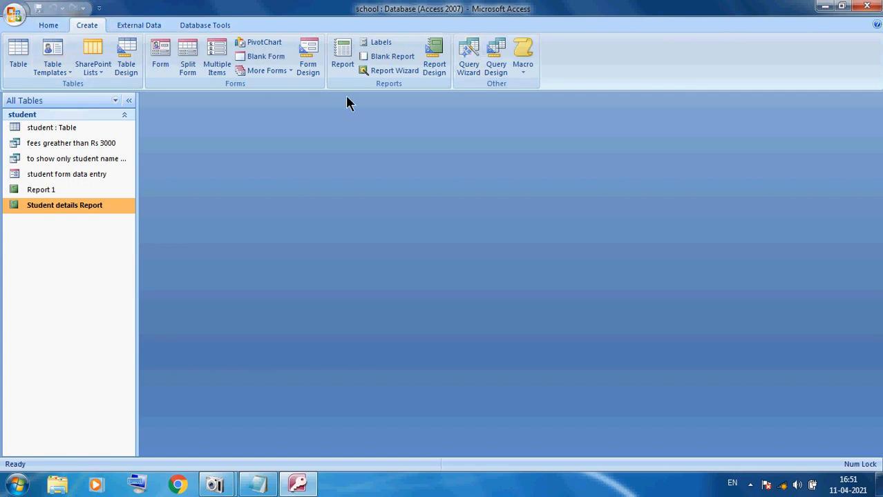
left_click(213, 24)
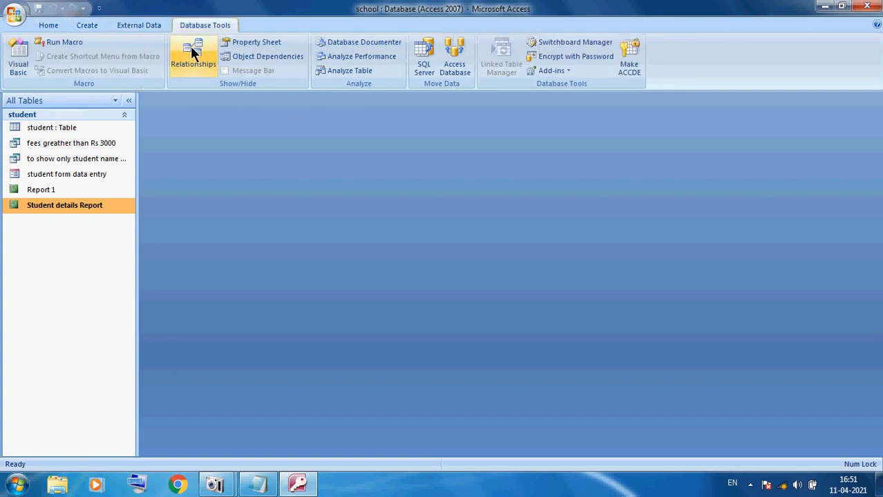
left_click(18, 55)
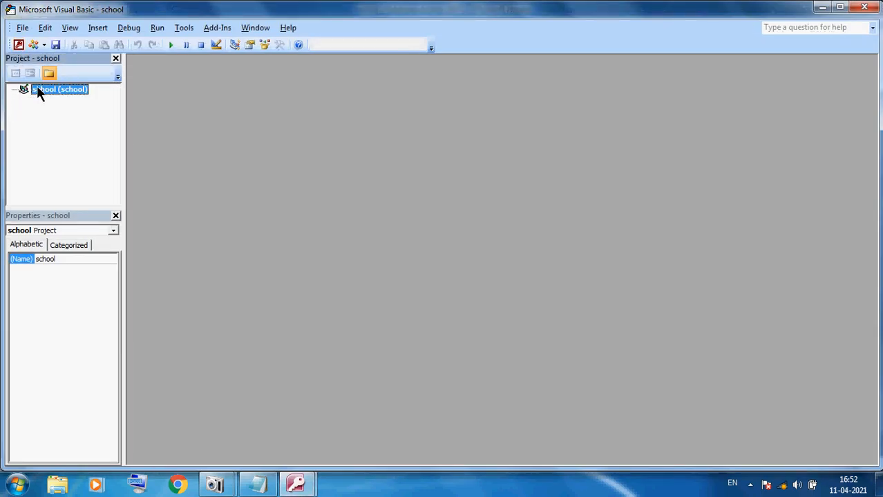
right_click(38, 90)
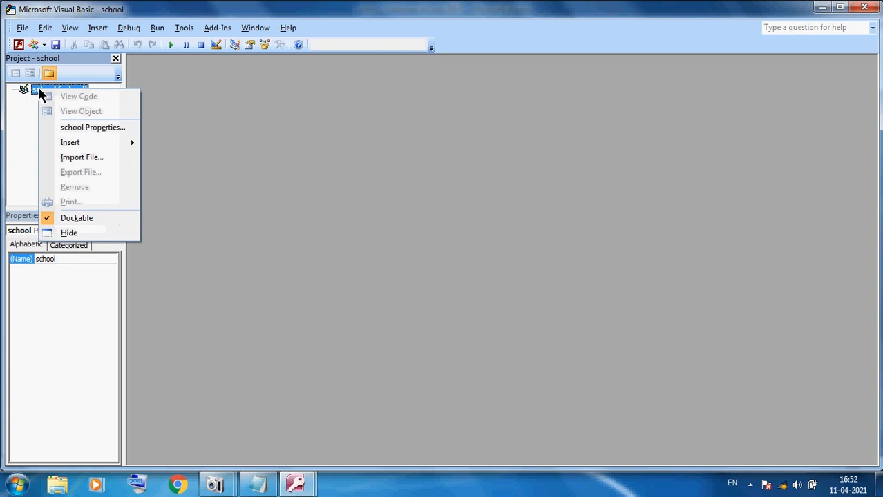
mouse_move(70, 143)
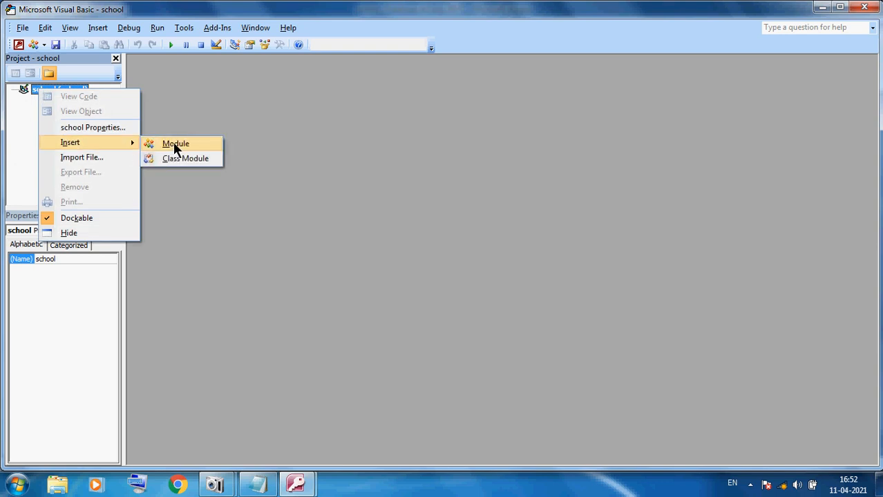
left_click(175, 144)
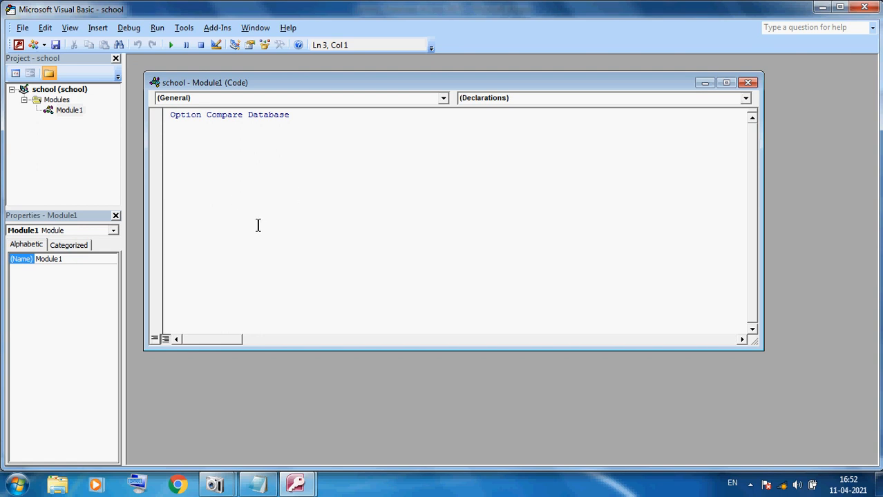
Close the module and the Visual Basic editor to return to the database, and open the student table
left_click(751, 83)
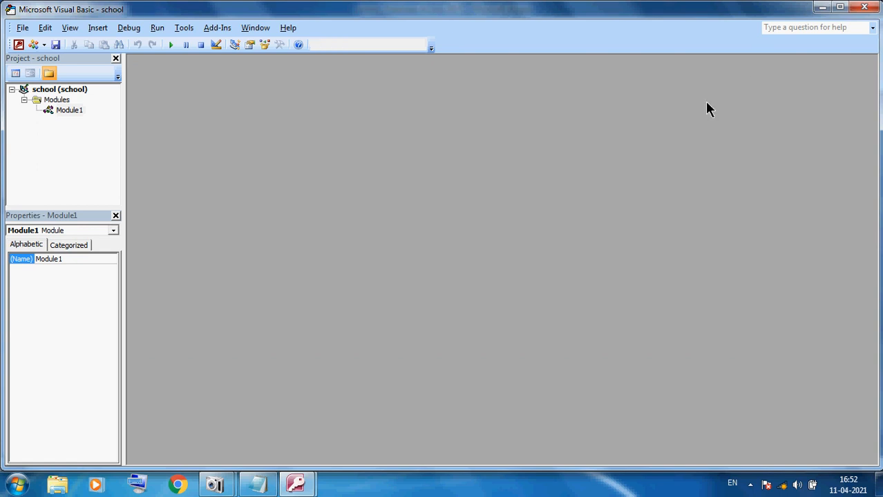
left_click(22, 28)
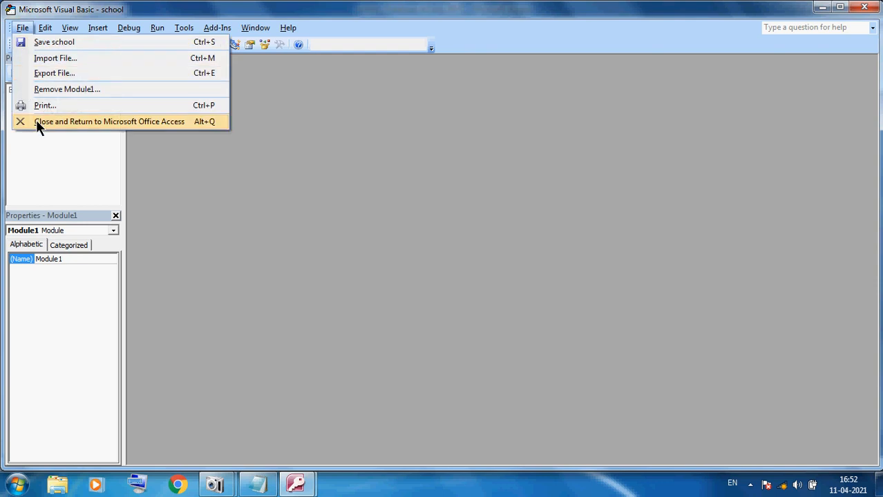
left_click(35, 121)
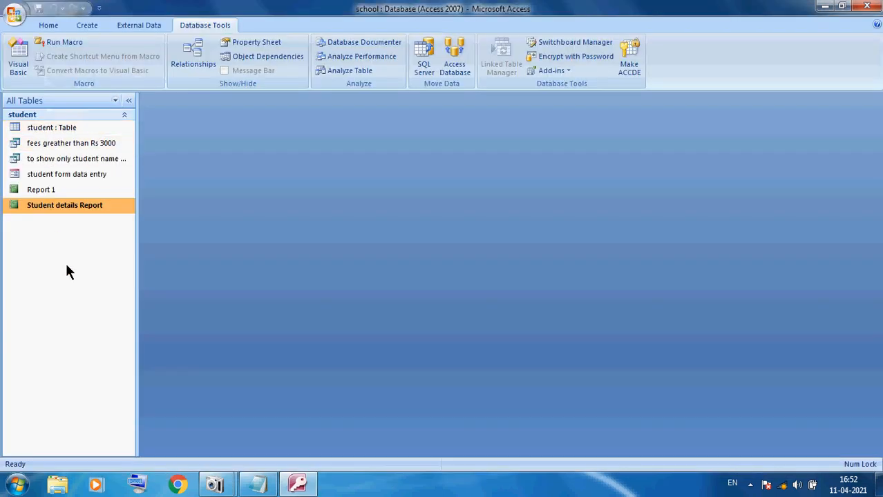
double_click(40, 128)
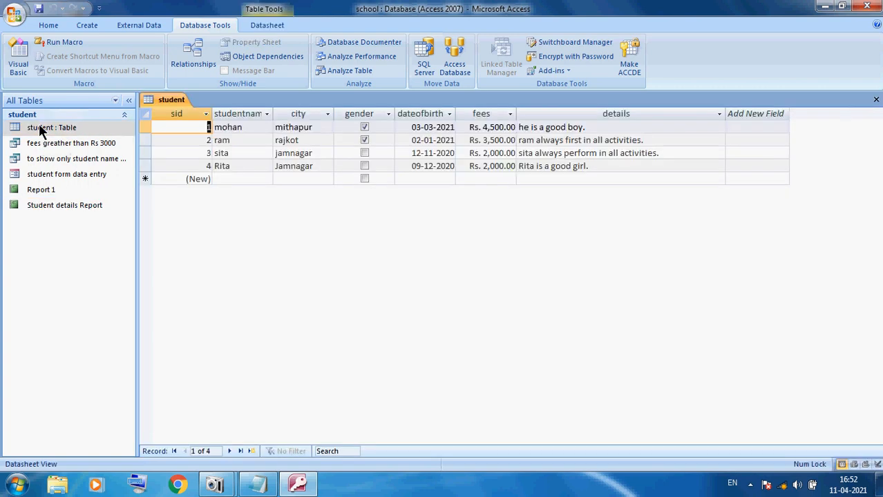
Switch to Notepad and go through the MS-ACCESS practical list, highlighting the tasks one by one from creating the School database onward
left_click(257, 485)
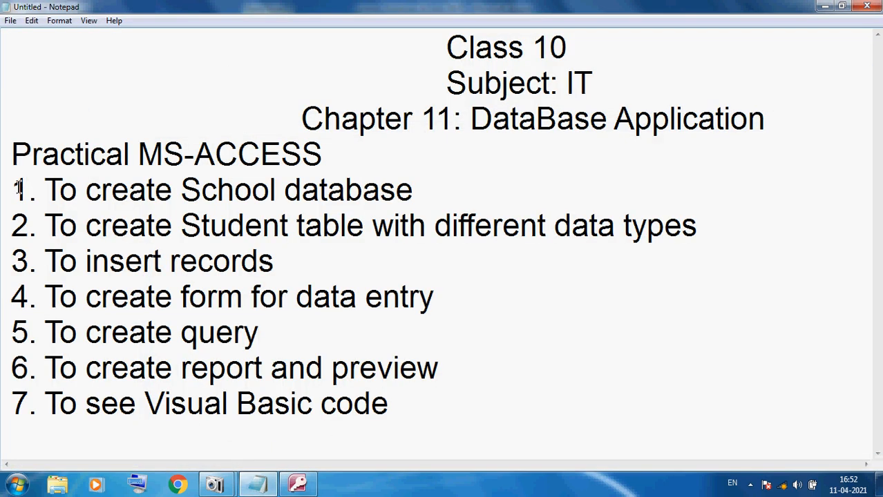
left_click_drag(14, 188, 452, 192)
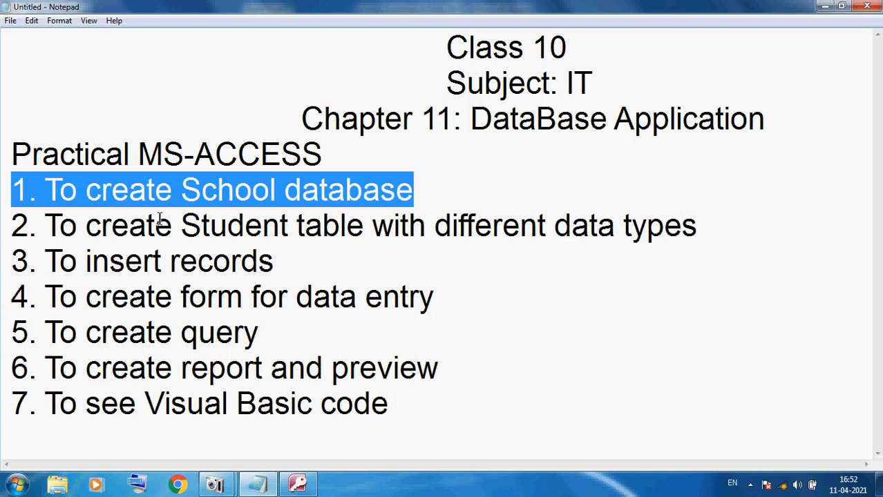
left_click_drag(3, 226, 718, 231)
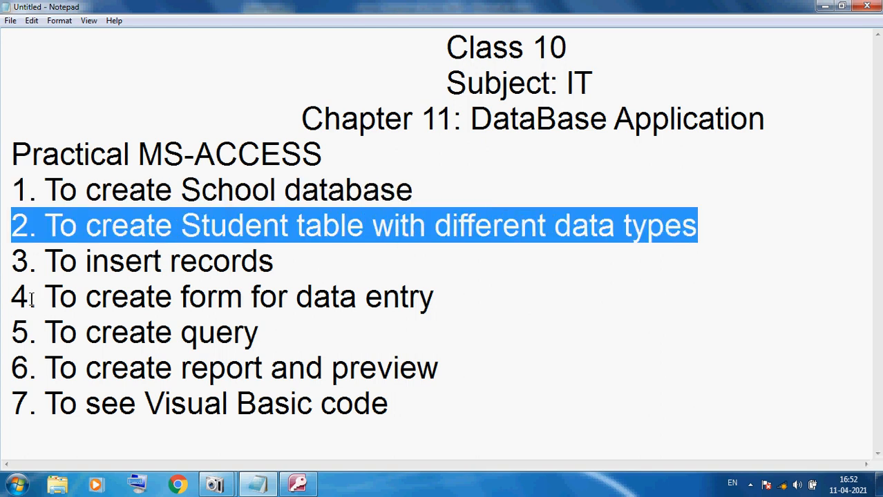
left_click_drag(3, 267, 369, 263)
left_click_drag(24, 300, 418, 286)
left_click(14, 330)
left_click_drag(14, 330, 371, 329)
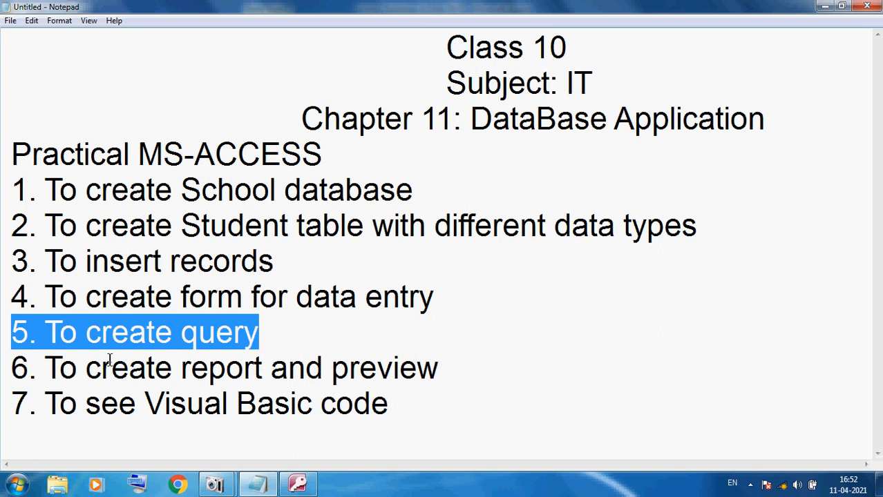
left_click_drag(85, 368, 447, 377)
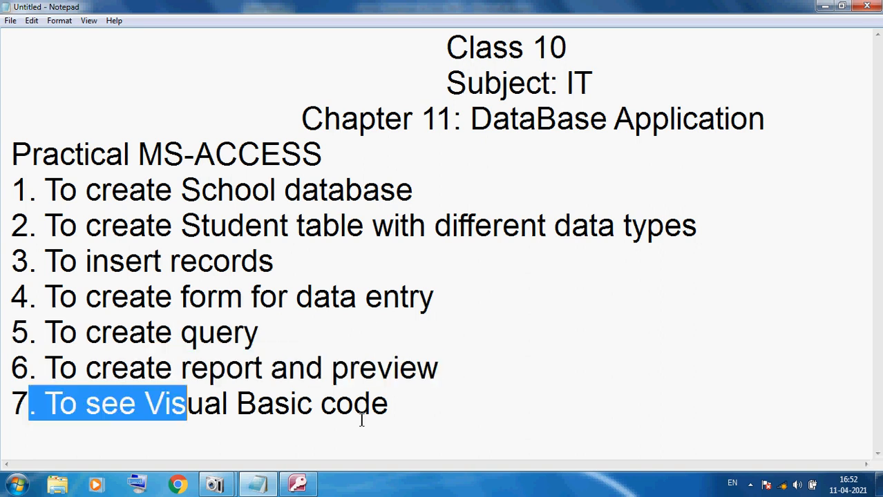